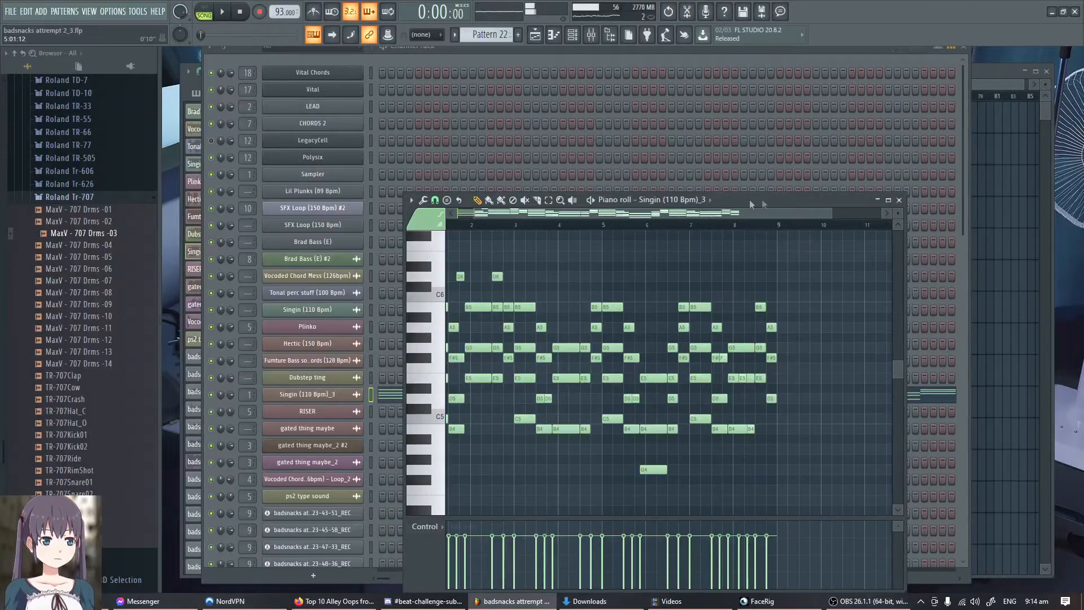
Step: Maximize the Singin (110 Bpm)_3 piano roll and examine the chord notes of Pattern 22 from bar 1
left_click_drag(769, 194, 803, 157)
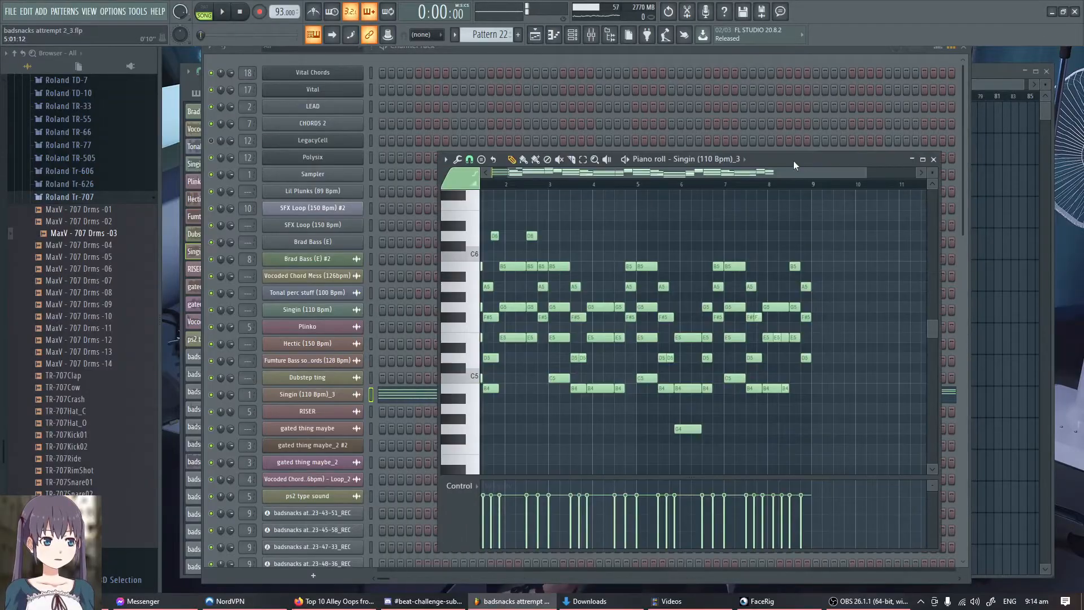
double_click(794, 159)
scroll(291, 254, "up", 3)
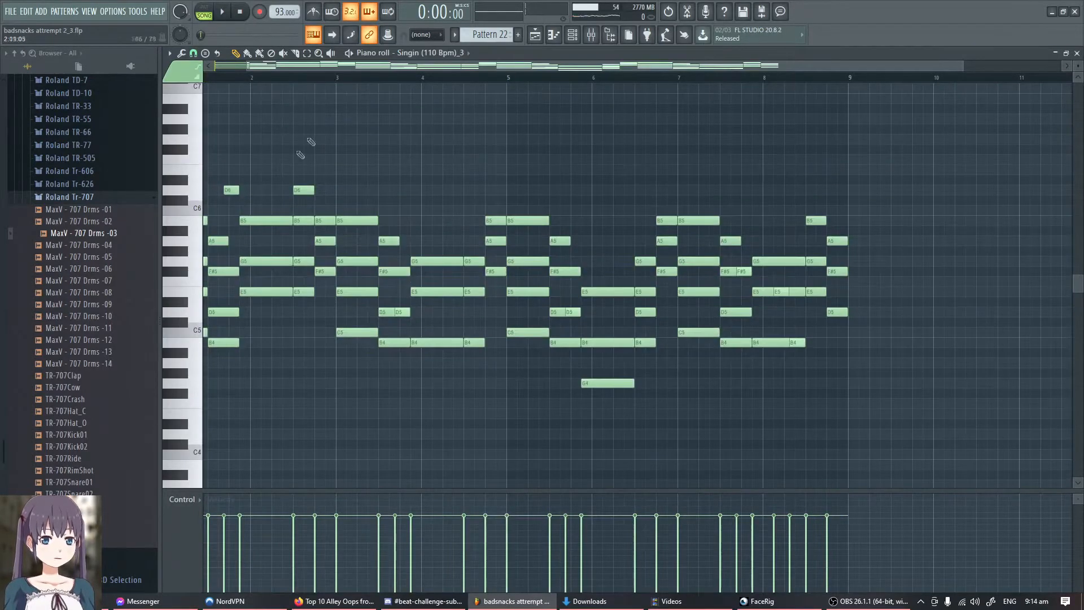
left_click_drag(593, 68, 545, 69)
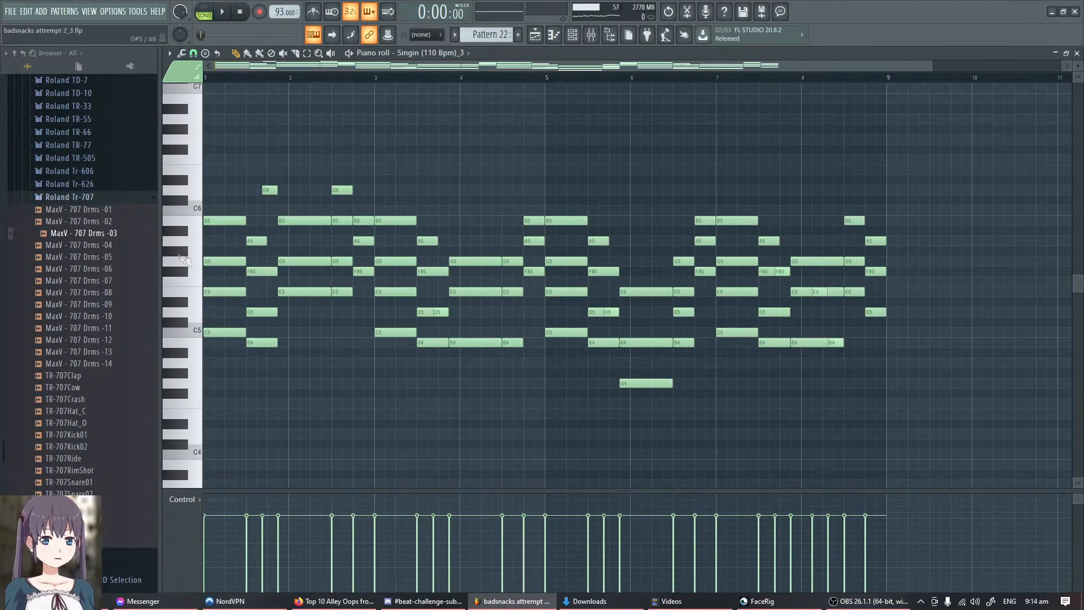
scroll(218, 232, "up", 4)
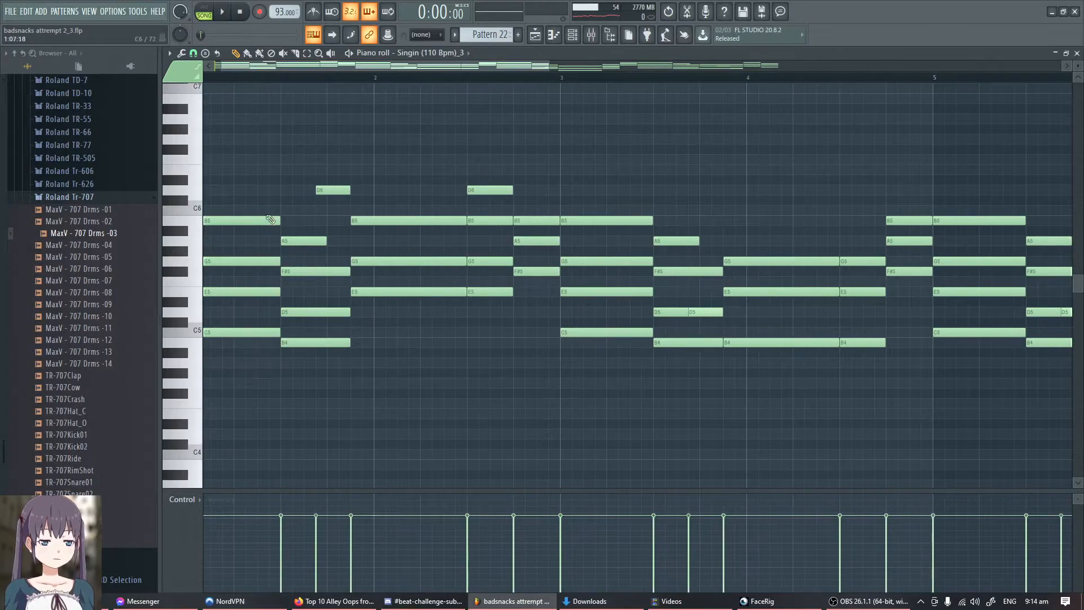
scroll(271, 219, "up", 2)
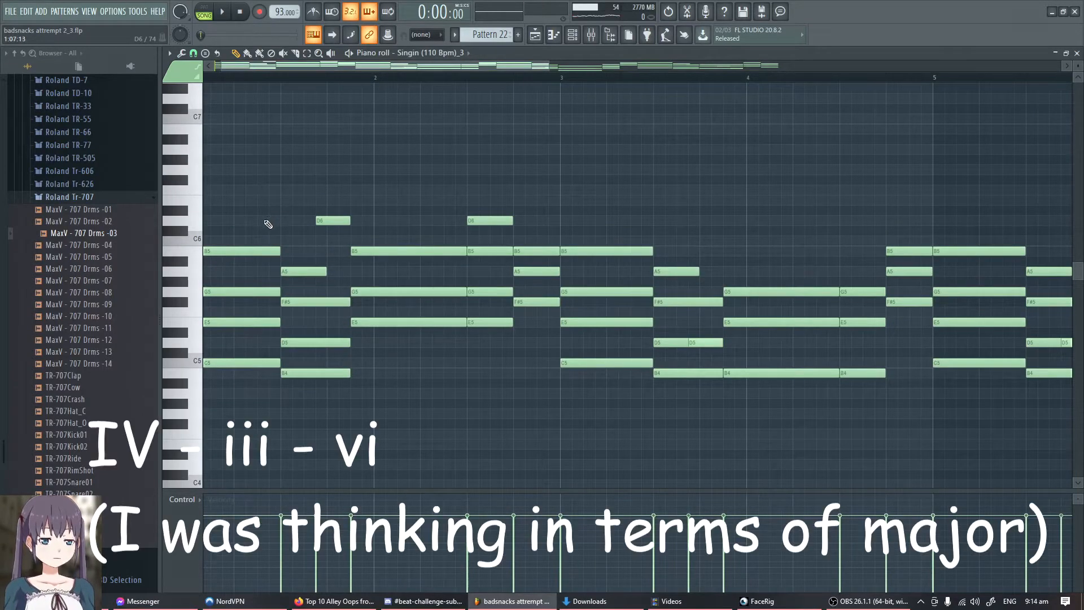
scroll(289, 226, "up", 3)
scroll(290, 226, "down", 4)
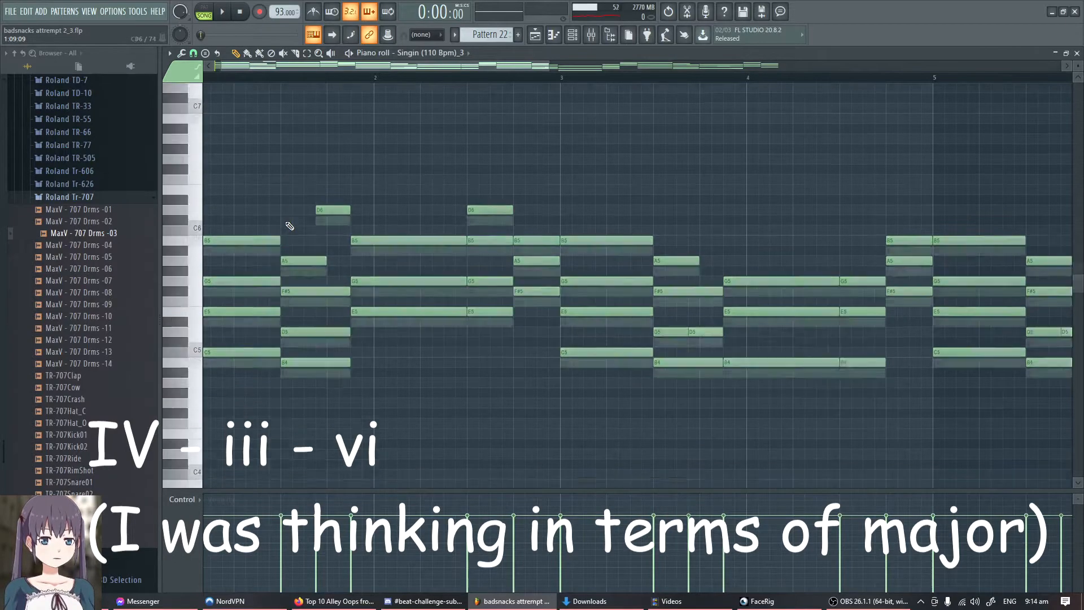
scroll(232, 268, "up", 1)
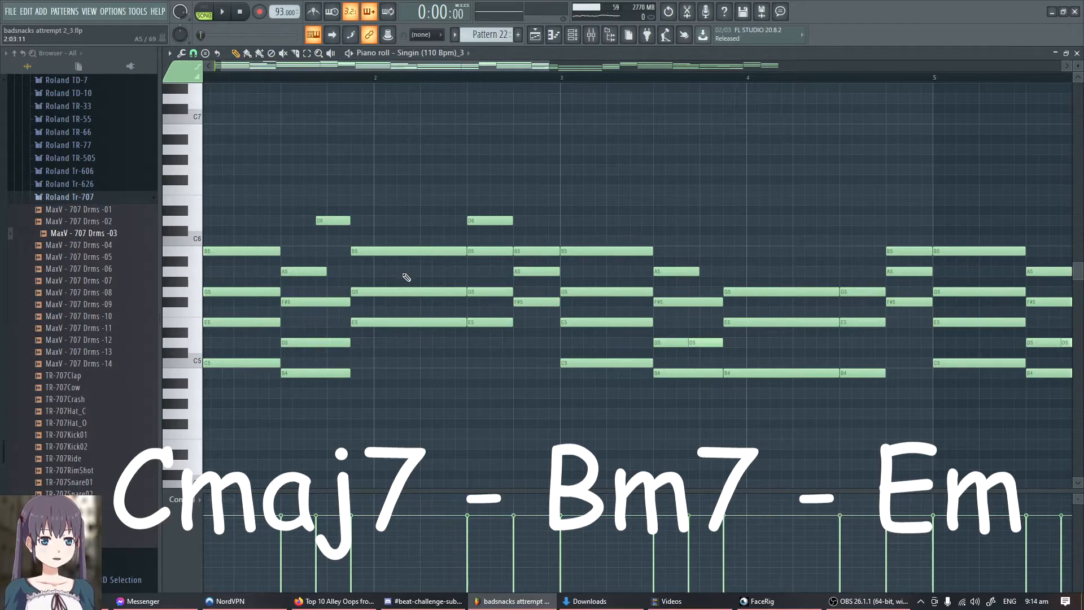
Step: Select all notes of the first three chords, from bar 1 to mid bar 2, and examine them against the following bars
left_click(295, 53)
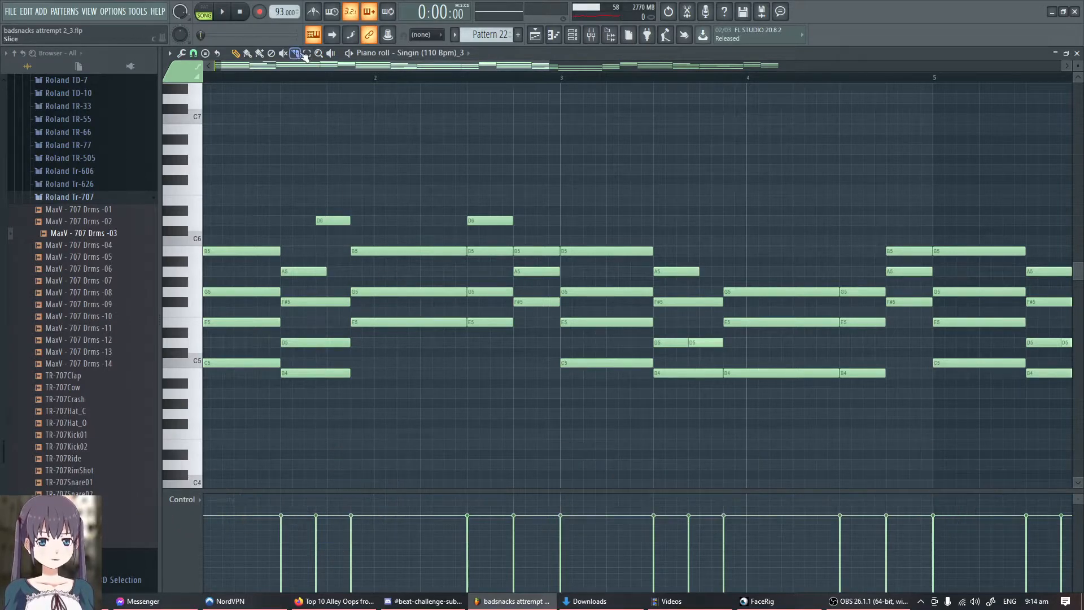
left_click_drag(428, 186, 210, 375)
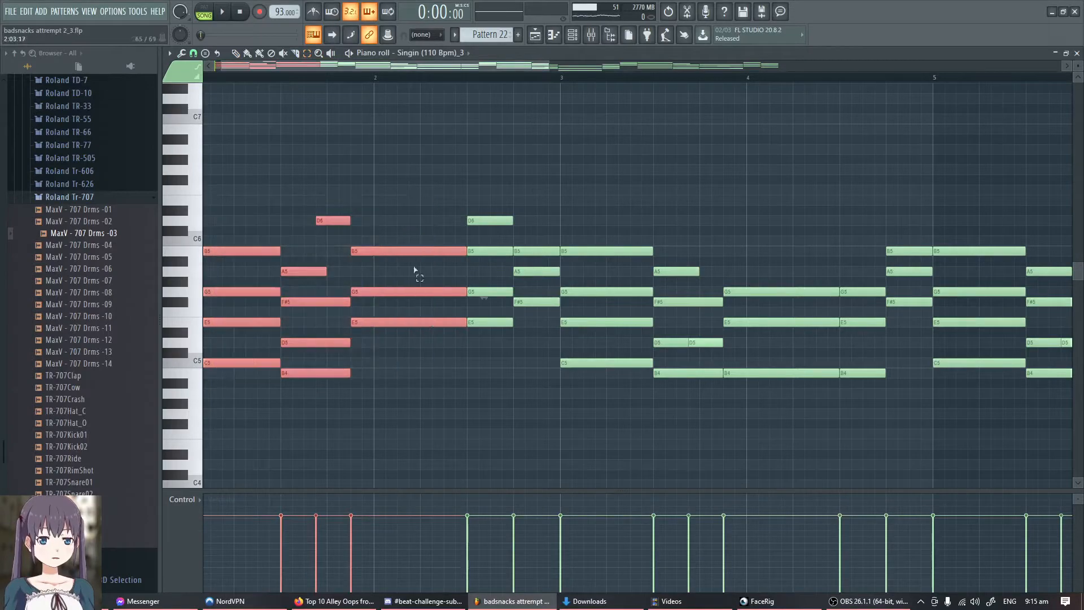
scroll(408, 220, "down", 2)
scroll(281, 204, "up", 3)
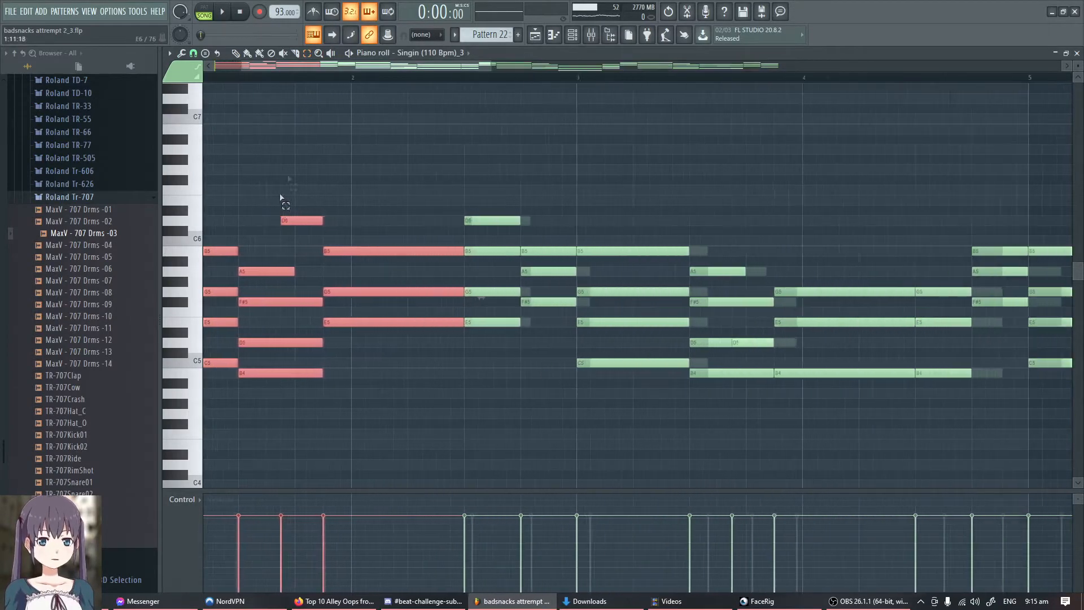
left_click_drag(371, 67, 291, 74)
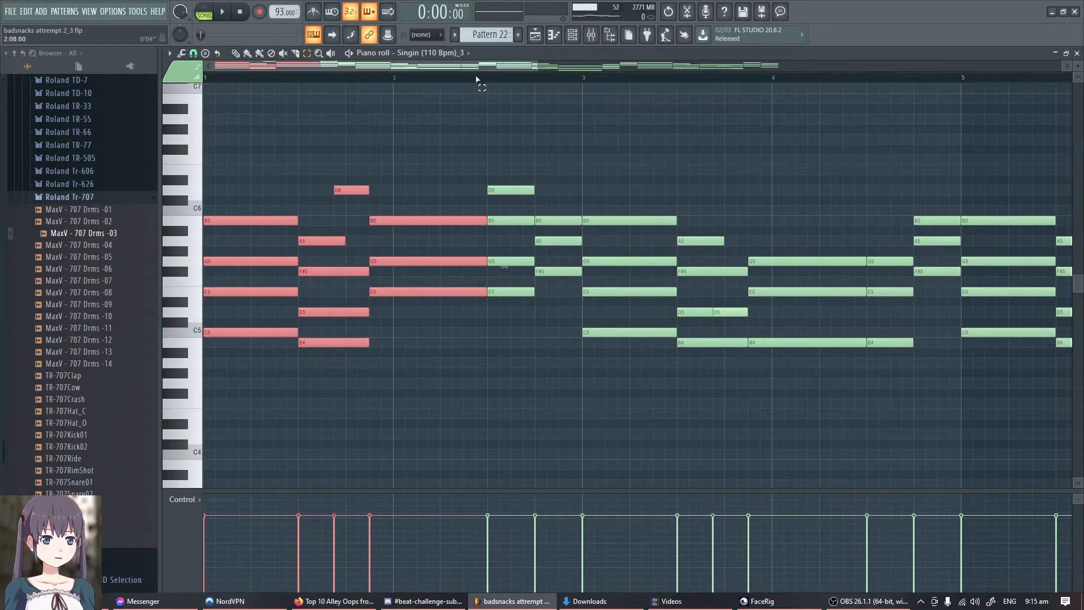
scroll(428, 176, "up", 2)
scroll(430, 185, "down", 3)
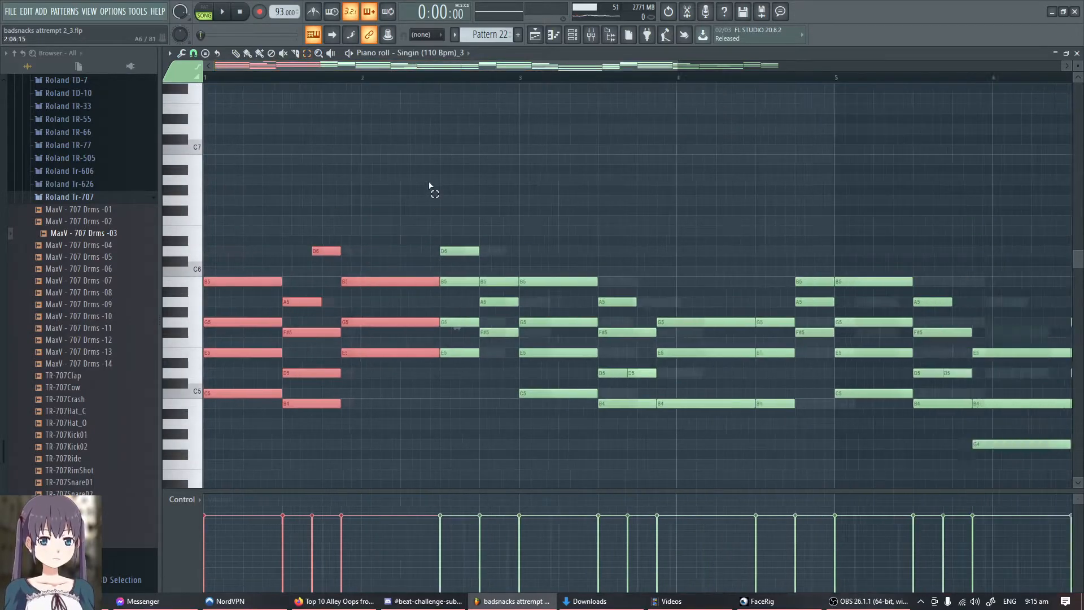
scroll(233, 217, "up", 3)
scroll(233, 214, "up", 2)
left_click_drag(326, 68, 309, 70)
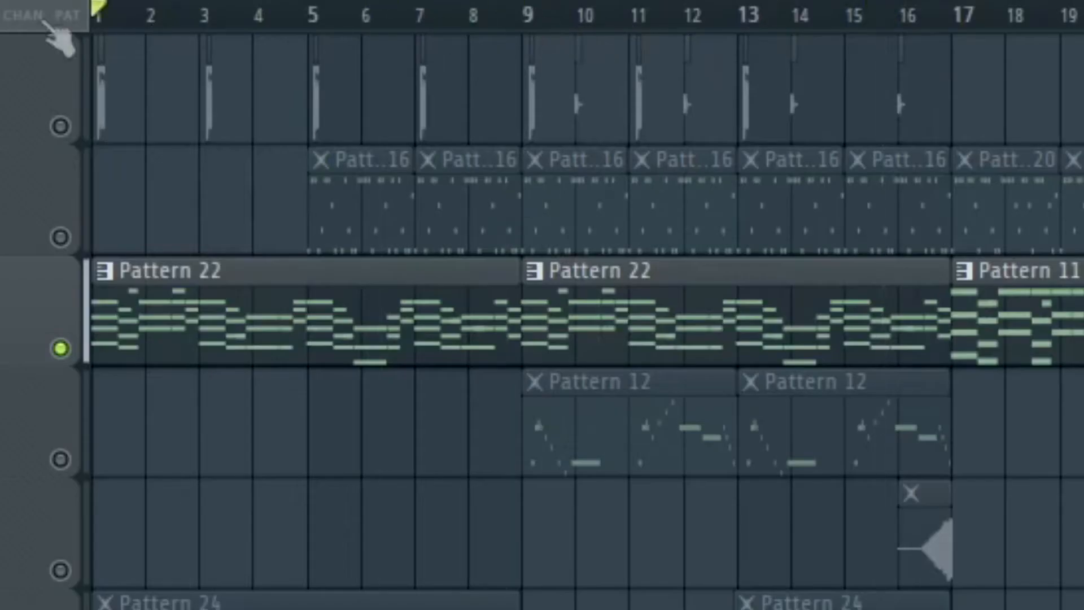
Step: Audition the Pattern 22 chords on the soloed Track 3 from the beginning of the playlist
left_click_drag(163, 17, 105, 23)
left_click(927, 14)
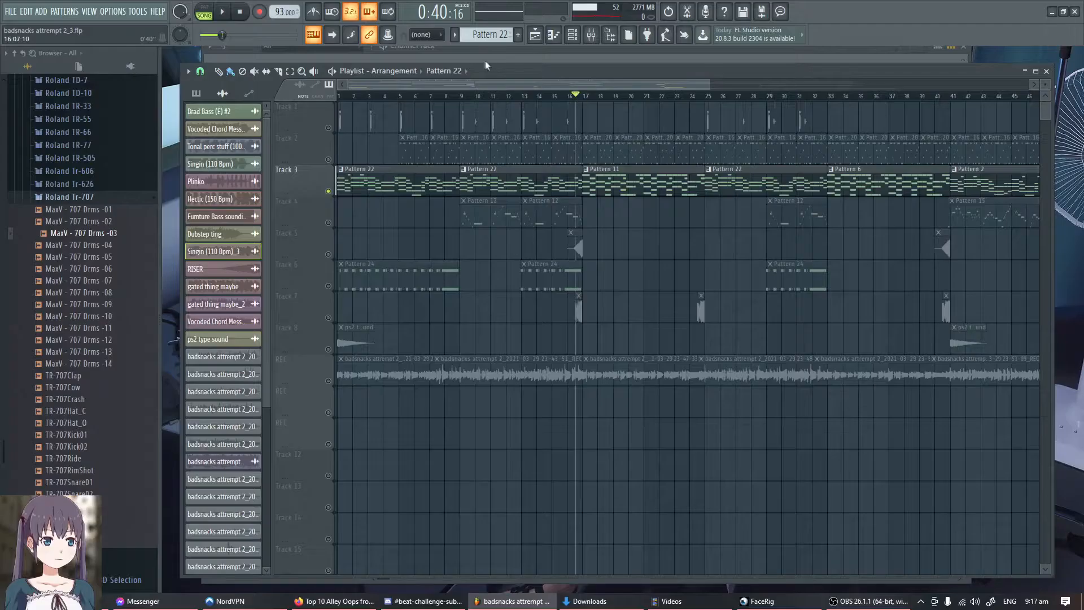
key("F6")
scroll(502, 33, "down", 2)
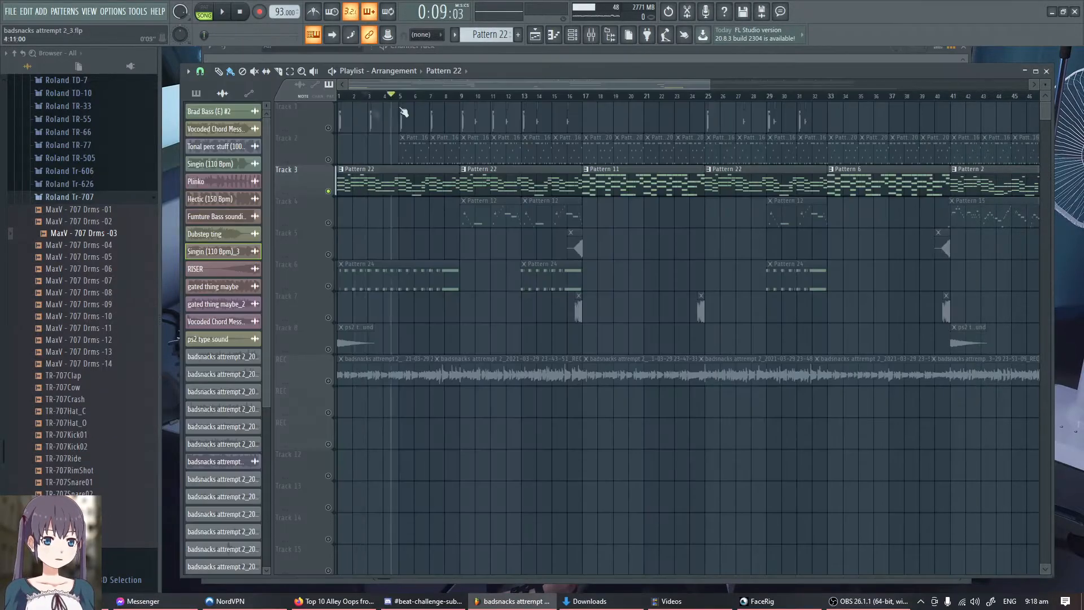
Step: Make Pattern 11 the active pattern and bring up its channel rack
left_click_drag(490, 35, 490, 27)
left_click(489, 35)
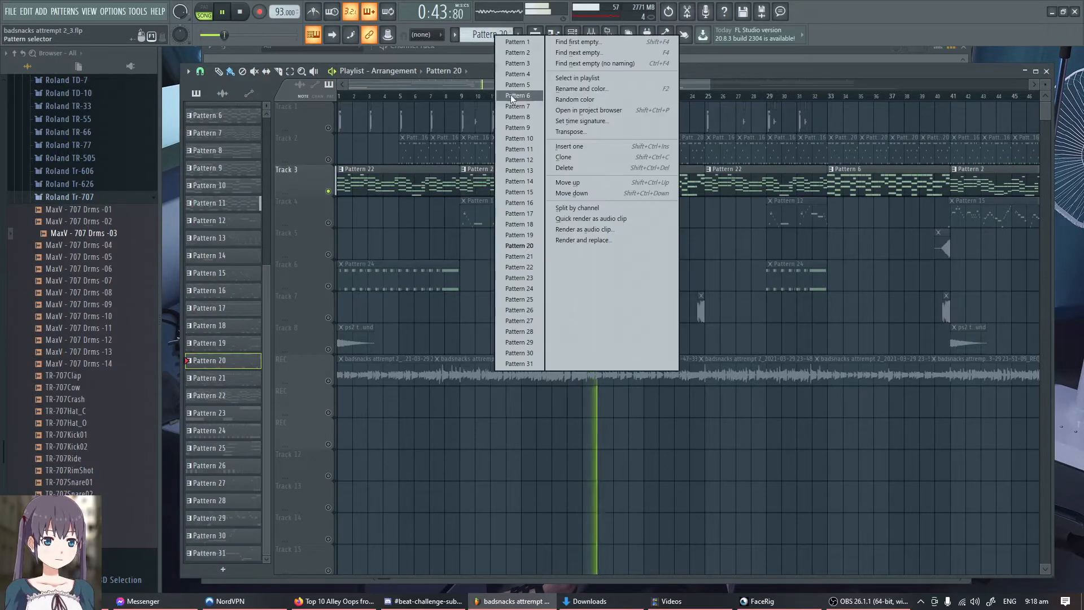
left_click(520, 150)
left_click(525, 59)
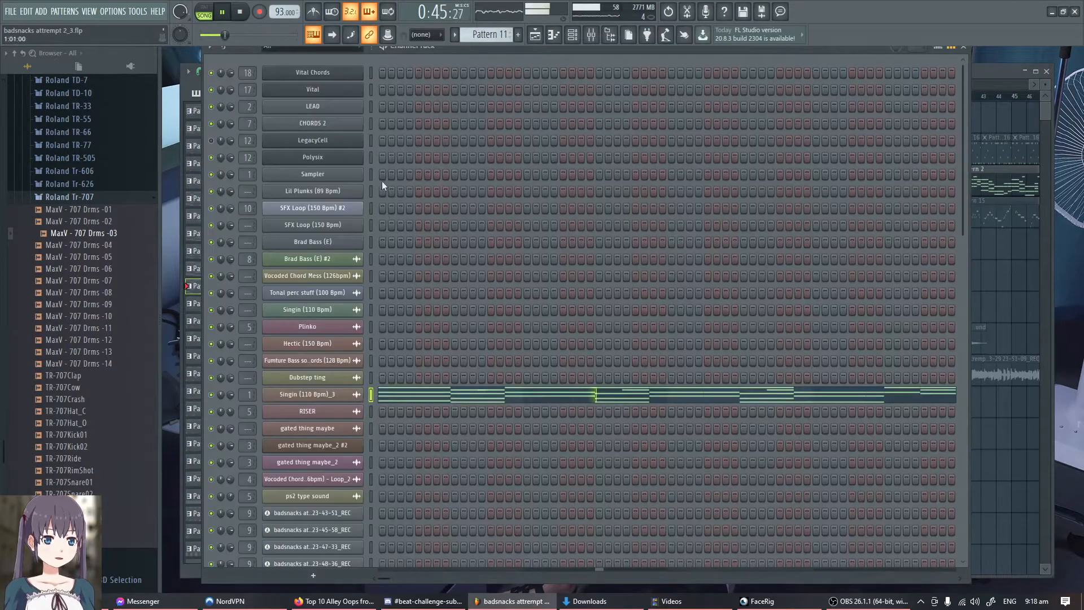
Step: Open the Singin (110 Bpm)_3 notes of Pattern 11 in the piano roll, stop playback and examine the chords from bar 1
right_click(347, 392)
left_click(377, 391)
right_click(340, 397)
left_click(378, 392)
key("space")
scroll(533, 282, "up", 3)
left_click_drag(574, 144, 483, 145)
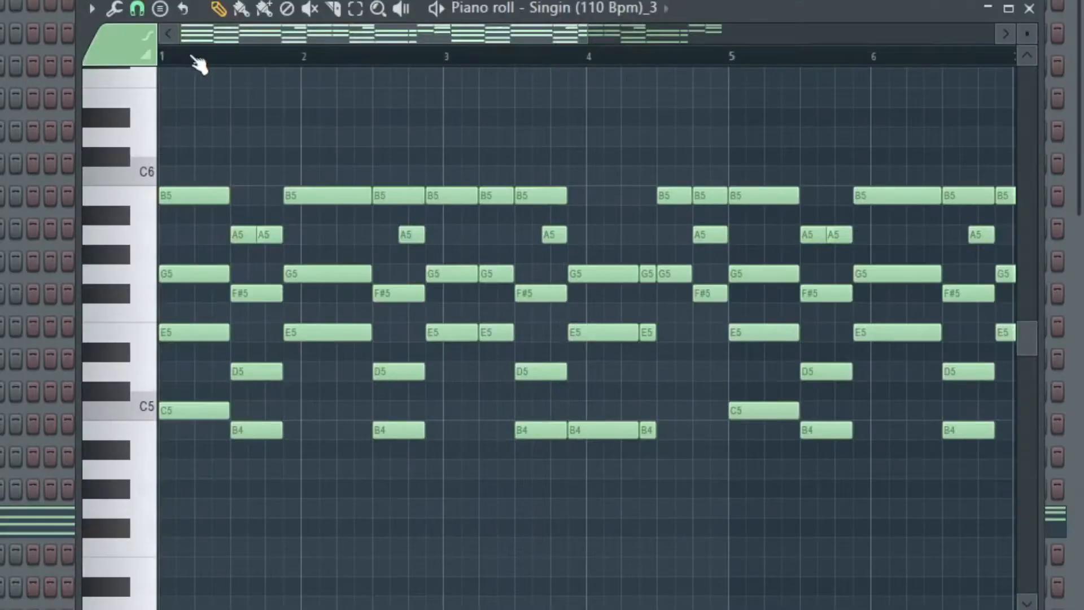
scroll(492, 121, "down", 1)
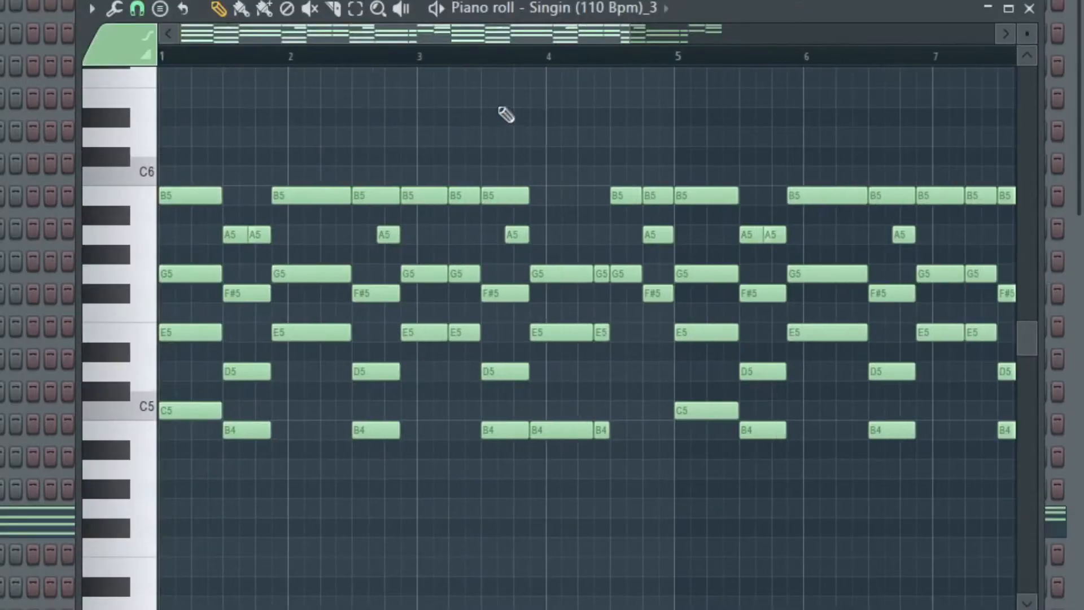
key("space")
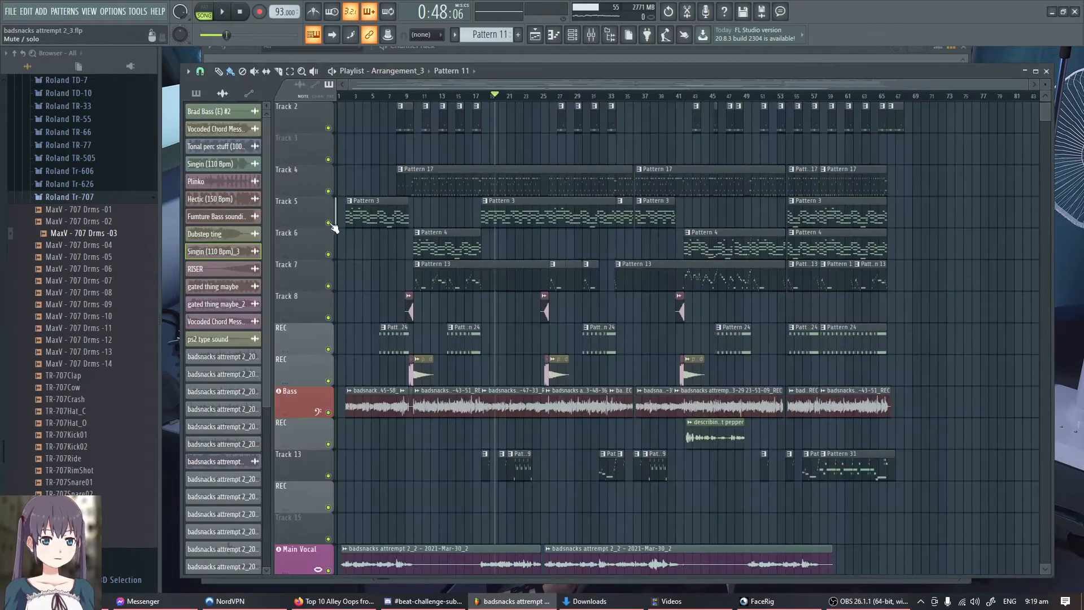
Step: Solo Track 5 in Arrangement_3, enable Track 6 alongside it, and look over their pattern clips
right_click(328, 223)
left_click(328, 255)
scroll(435, 215, "down", 2)
scroll(423, 209, "up", 3)
scroll(419, 208, "down", 2)
scroll(386, 214, "up", 2)
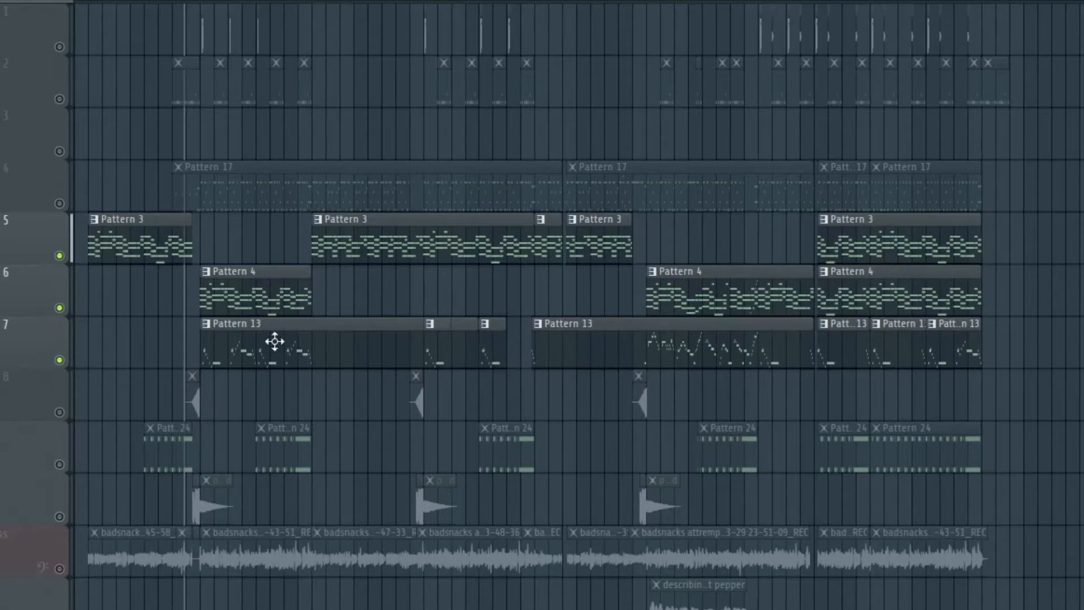
Step: Enable Track 6 and Track 5 alongside the soloed Track 7 in the playlist
scroll(275, 341, "down", 7)
scroll(290, 363, "up", 7)
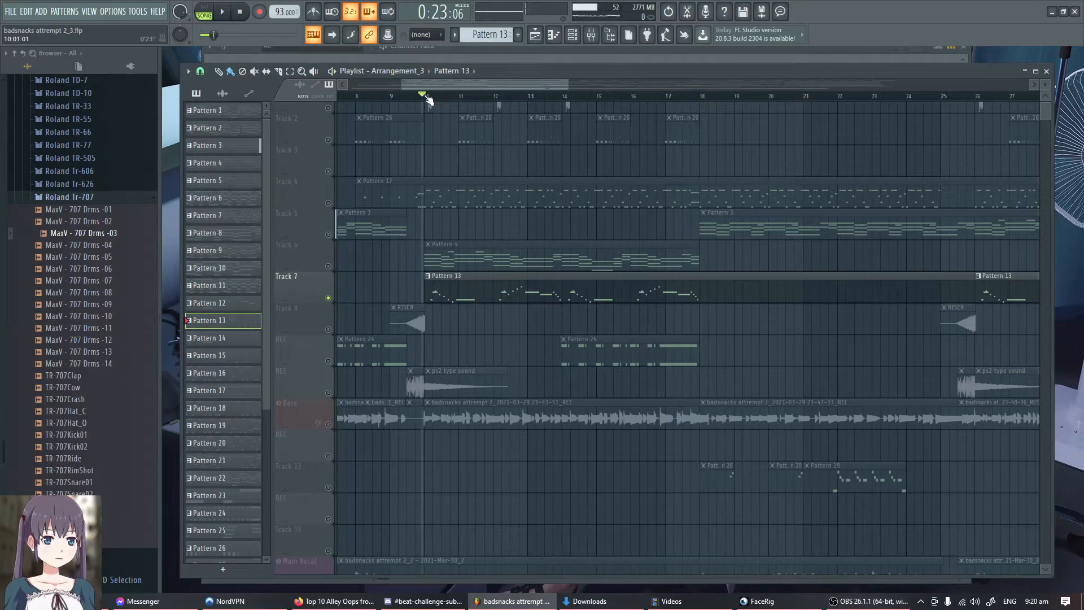
left_click(328, 267)
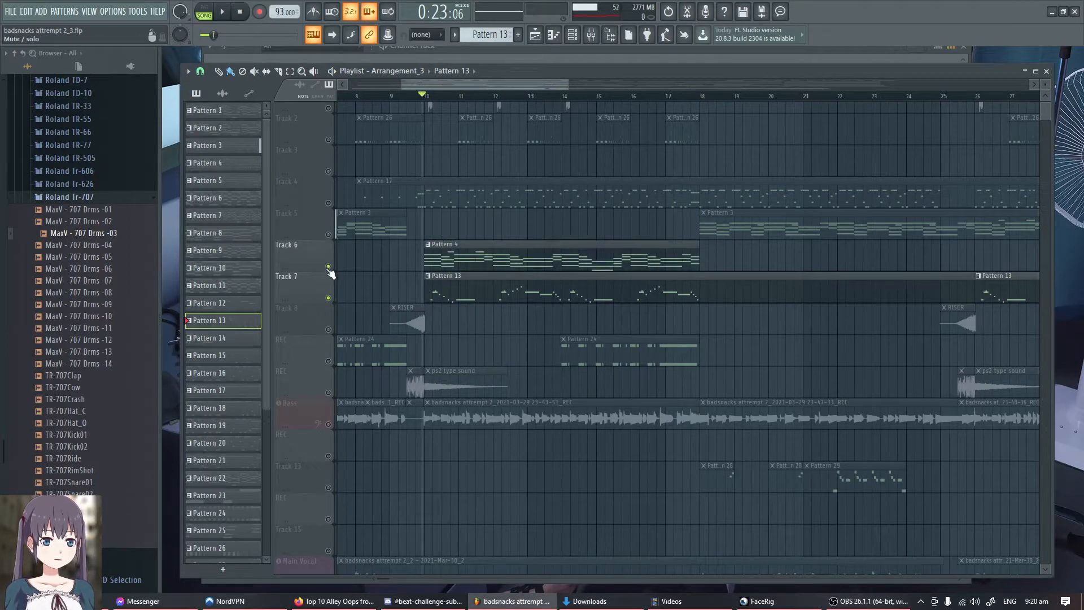
scroll(419, 238, "up", 5)
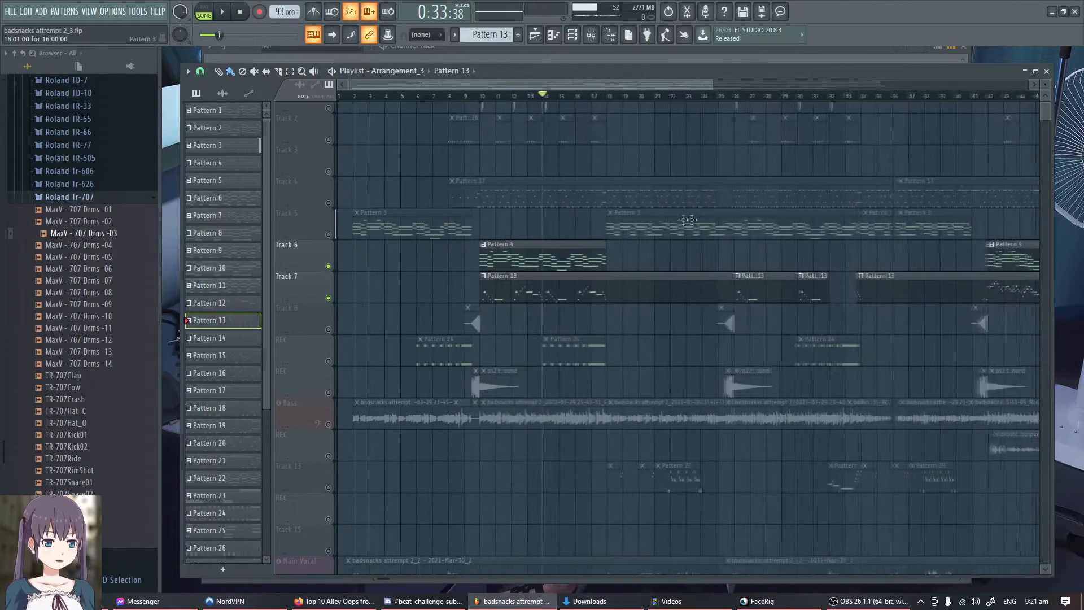
scroll(694, 220, "down", 3)
left_click(329, 233)
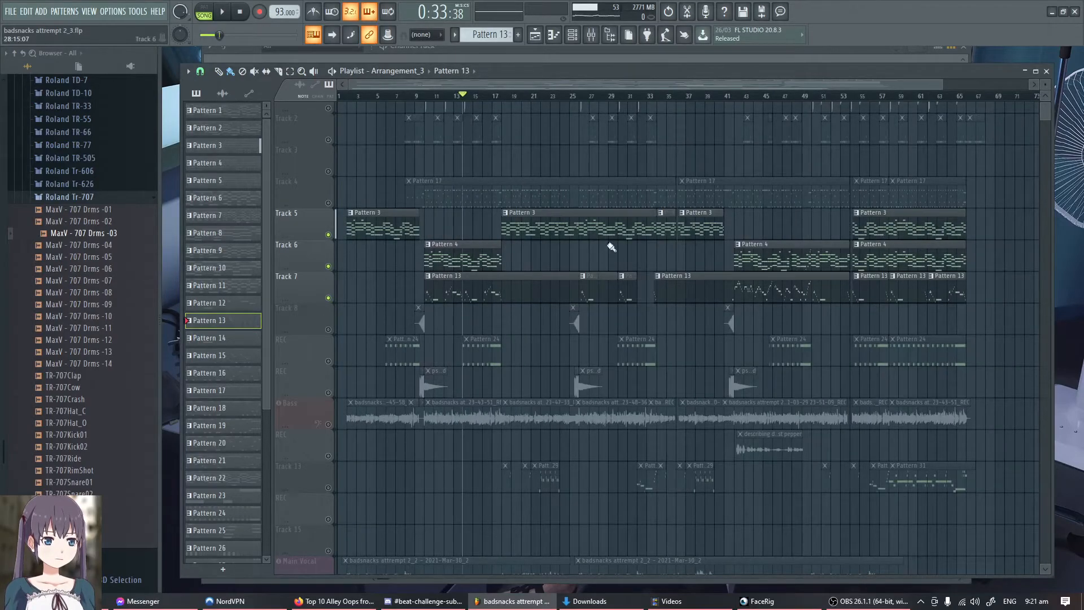
Step: Audition the start of Pattern 17 on the soloed Track 4 and stop playback
scroll(565, 246, "up", 5)
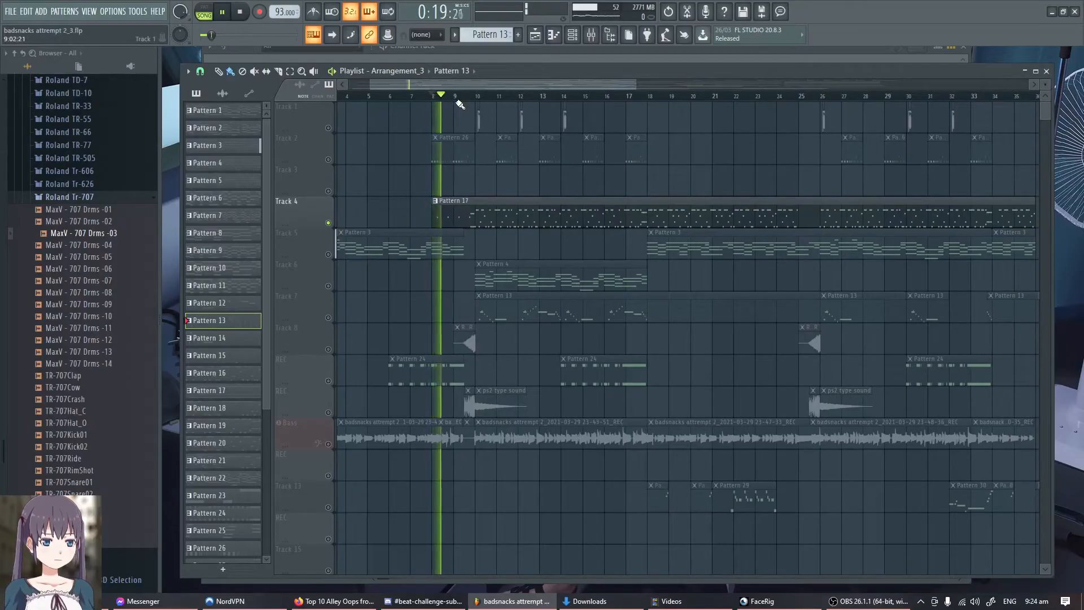
scroll(482, 143, "up", 2)
key("space")
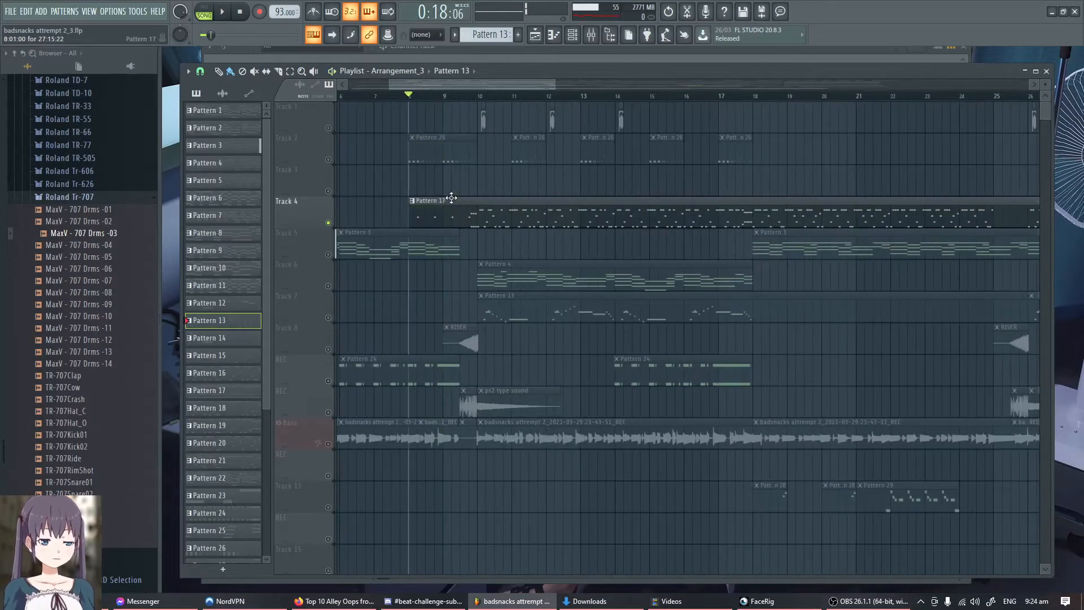
Step: Open the mixer and inspect the CamelCrusher_2 settings on the Drums track, then close the plugin
key("F9")
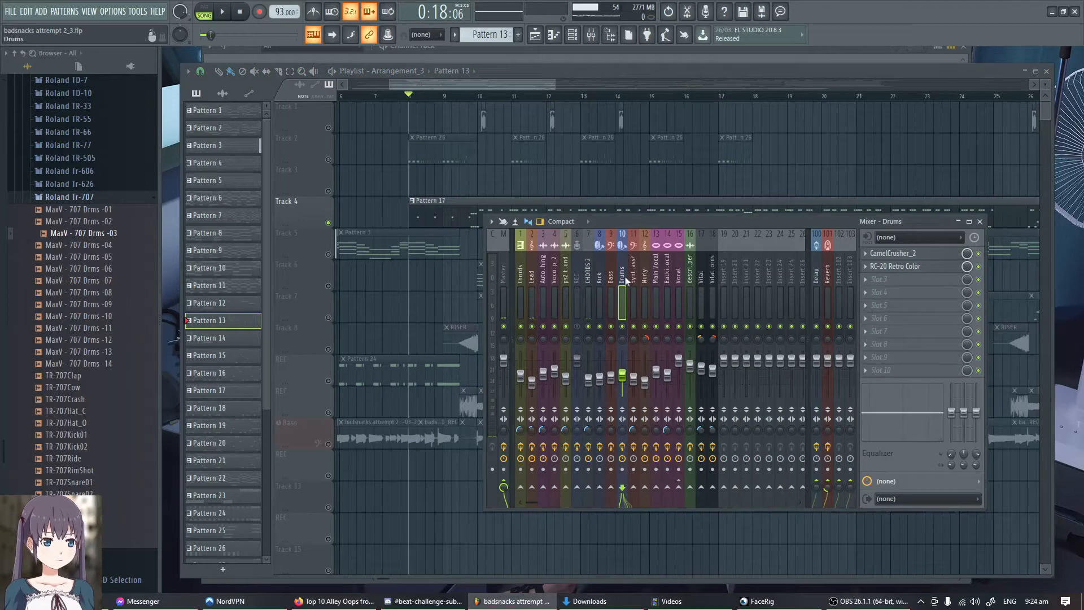
left_click(906, 257)
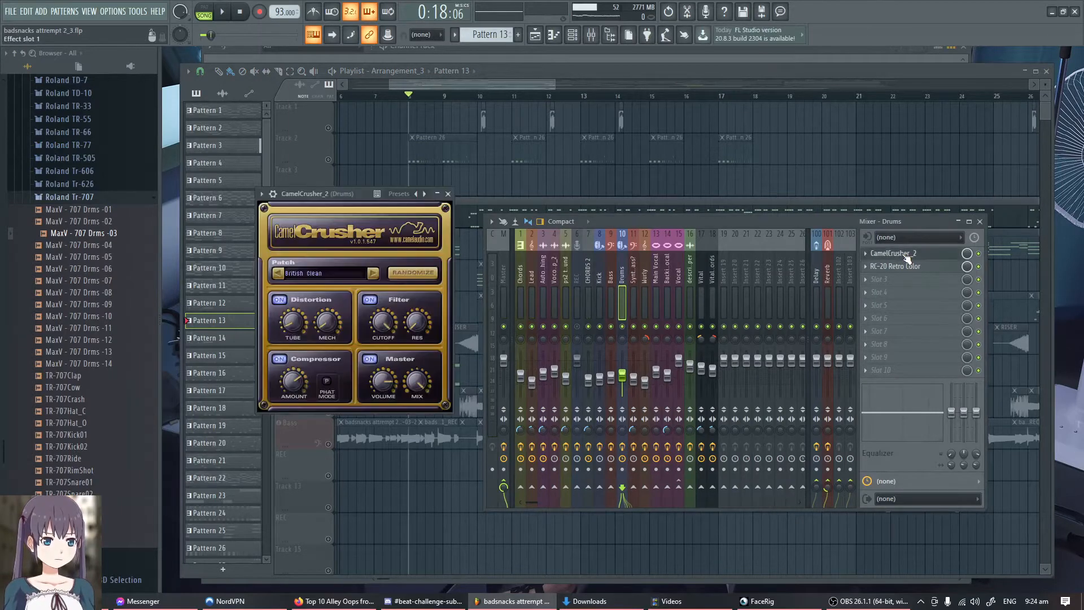
left_click(906, 256)
Step: Open RC-20 Retro Color on the Drums track and inspect its settings, including the EQ cut filter
left_click(905, 267)
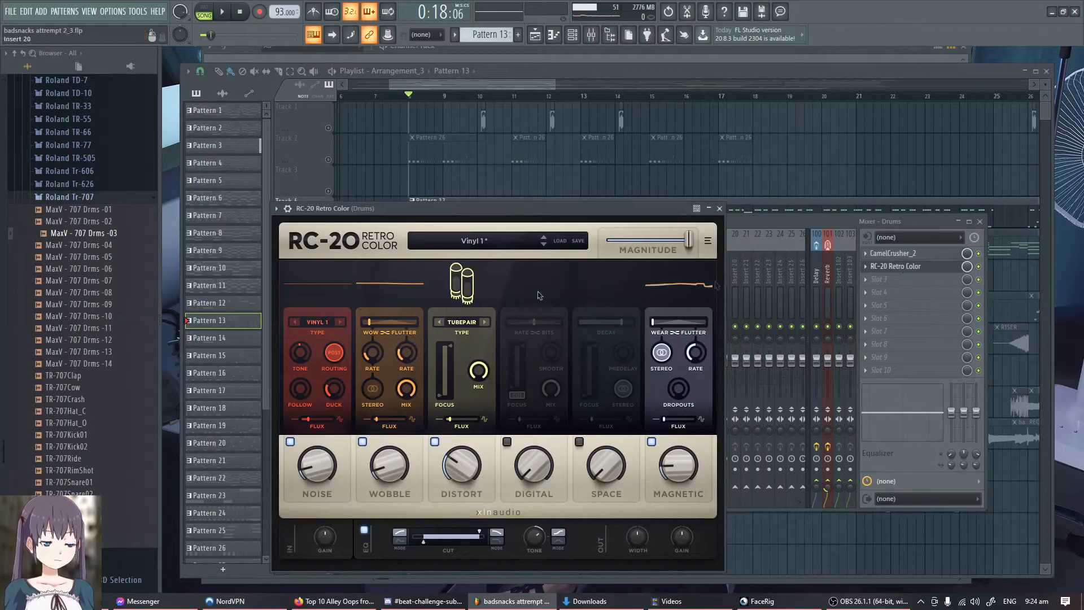
left_click_drag(501, 220, 508, 187)
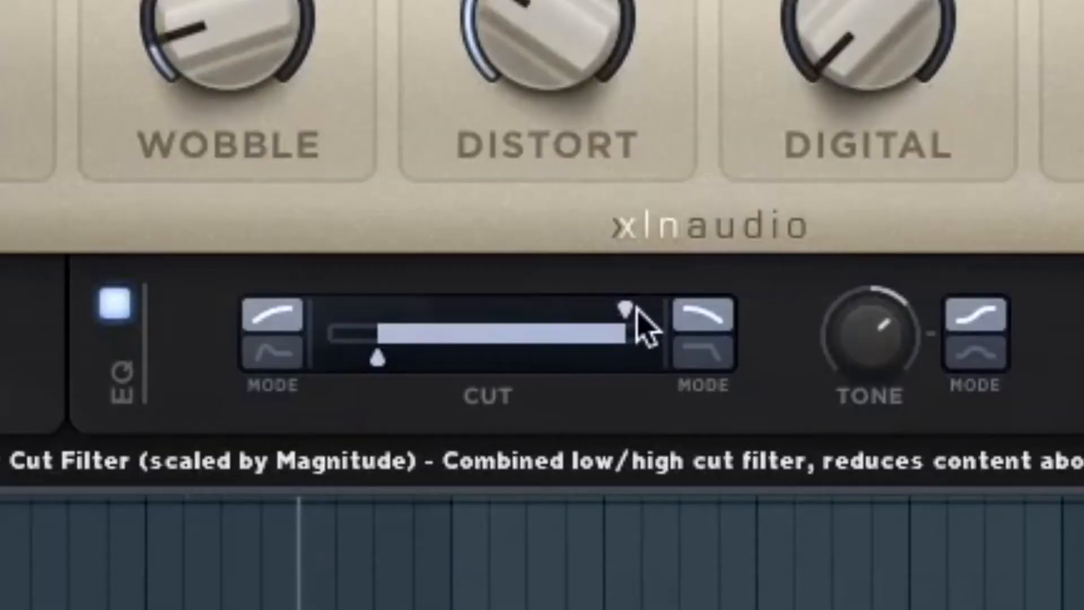
left_click(637, 308)
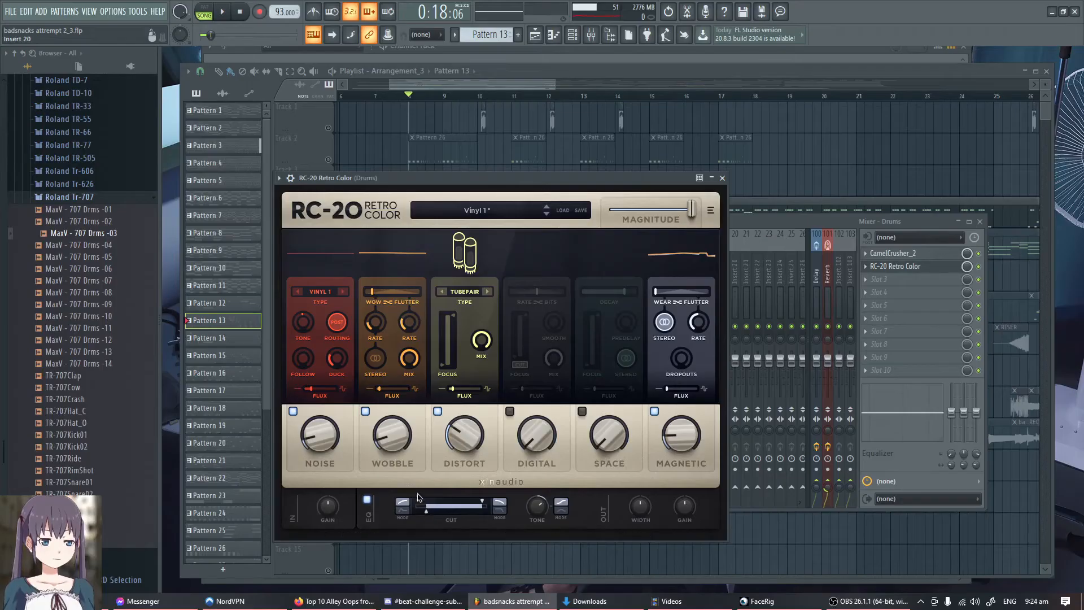
Step: Return to the playlist and play the soloed Track 4 from the start of Pattern 17
left_click(706, 65)
key("space")
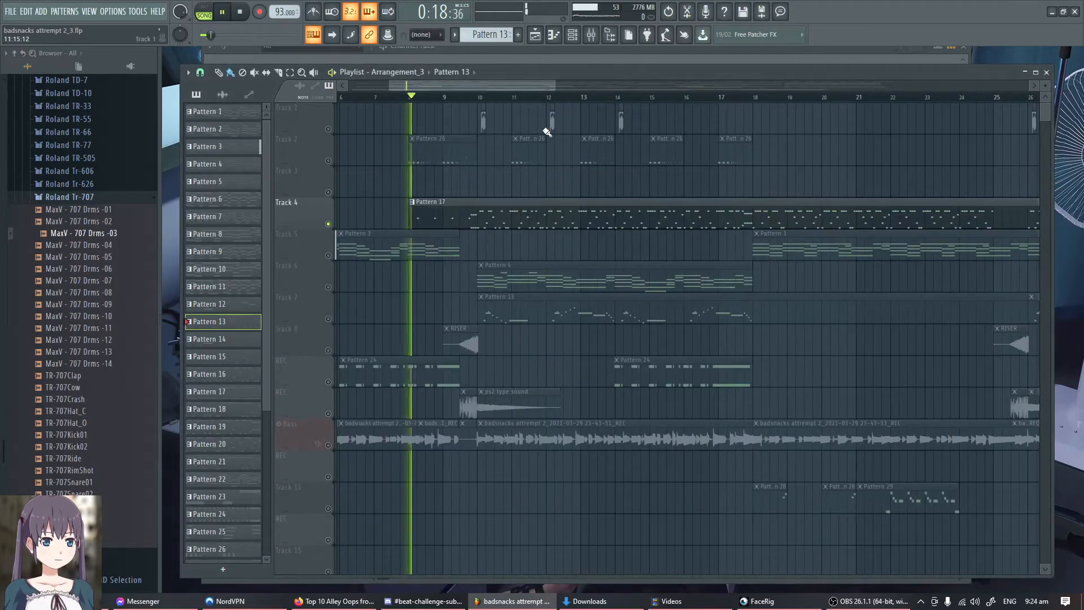
scroll(551, 186, "down", 3)
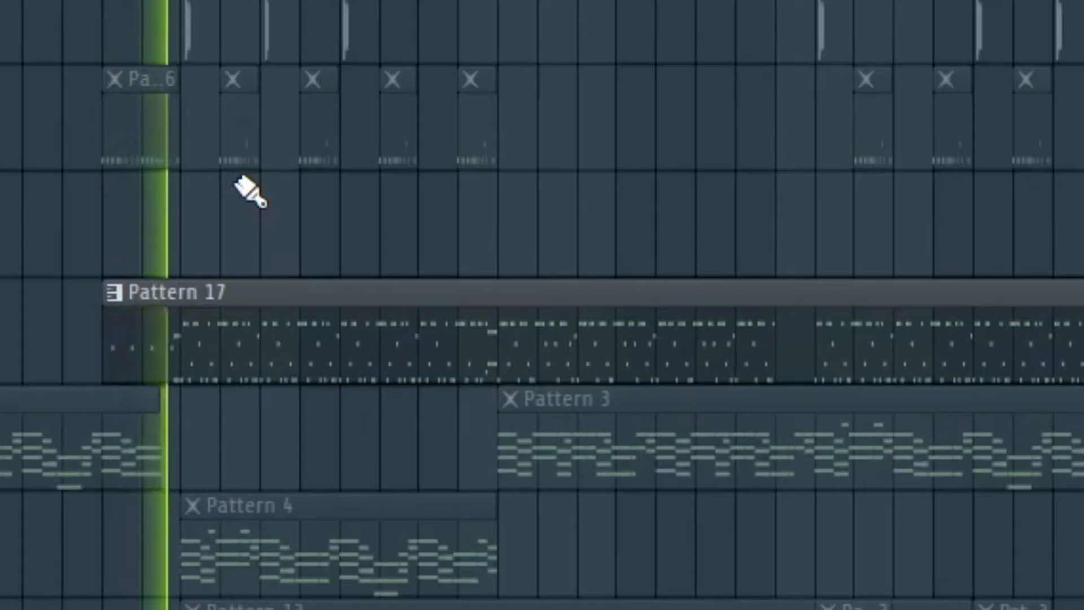
scroll(213, 222, "up", 2)
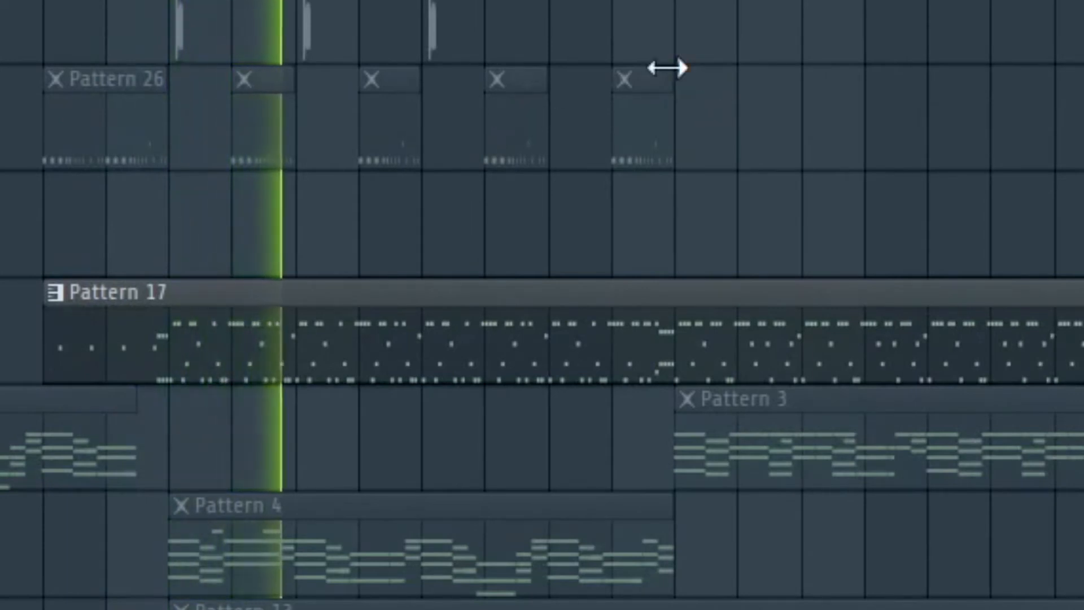
Step: Check the mixer during playback of the soloed Track 4, then return to the playlist and stop playback
key("F9")
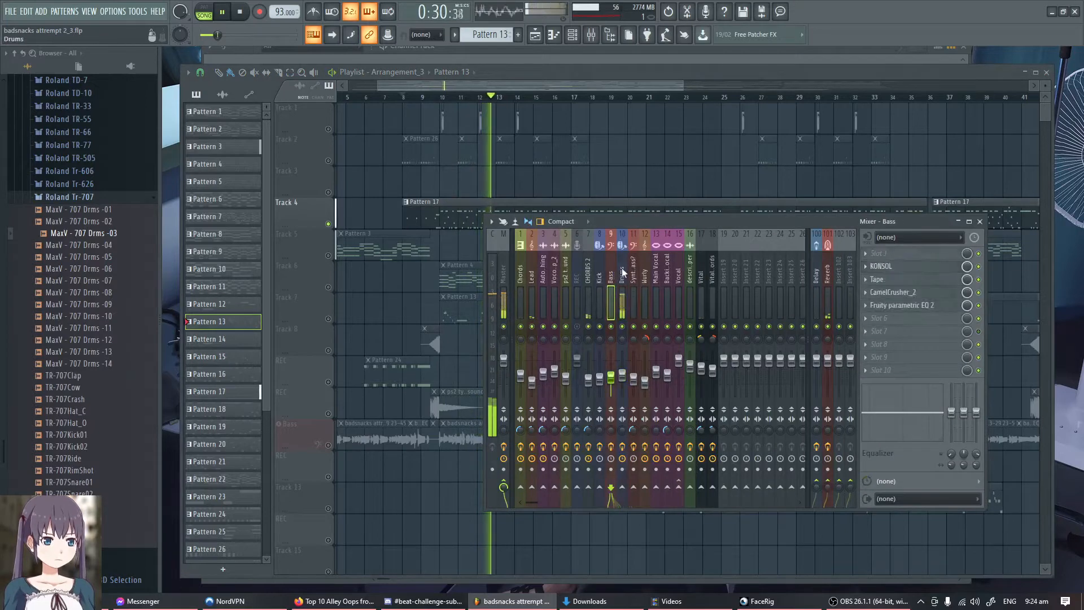
key("F9")
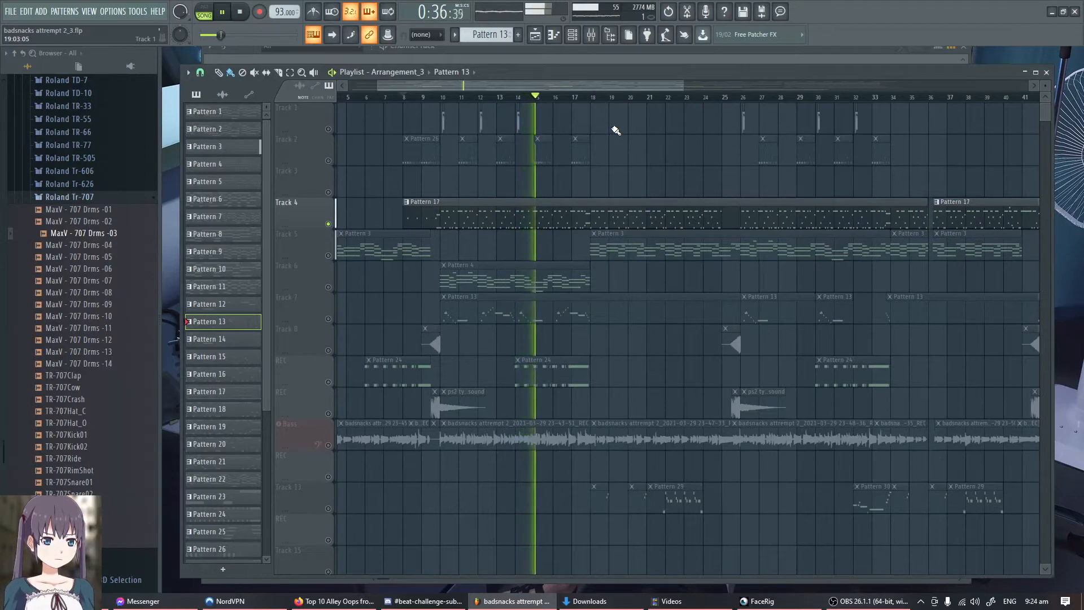
key("space")
left_click_drag(541, 89, 552, 70)
scroll(451, 191, "up", 3)
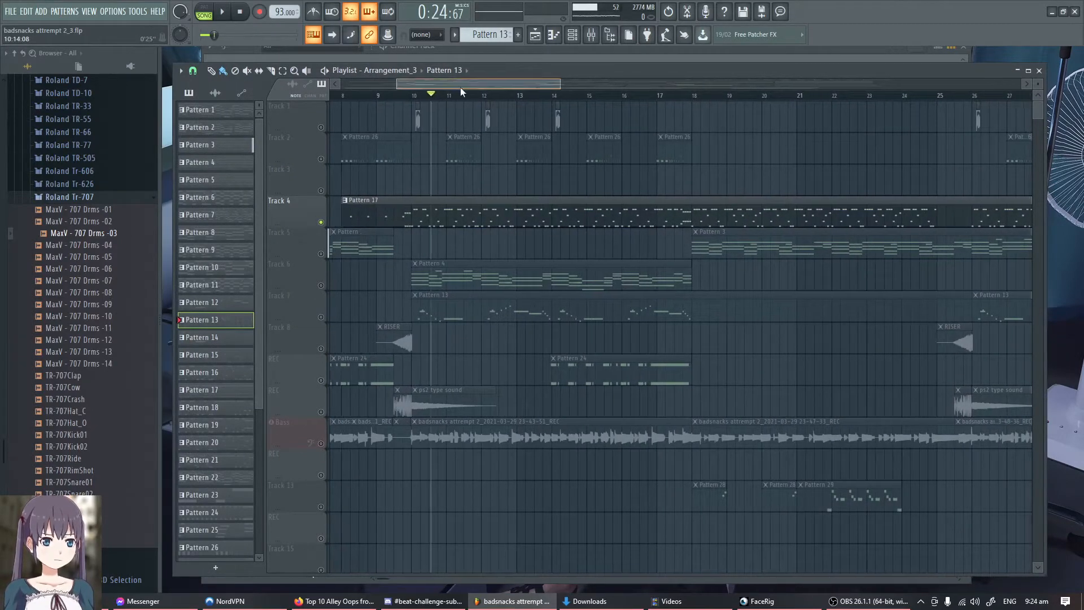
left_click_drag(459, 87, 471, 86)
Step: Open the SFX Loop (150 Bpm) #2 channel from the channel rack, inspect its Slicex slices, then close it
left_click(517, 54)
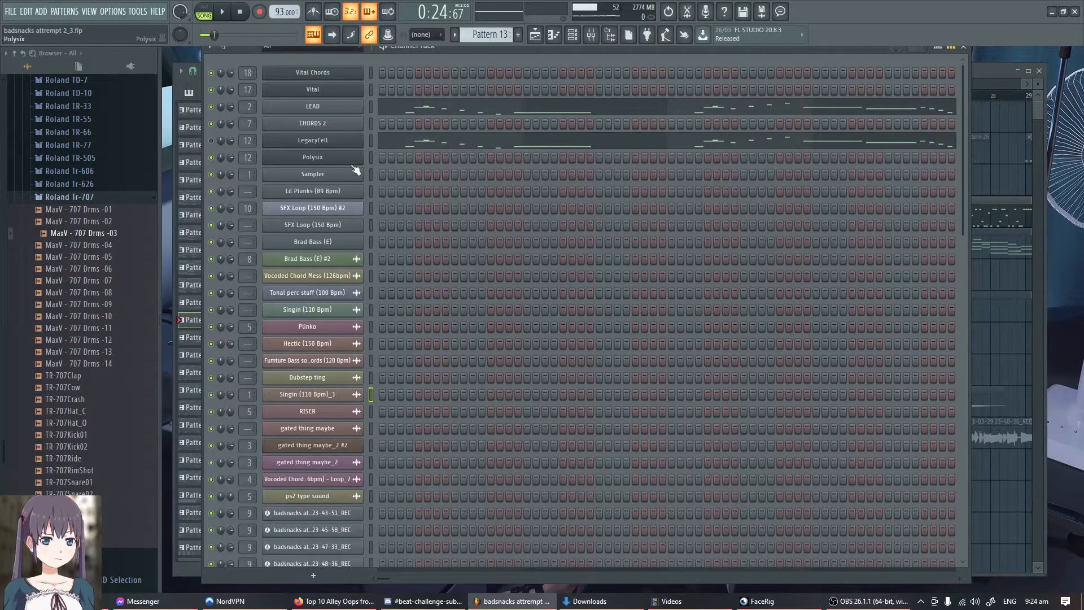
left_click(339, 209)
left_click_drag(365, 164, 569, 120)
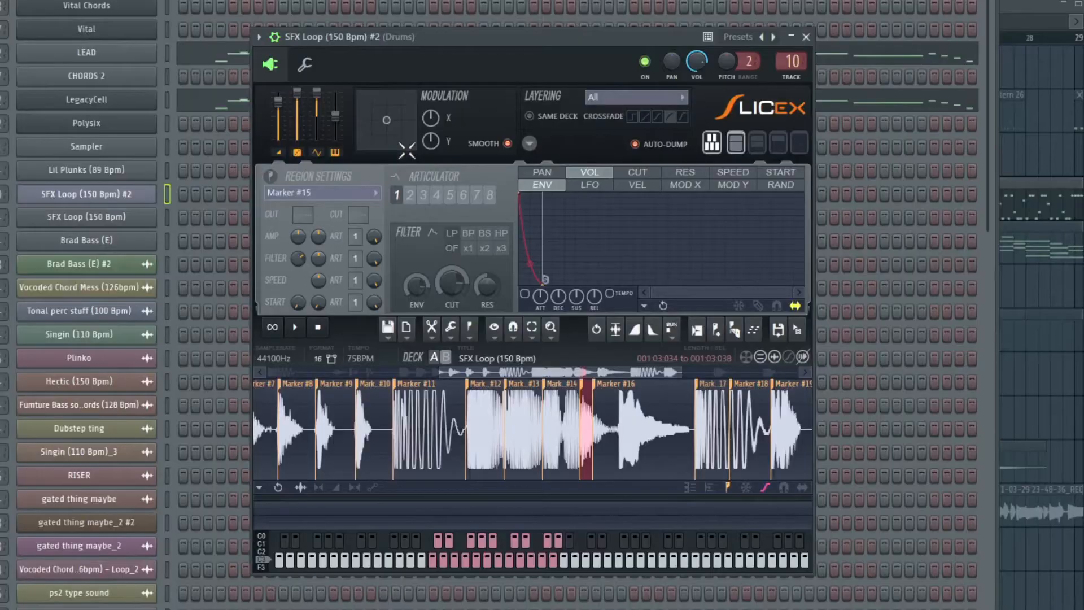
left_click(479, 57)
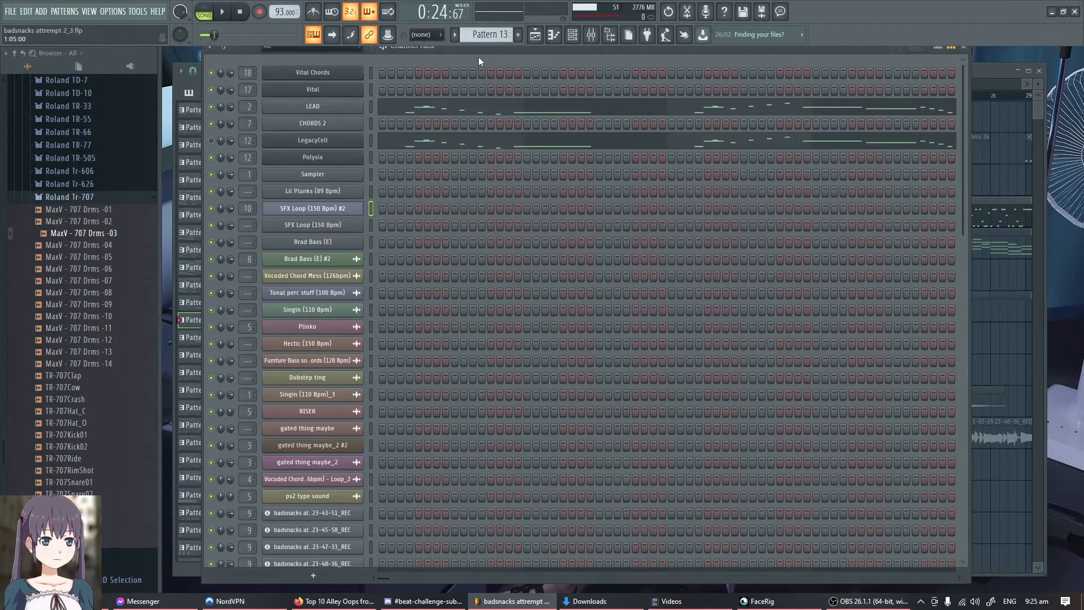
Step: In the playlist, unmute Track 6, take the tracks out of solo, and audition the full arrangement from around bar 10
left_click(1038, 112)
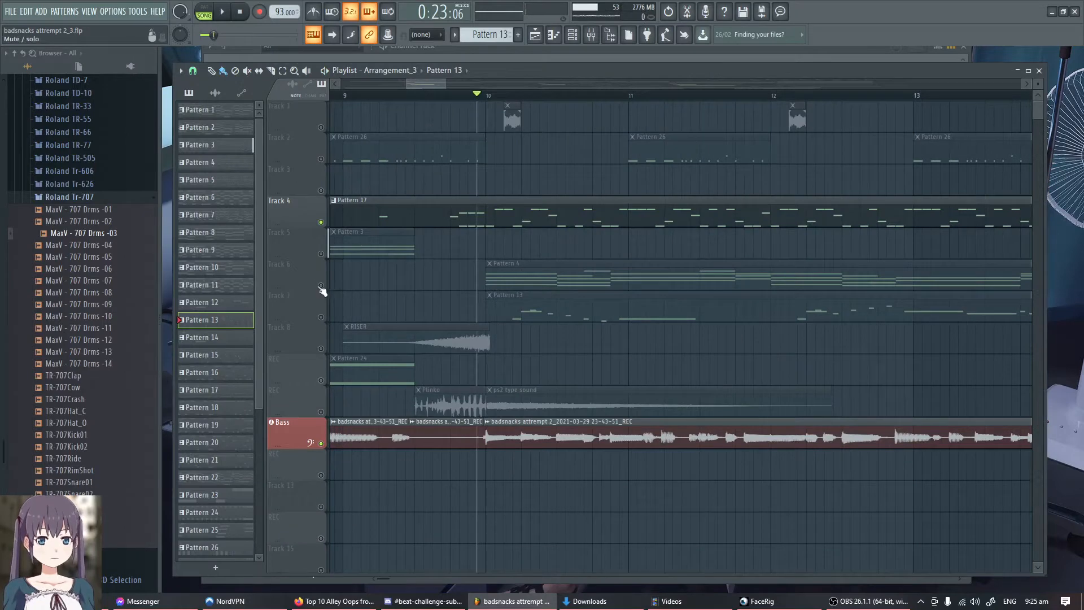
left_click(321, 286)
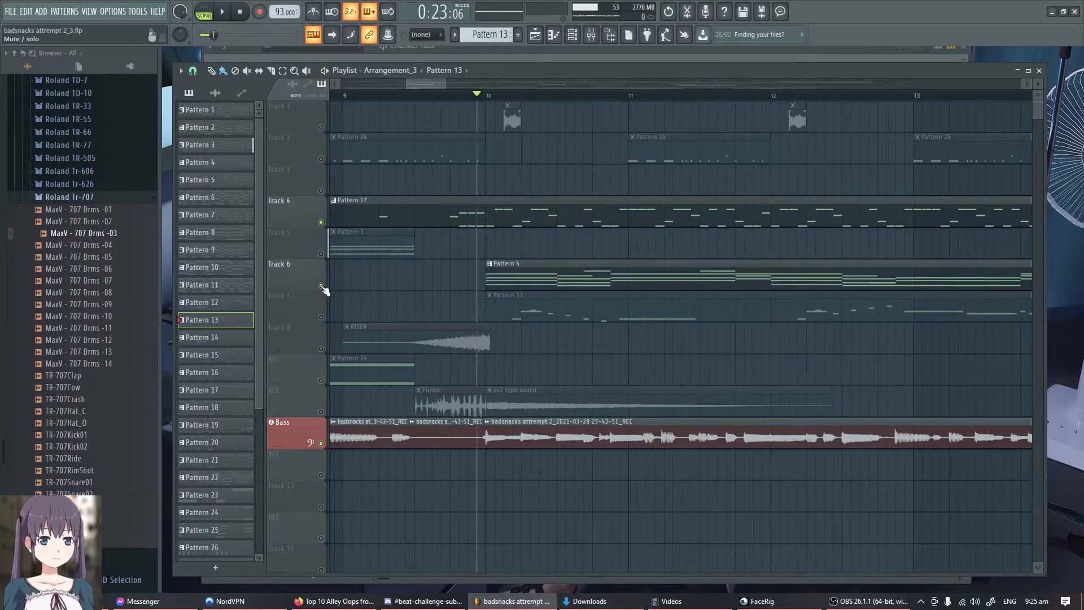
scroll(532, 272, "down", 6)
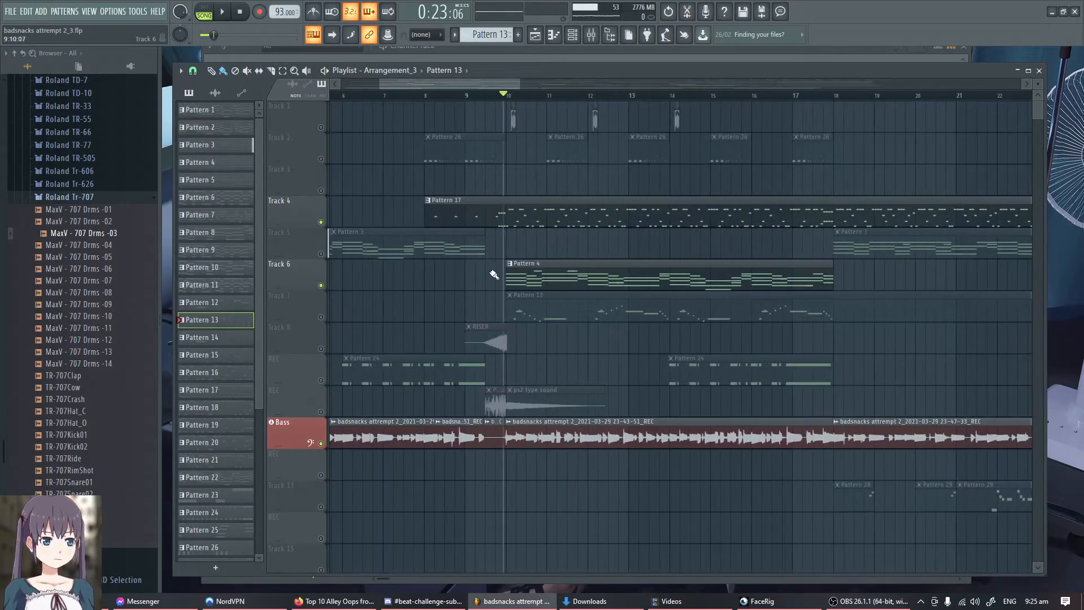
scroll(496, 275, "up", 2)
right_click(321, 286)
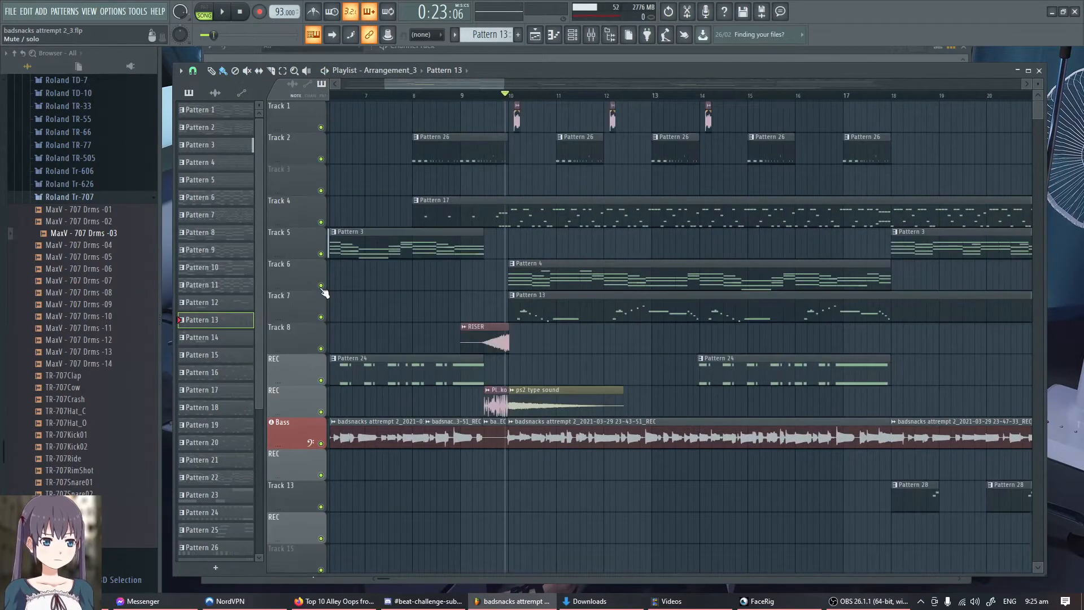
key("space")
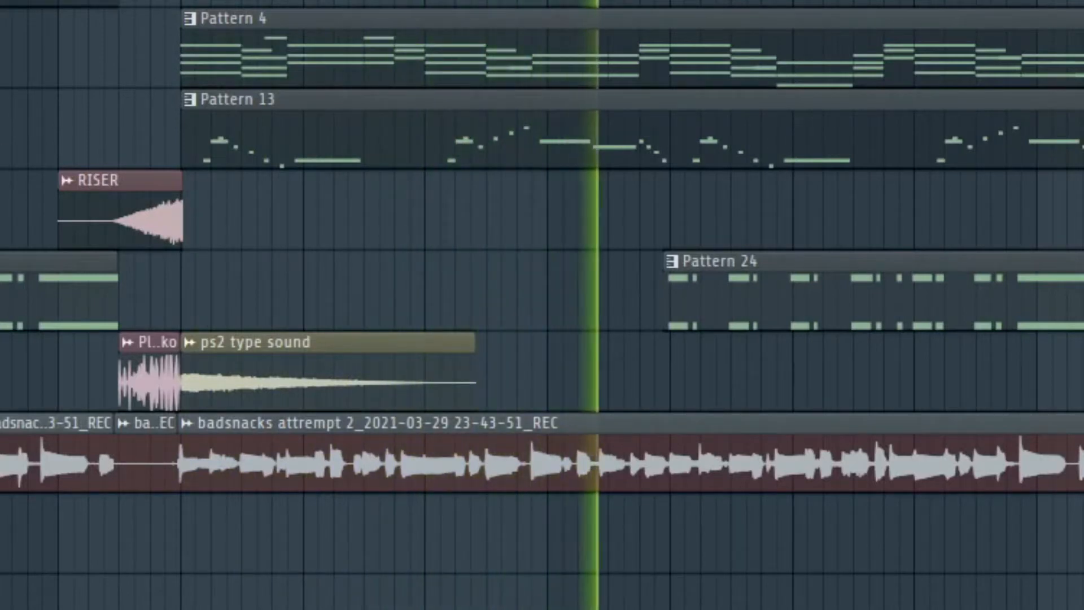
key("space")
Step: Look over the whole playlist arrangement, then examine the section starting around bar 10
scroll(88, 236, "down", 6)
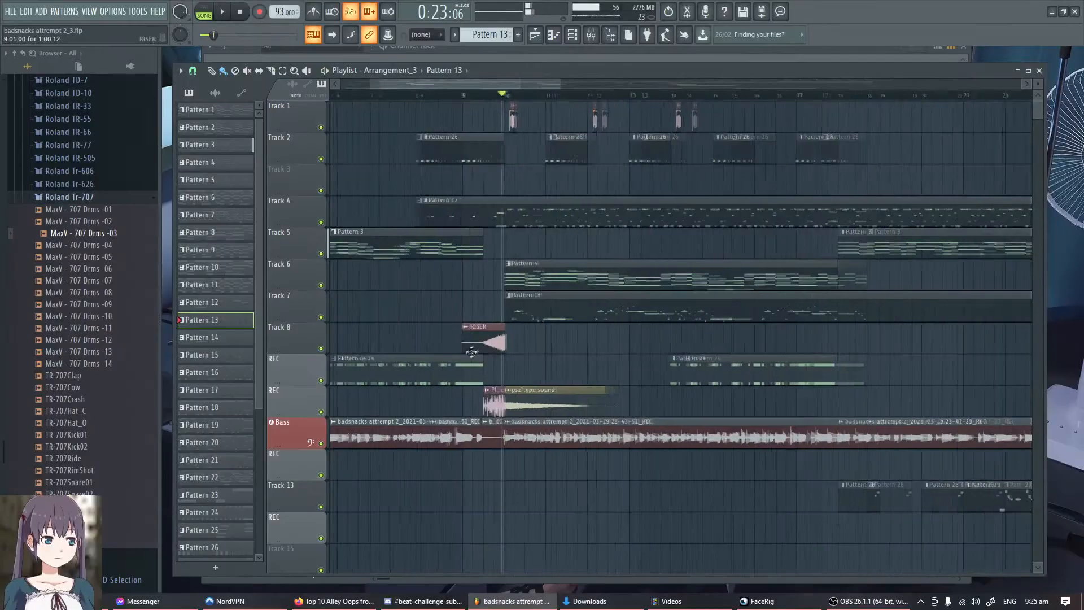
scroll(390, 322, "down", 5)
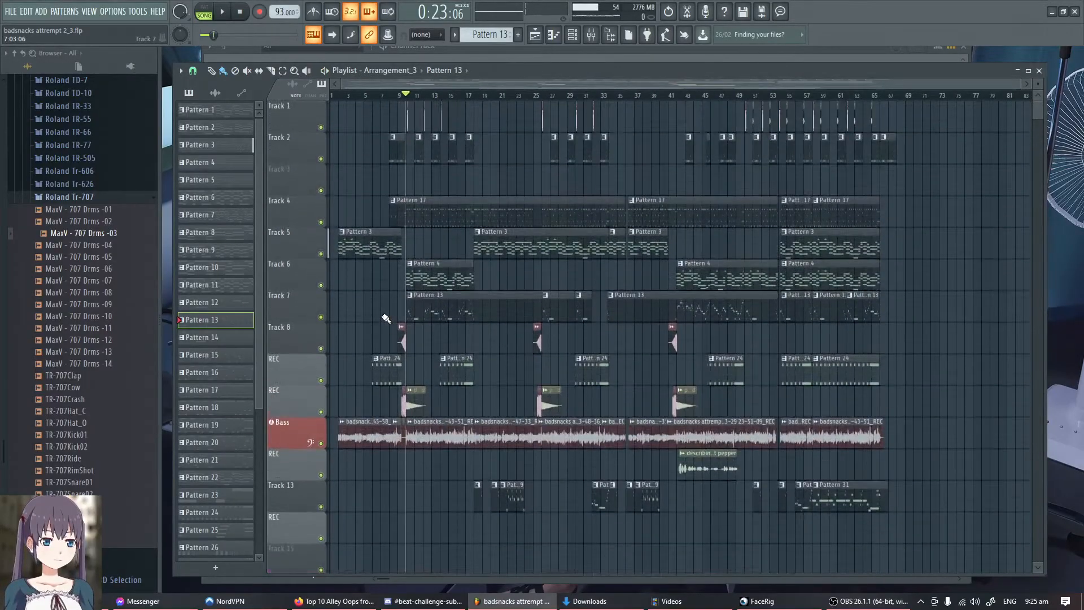
scroll(386, 319, "up", 4)
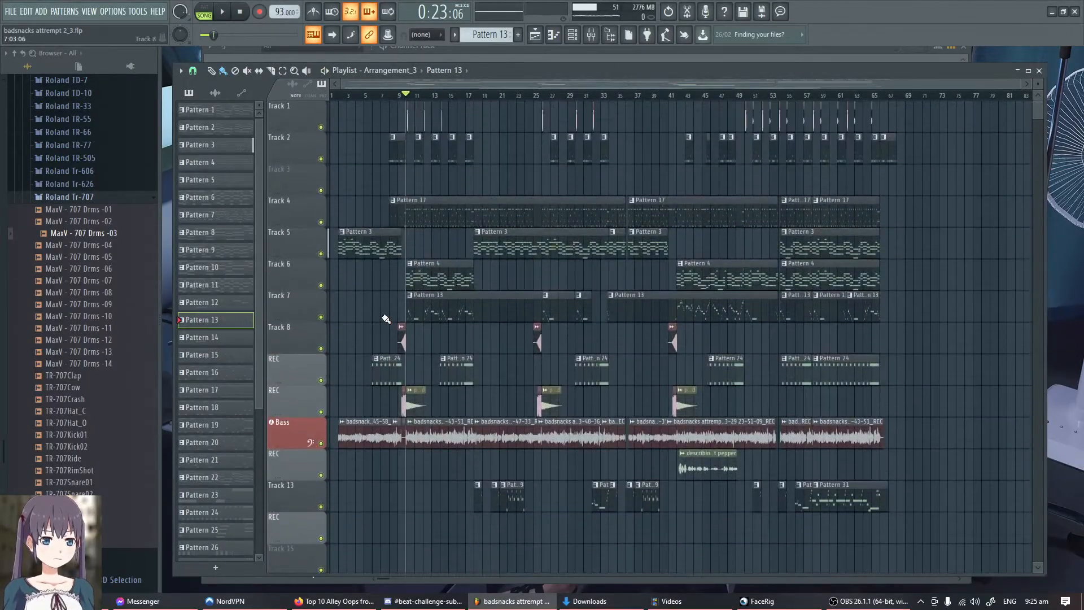
scroll(516, 279, "down", 2)
scroll(482, 253, "up", 2)
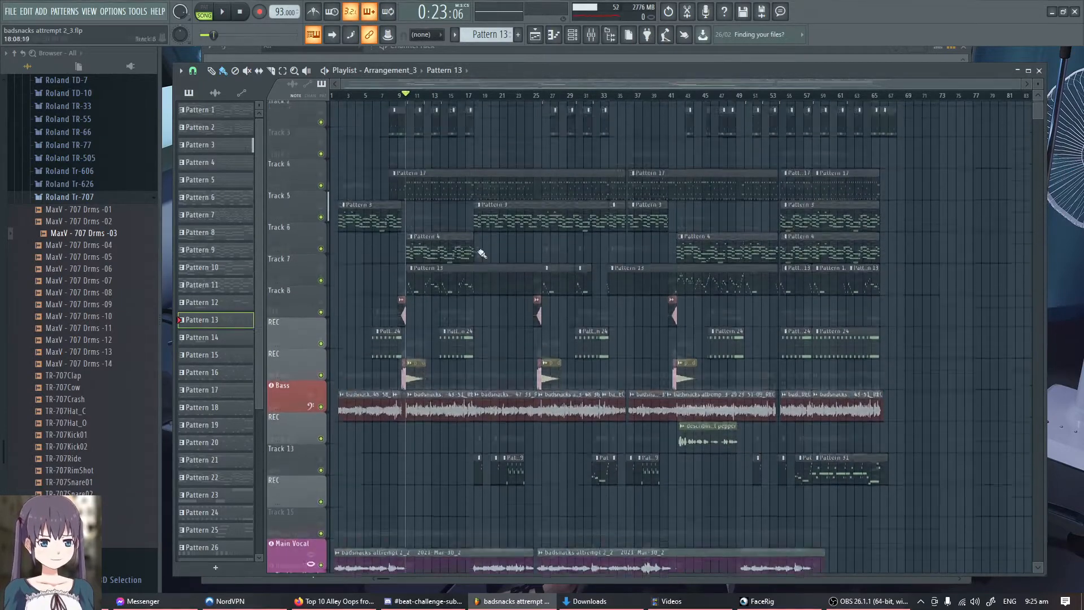
scroll(398, 201, "up", 4)
scroll(421, 197, "up", 3)
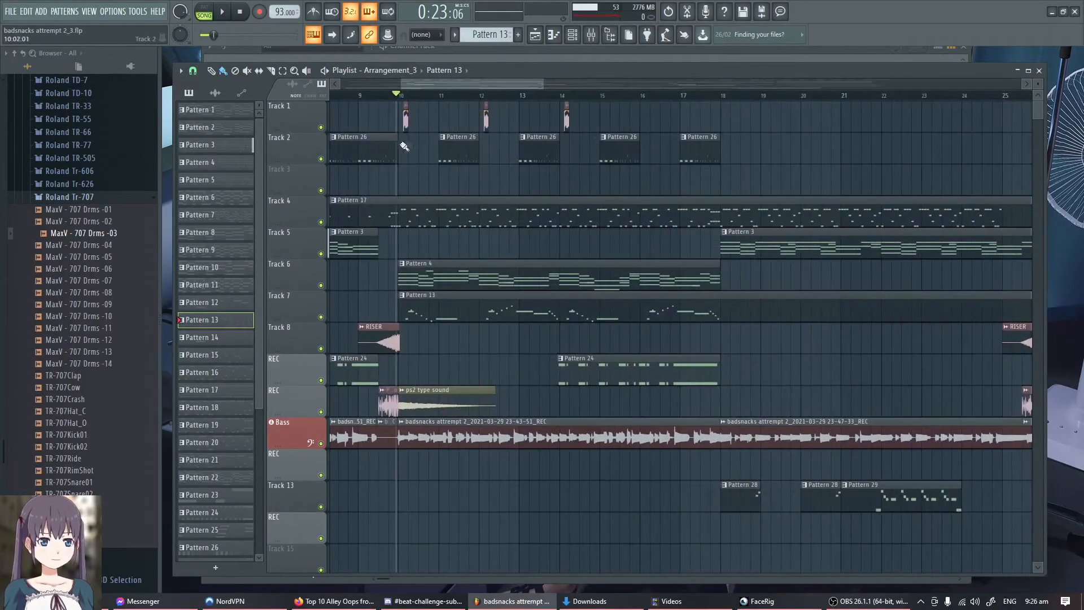
scroll(404, 146, "down", 2)
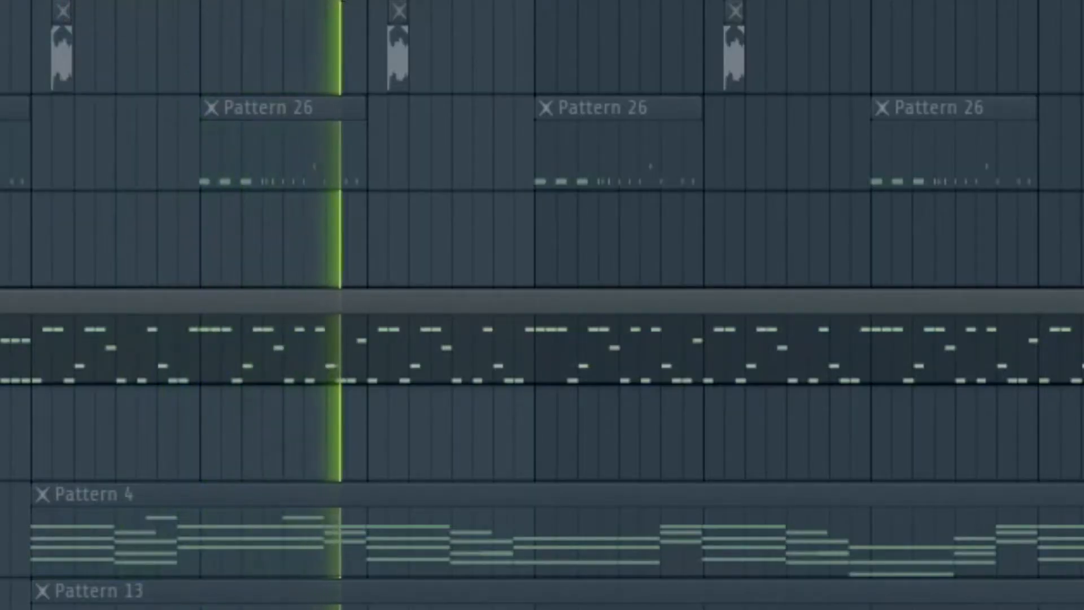
Step: Stop the Track 4 playback, unmute Track 2 to audition Pattern 26 with Pattern 17, then solo Track 2
key("space")
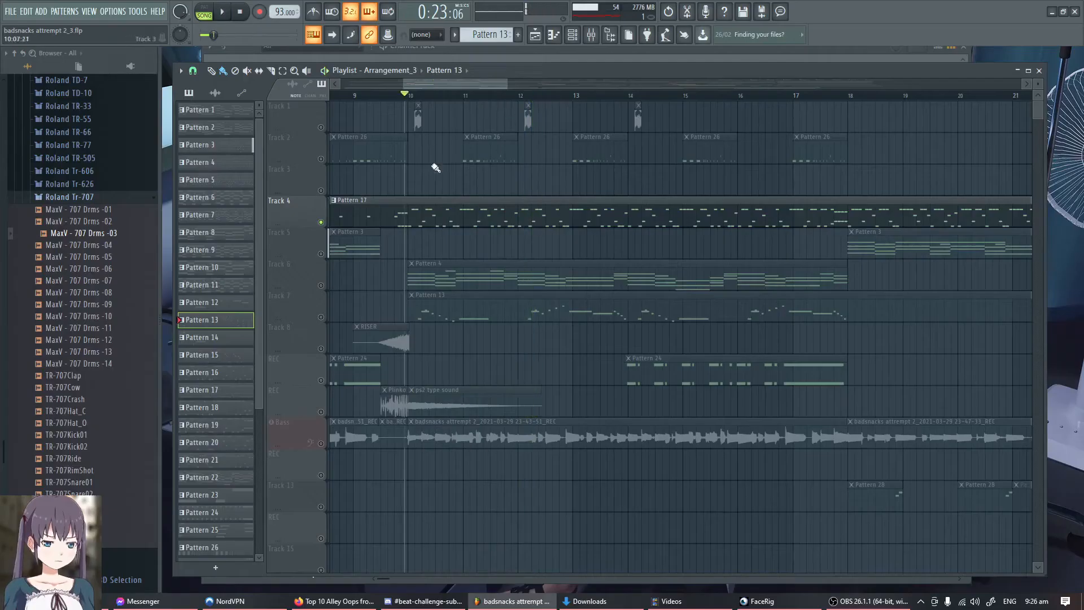
left_click(321, 159)
key("space")
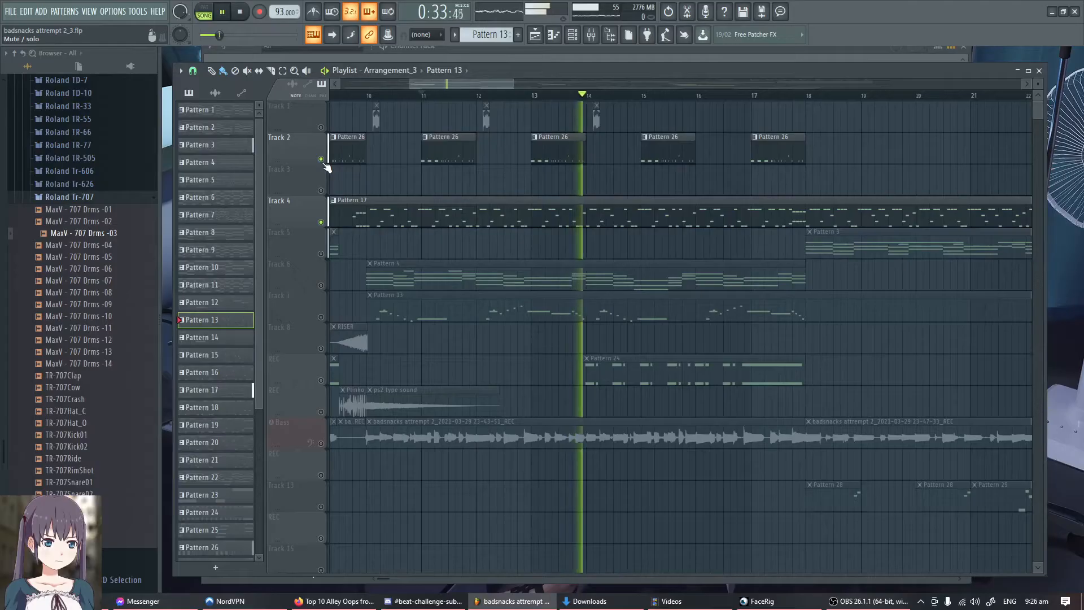
key("space")
right_click(321, 159)
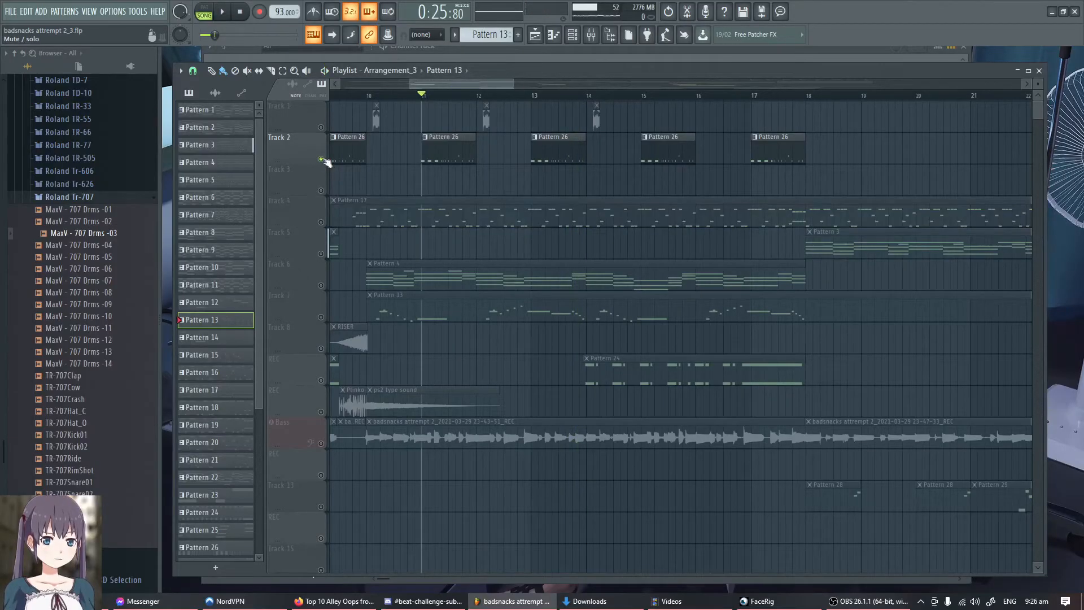
Step: Select Pattern 26 in the channel rack, inspect the Brad Bass (E) #2 channel settings, and close them
left_click(541, 55)
right_click(497, 35)
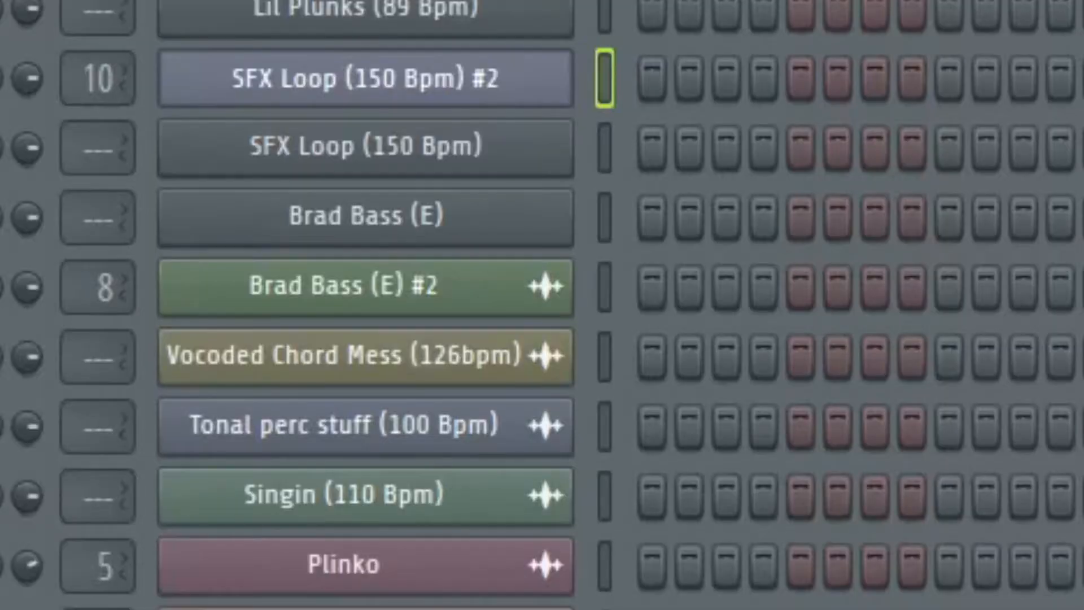
key("KP_Add")
key("KP_Add")
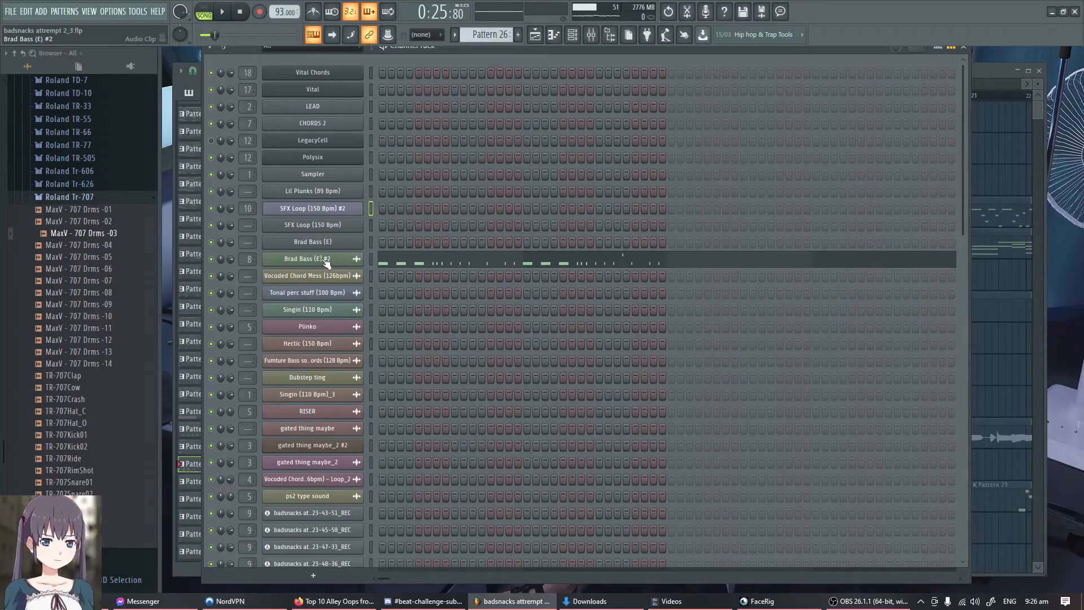
left_click(326, 261)
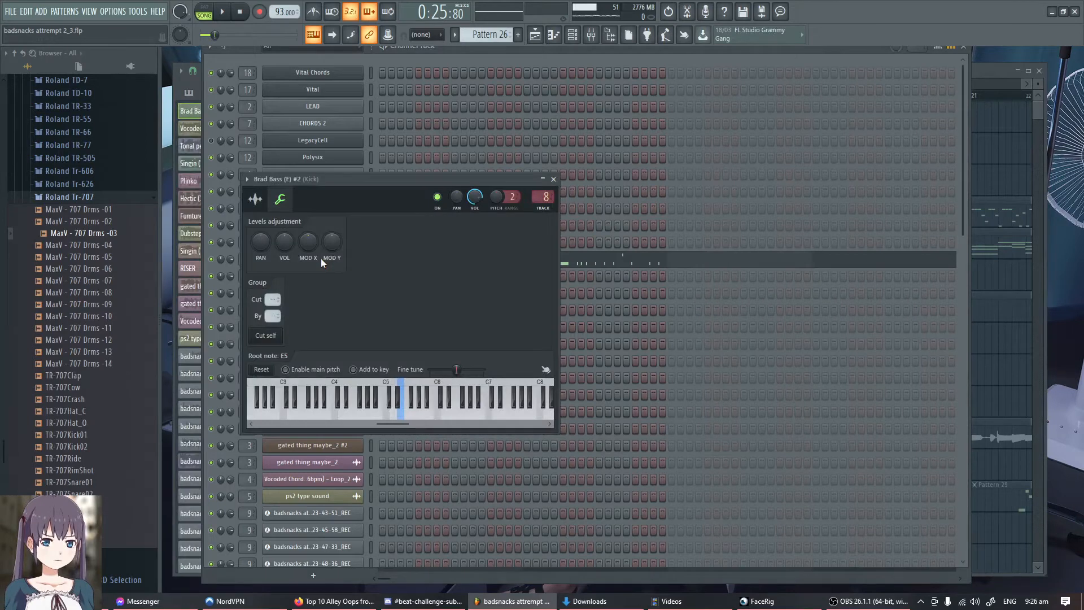
left_click(451, 58)
Step: Open the Brad Bass (E) #2 piano roll, examine the C#8 notes of Pattern 26, and sound that key
right_click(361, 259)
left_click(382, 258)
scroll(519, 284, "up", 10)
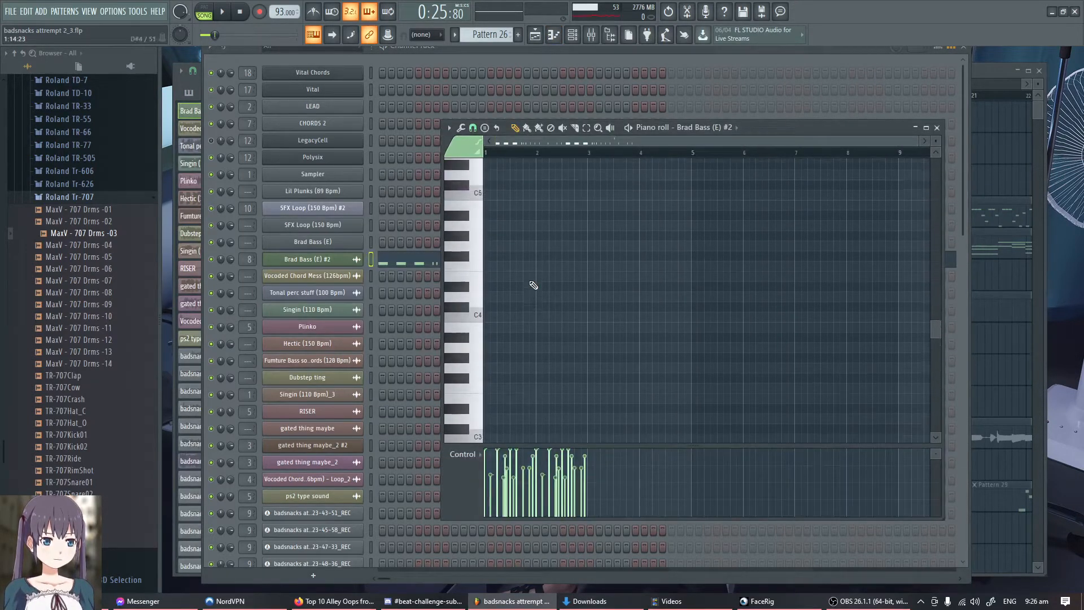
scroll(494, 274, "up", 5)
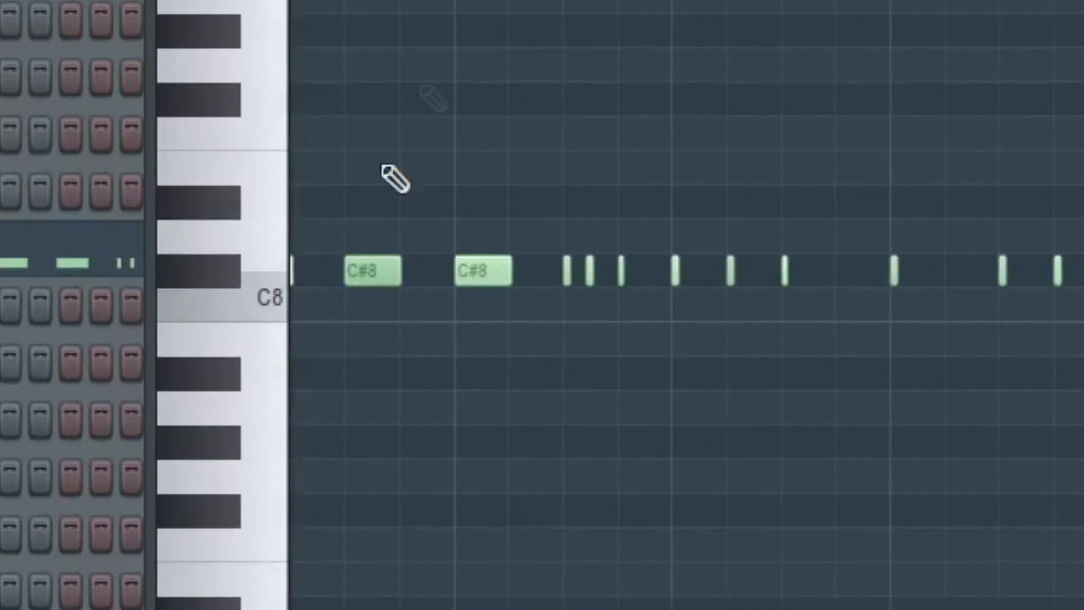
scroll(443, 29, "down", 3)
left_click(209, 283)
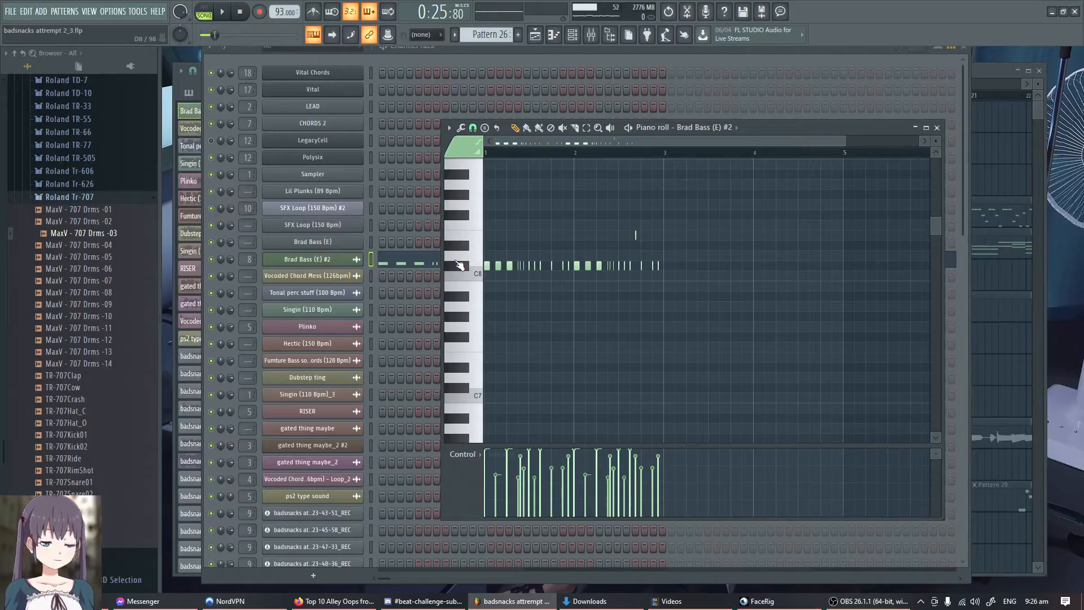
Step: Open the mixer and inspect Fruity PanOMatic and both CamelCrusher_2 effects on the Kick track during playback
key("F9")
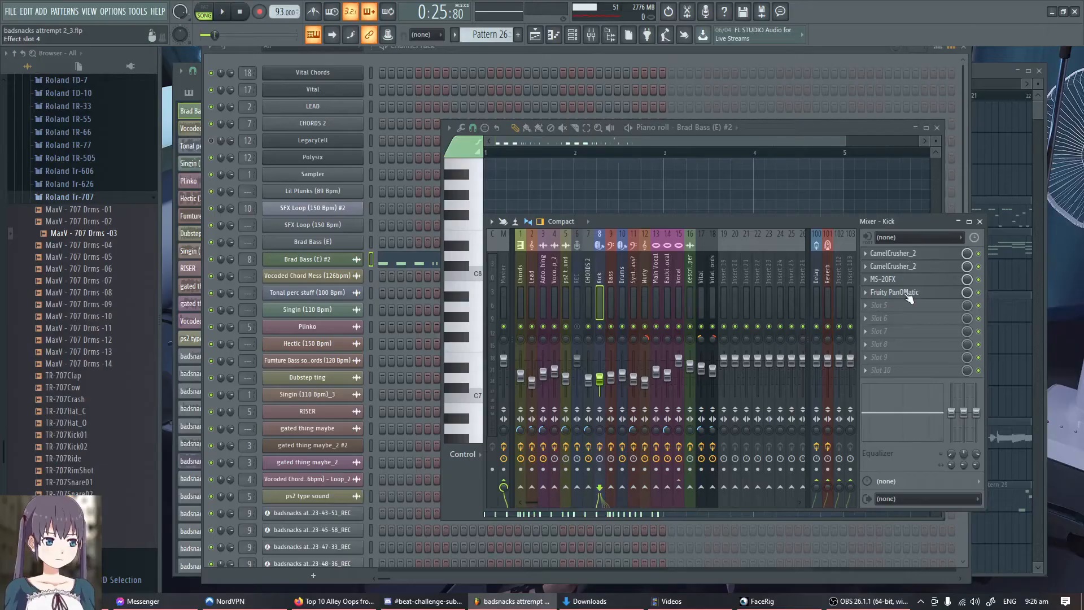
left_click(907, 297)
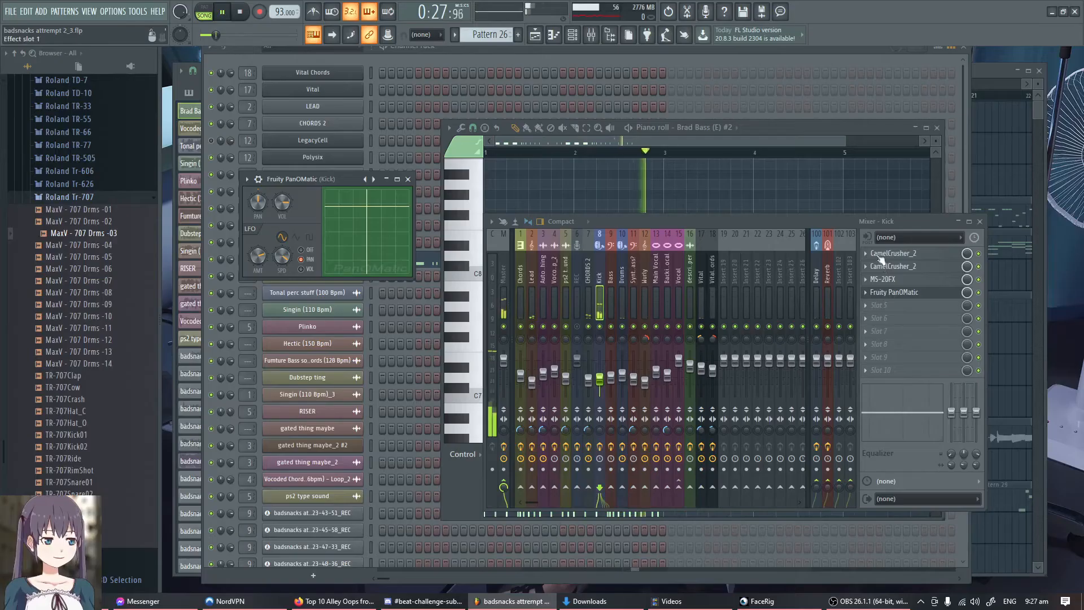
left_click(884, 255)
left_click(884, 255)
left_click(884, 255)
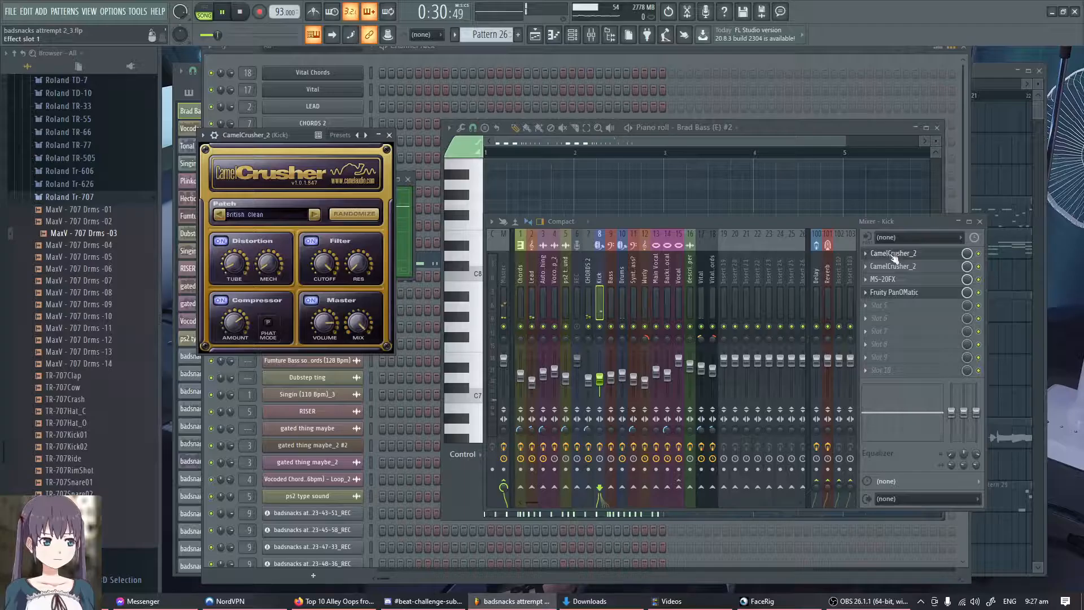
left_click(902, 267)
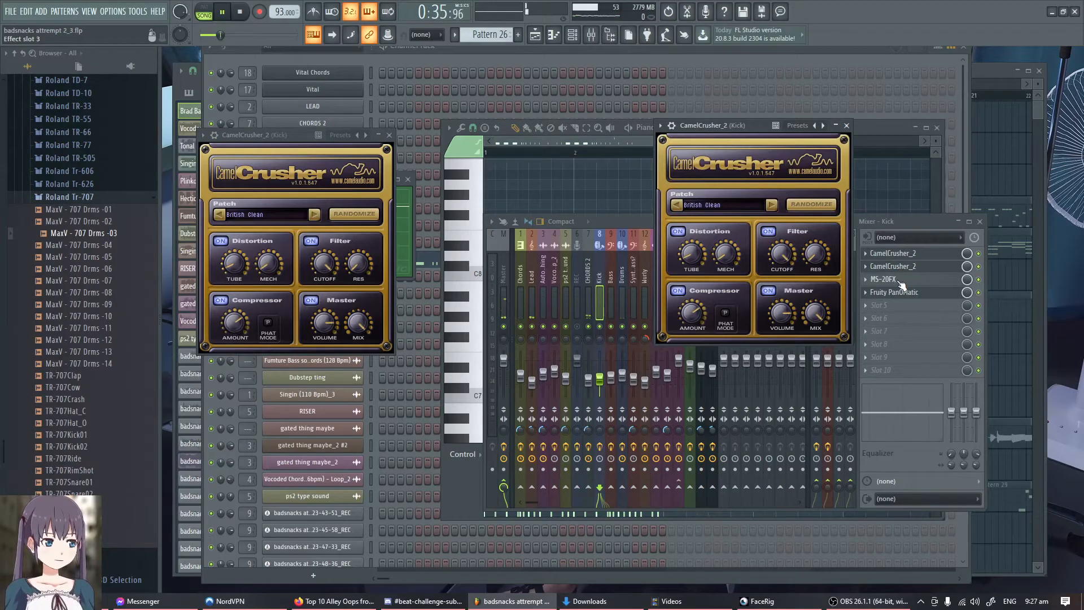
Step: Inspect MS-20FX on the Kick track, look through its list of replacement plugins, and toggle the effect to compare the sound
left_click(900, 281)
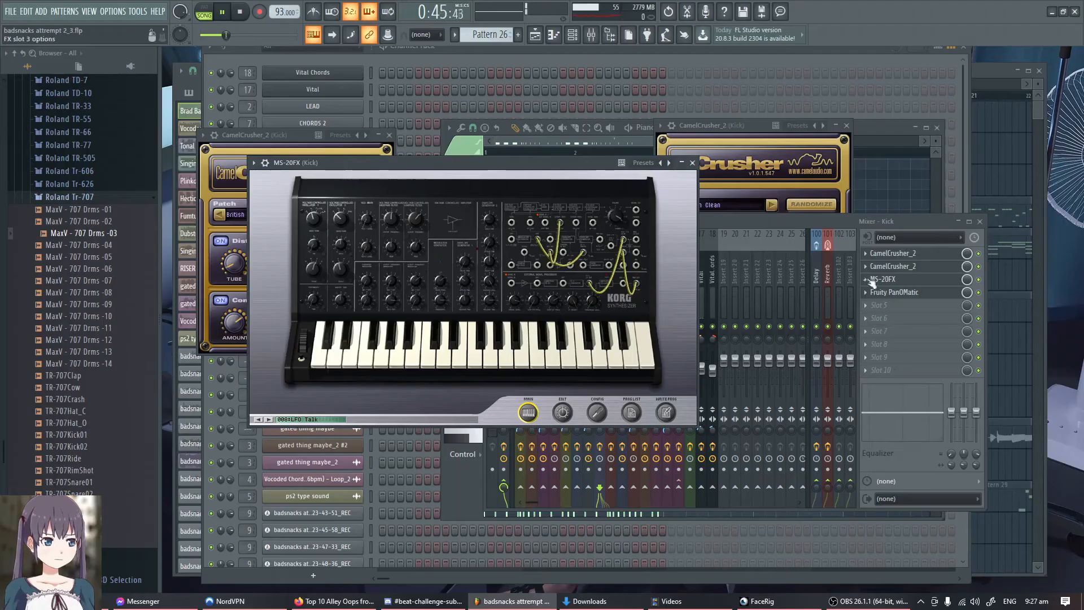
left_click(873, 281)
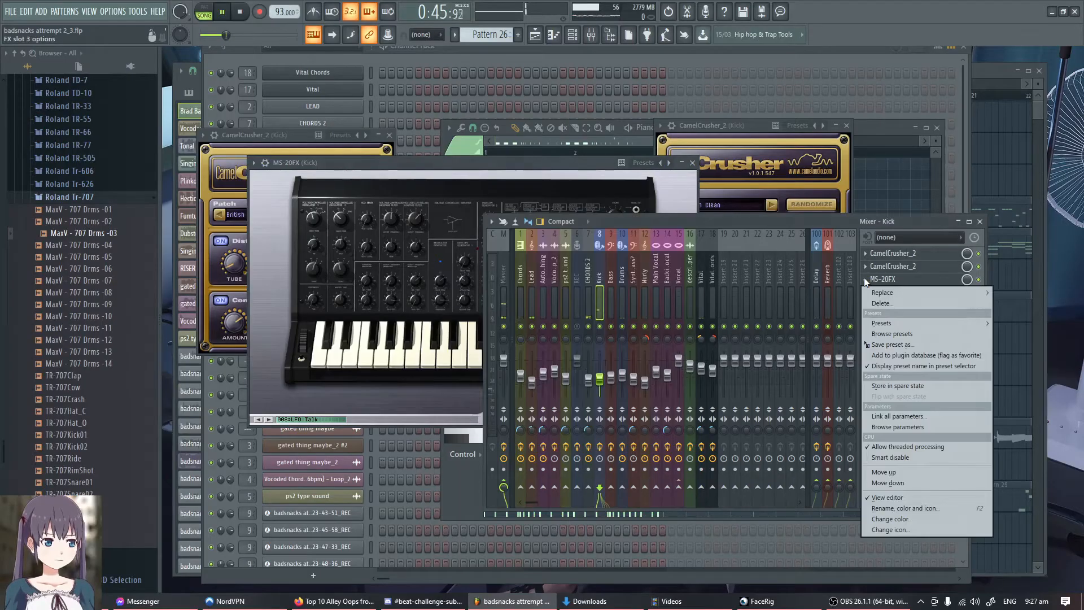
mouse_move(883, 293)
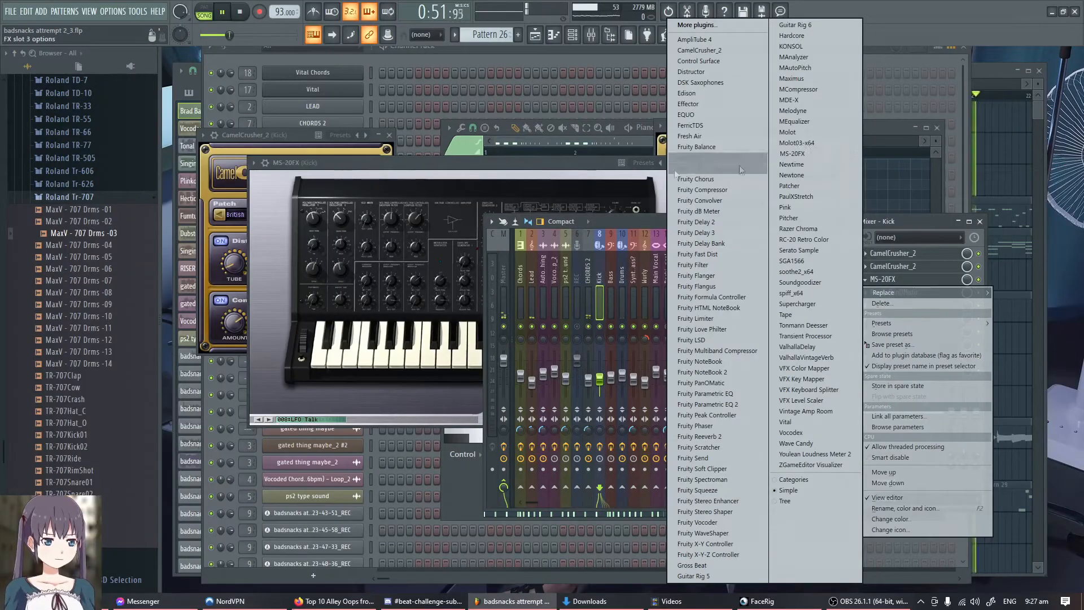
left_click(514, 187)
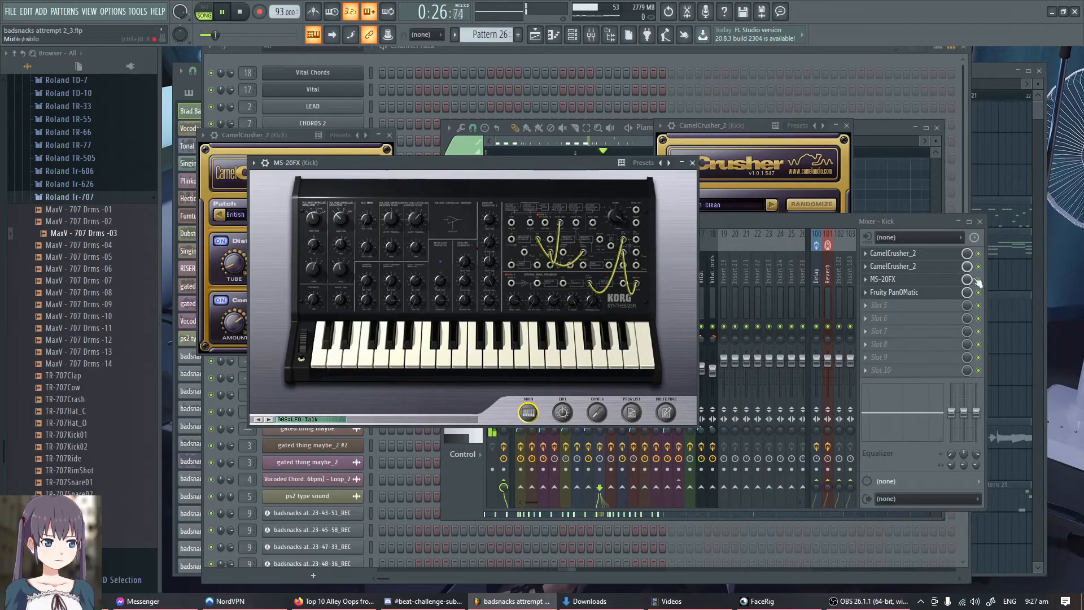
left_click(981, 280)
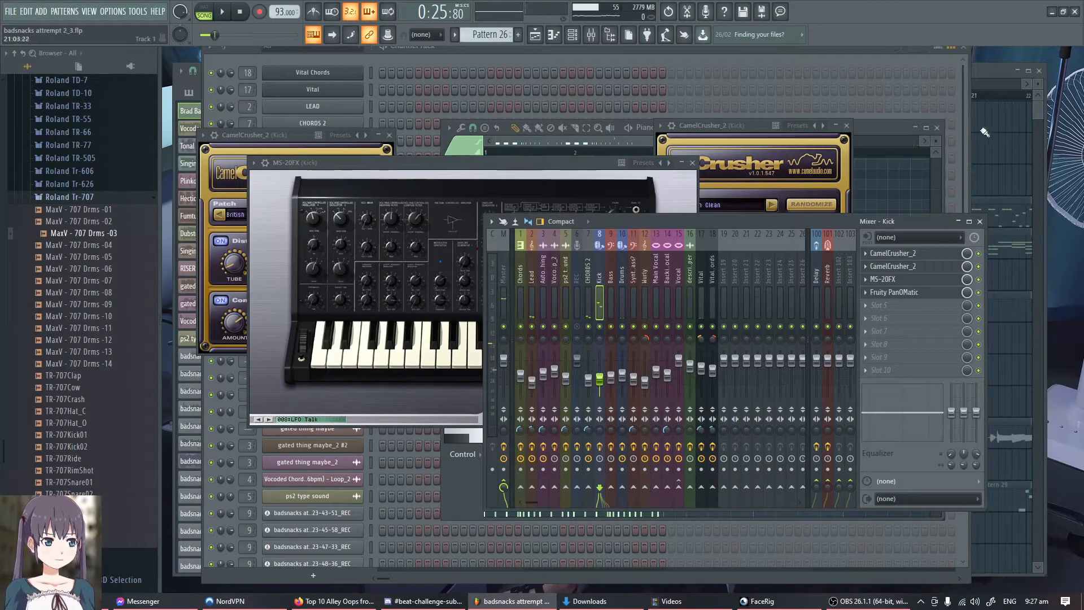
Step: Bring the playlist to the front and play the short vocal clip on Track 1 from the start of bar 12
left_click(1038, 114)
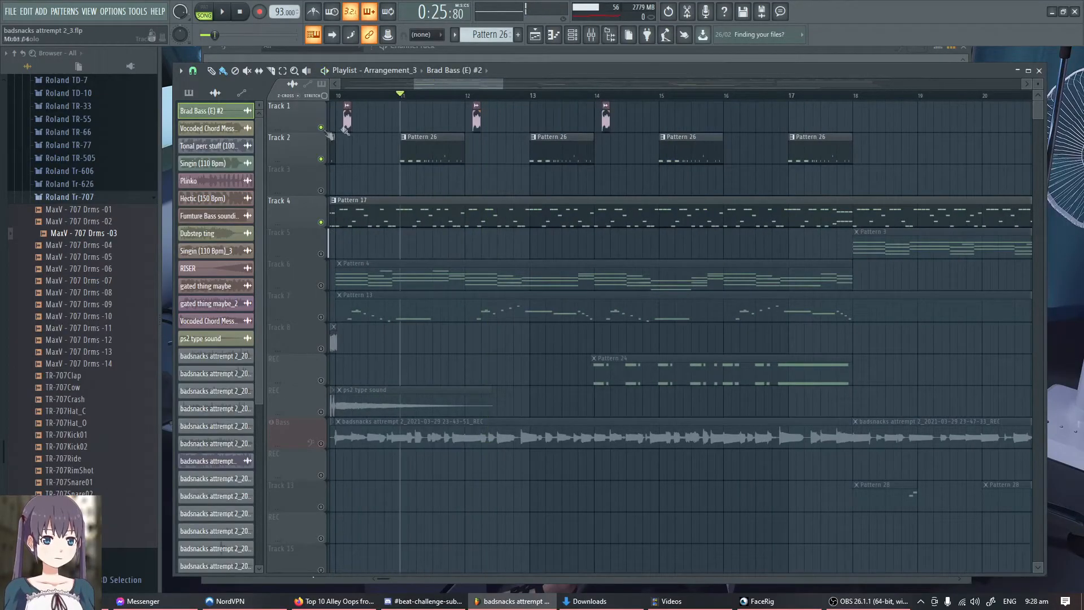
scroll(474, 118, "up", 7)
scroll(518, 130, "down", 4)
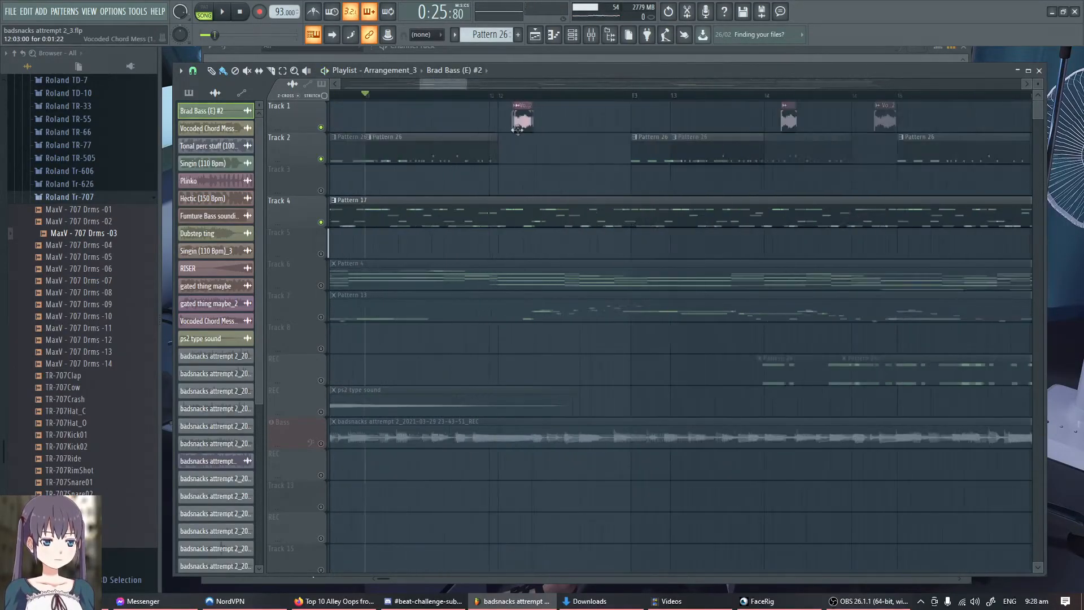
scroll(514, 130, "down", 3)
scroll(500, 110, "up", 4)
left_click(503, 98)
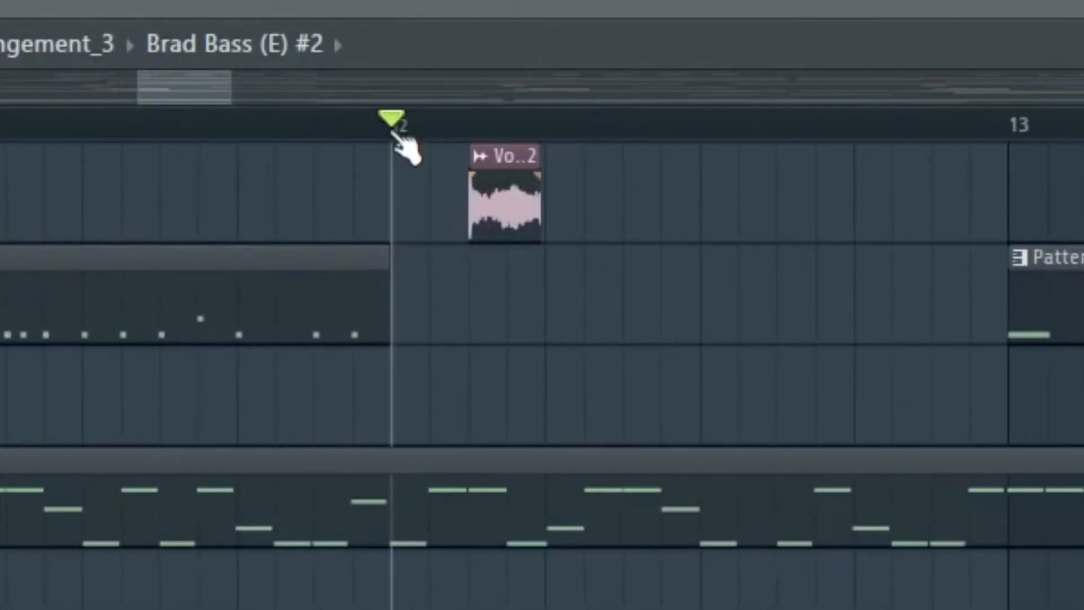
key("space")
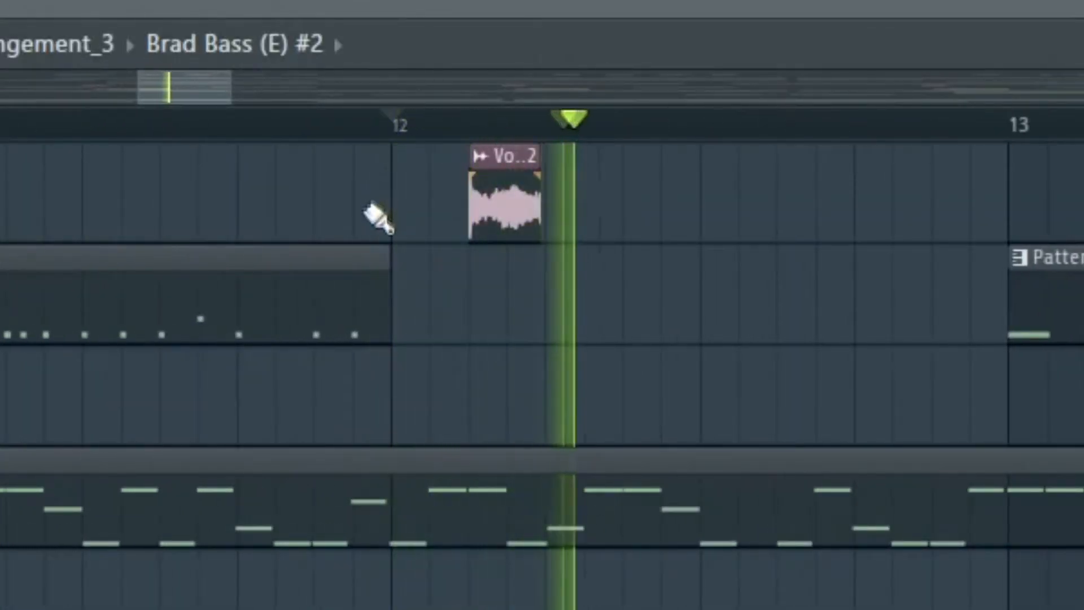
Step: Look over the full length of the playlist arrangement, then return to the section around bars 10 to 20
scroll(508, 384, "down", 5)
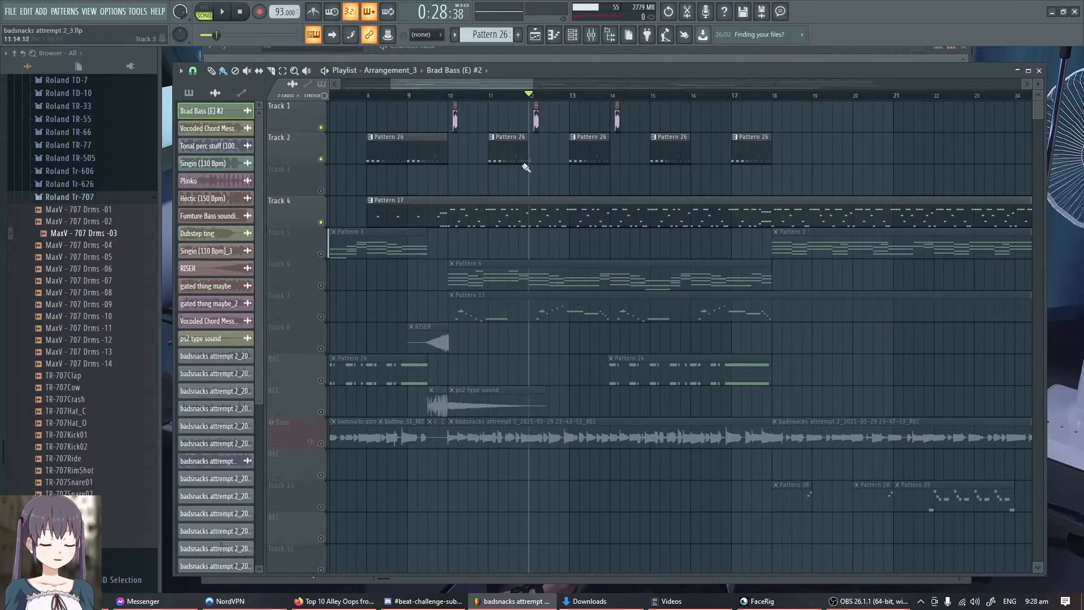
scroll(522, 173, "down", 2)
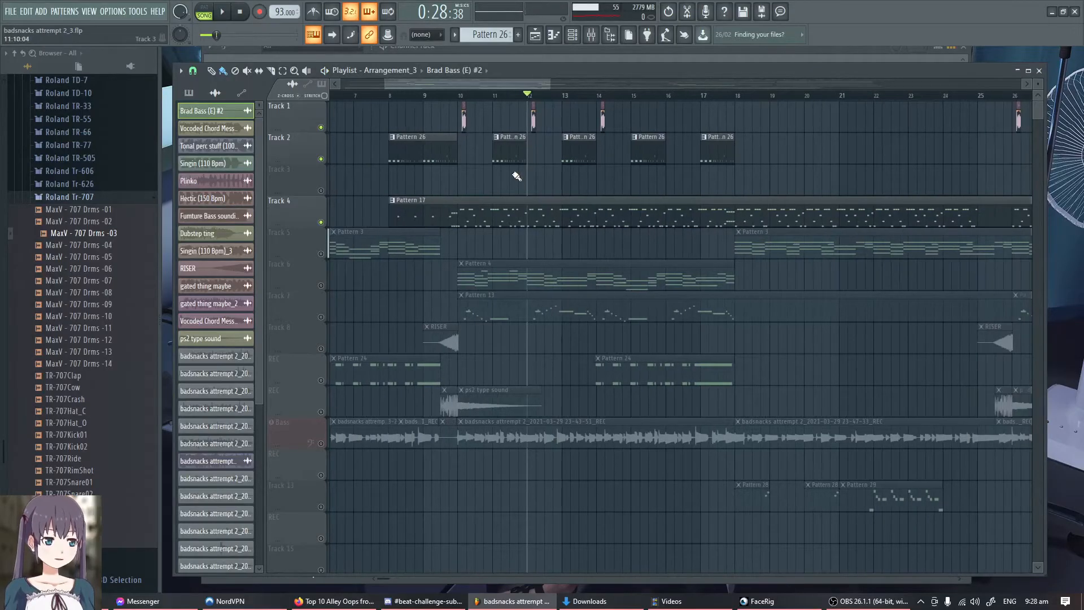
scroll(530, 181, "down", 4)
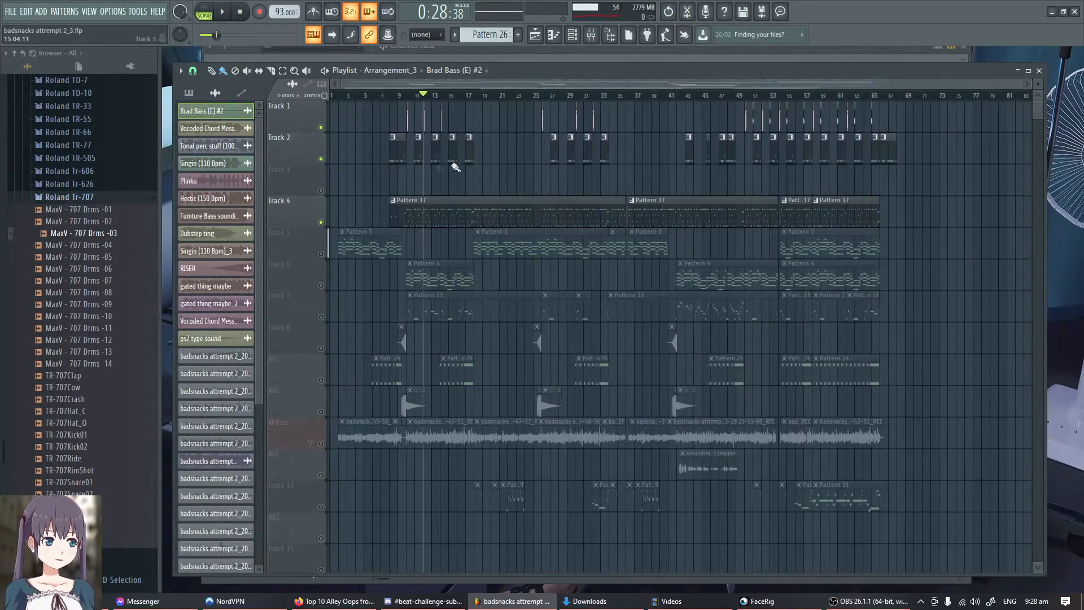
left_click_drag(484, 84, 449, 84)
scroll(449, 163, "up", 4)
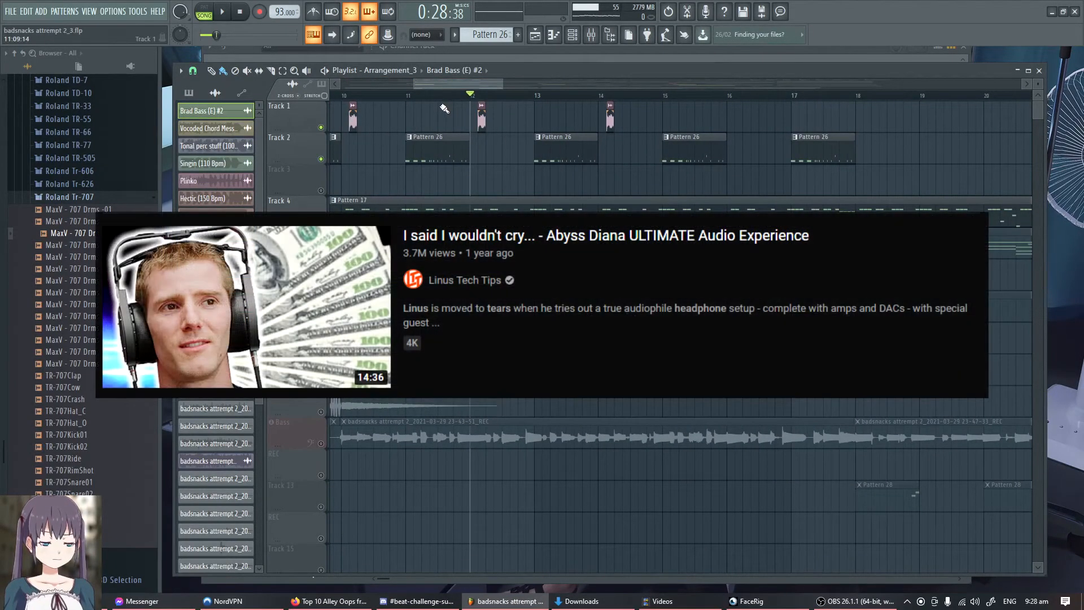
left_click_drag(458, 83, 458, 84)
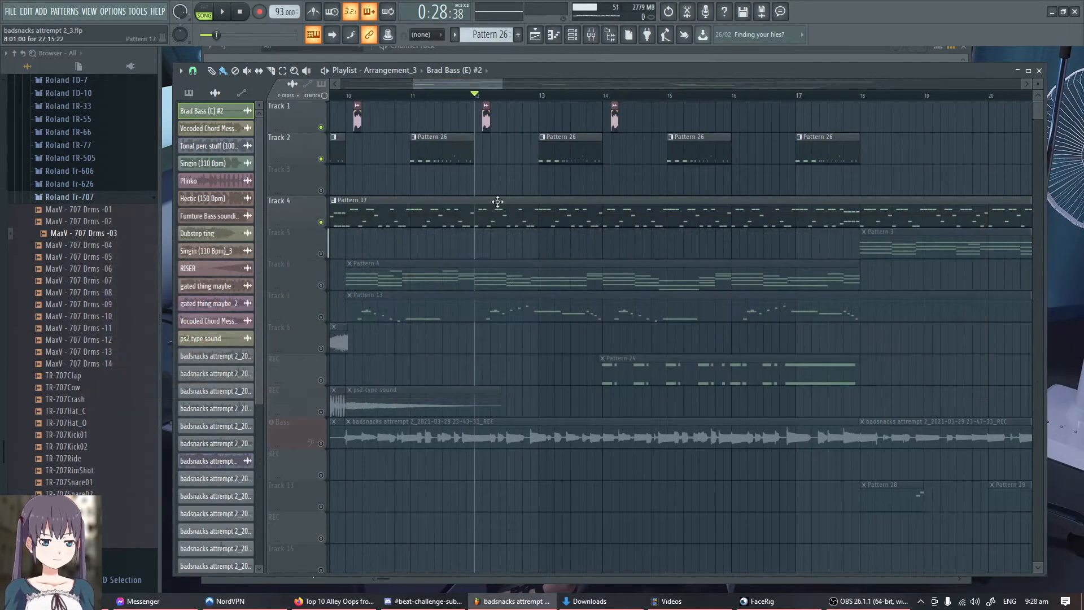
scroll(509, 184, "down", 1)
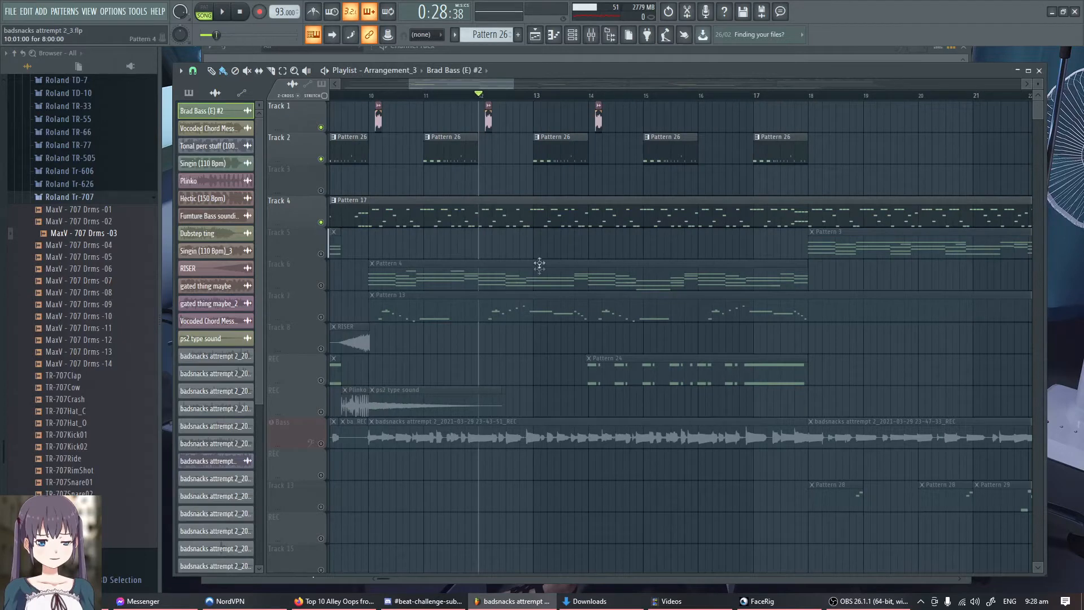
Step: Play from bar 12, unmute the REC track holding Pattern 24 to hear it with the drums, and solo that track
key("space")
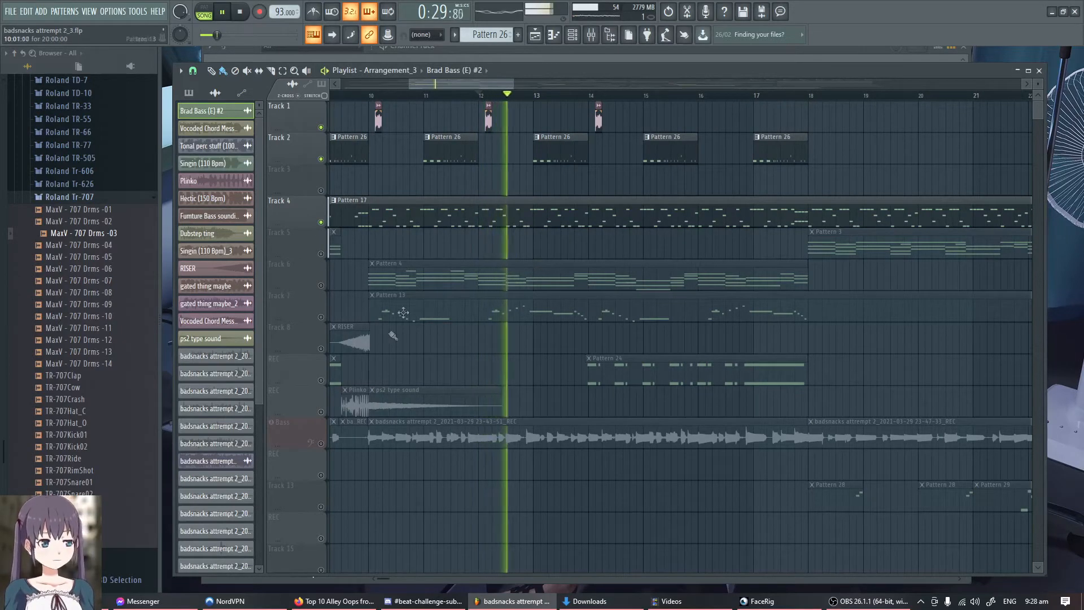
left_click(315, 377)
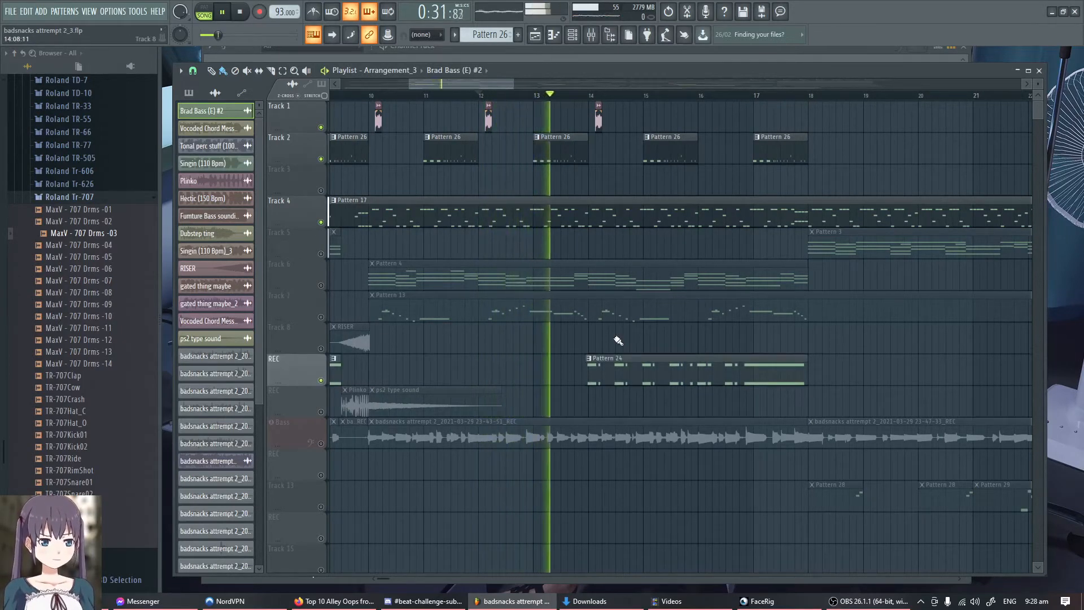
scroll(615, 337, "up", 1)
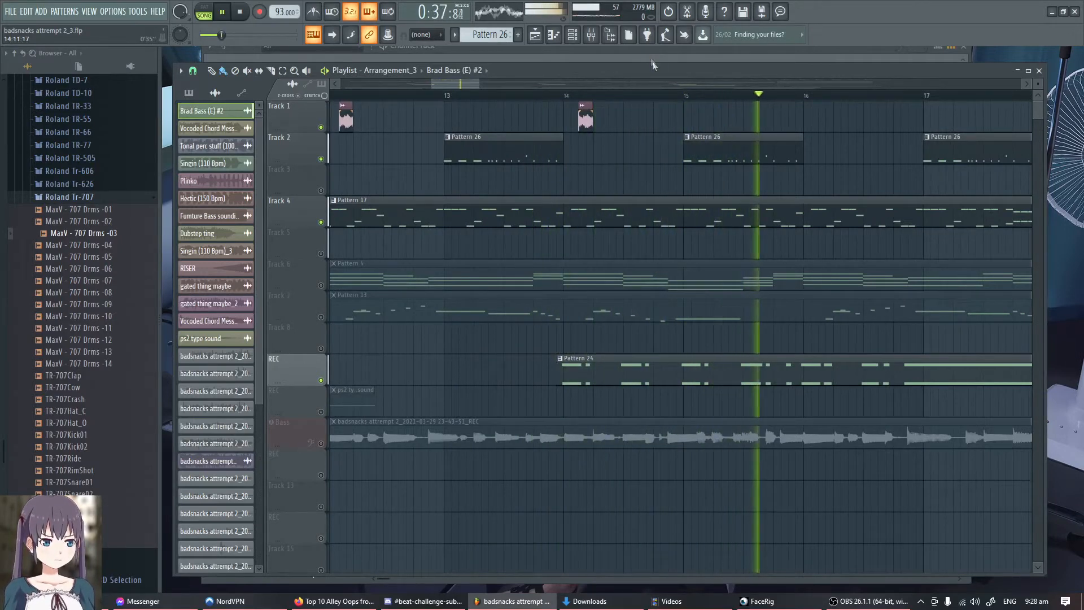
key("space")
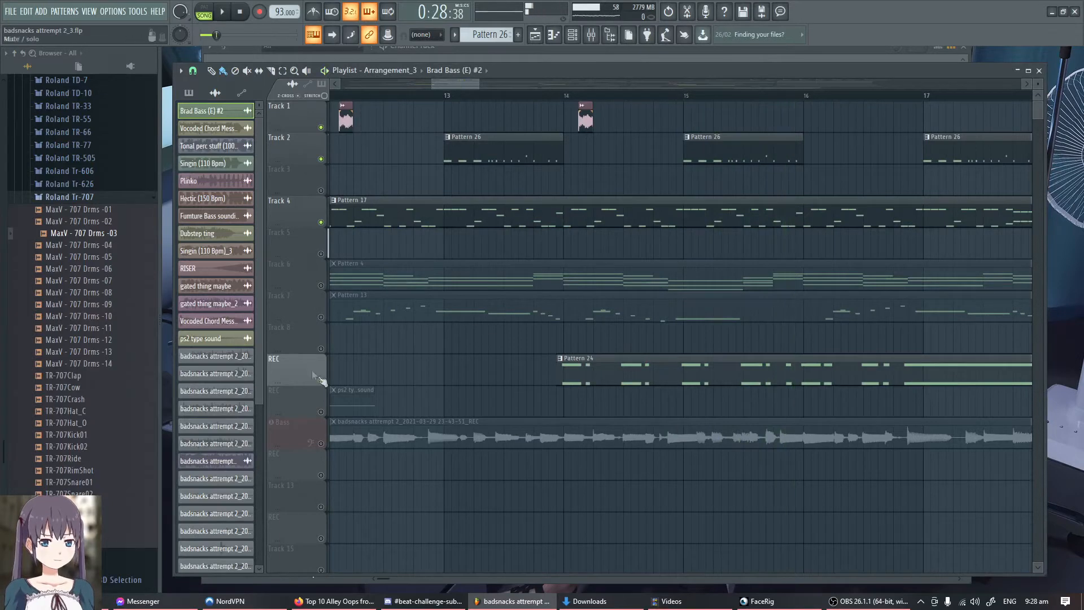
right_click(321, 380)
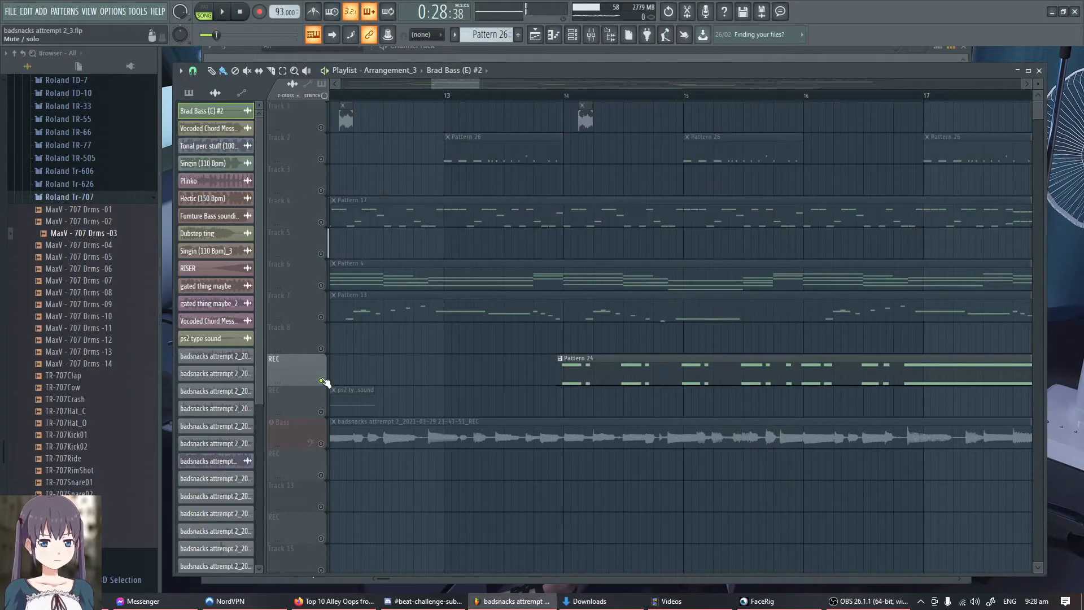
Step: Inspect the channel settings of gated thing maybe_2 #2 and Fumture Bass soundin chords (128 Bpm) in the channel rack
key("F6")
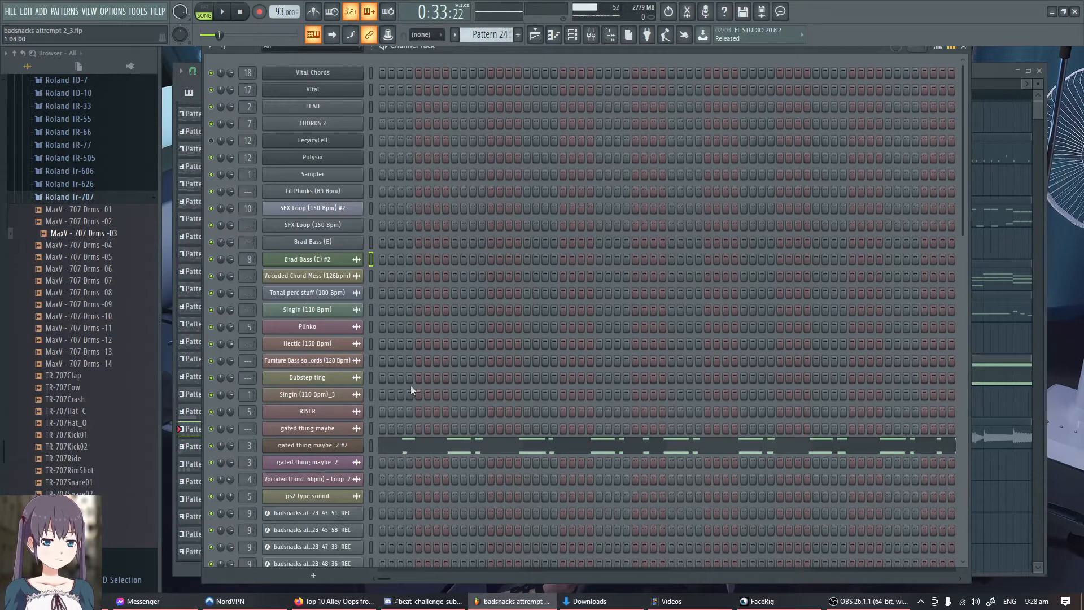
left_click(317, 448)
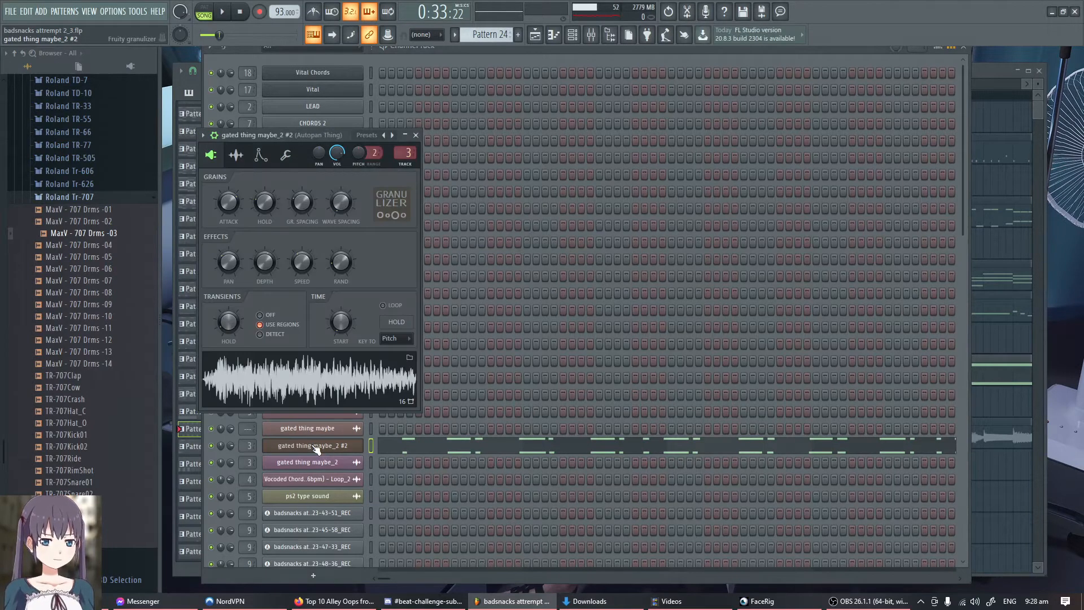
left_click(447, 61)
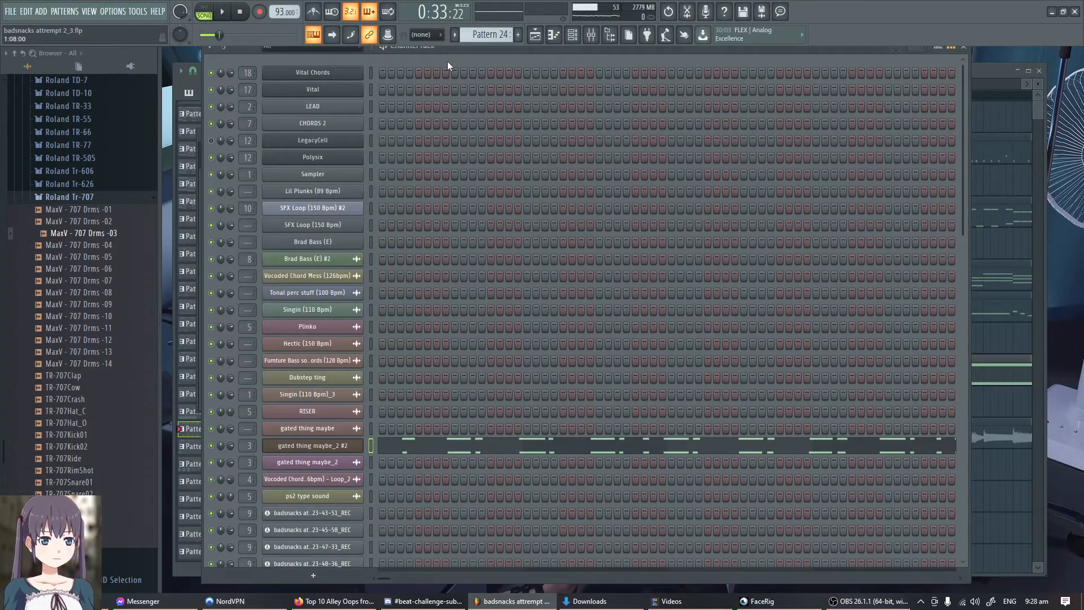
left_click(341, 361)
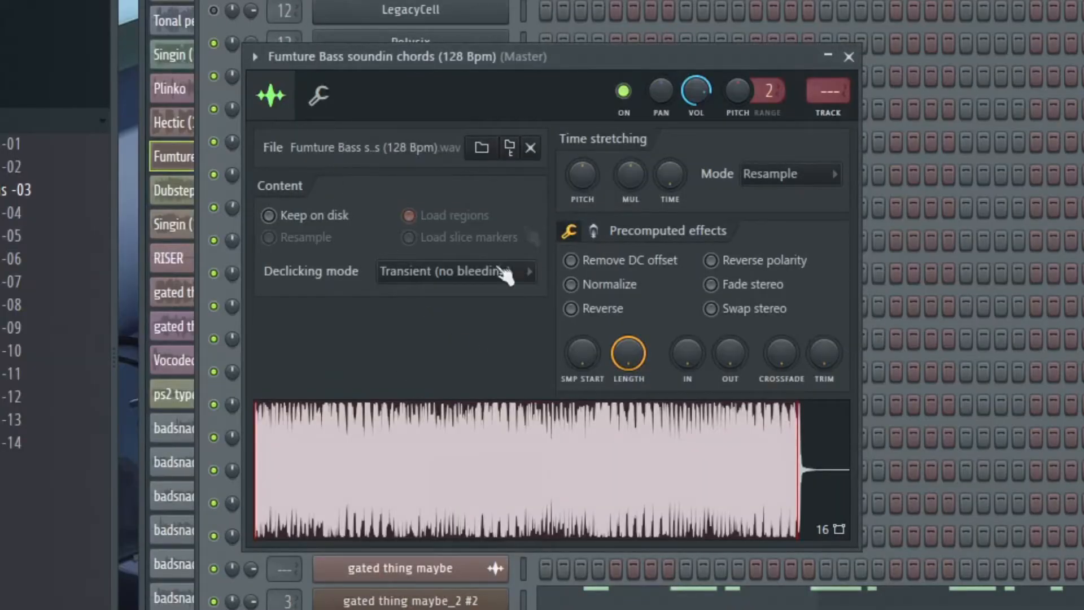
left_click(468, 55)
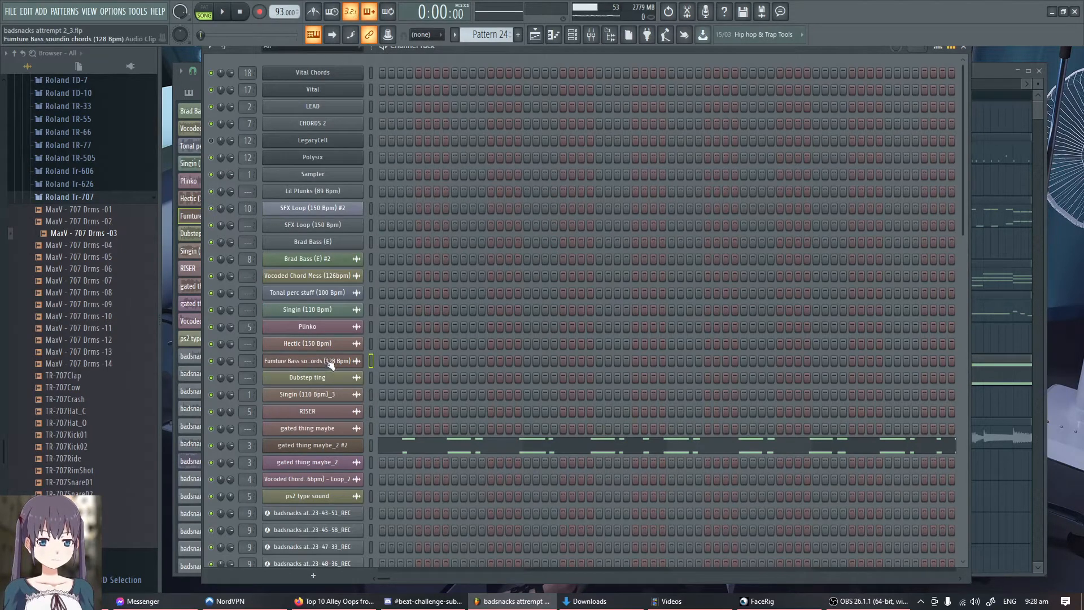
Step: Reopen the gated thing maybe_2 #2 channel settings and inspect Fruity PanOMatic and AmpliTube 4 on its Autopan Thing mixer track
left_click(333, 446)
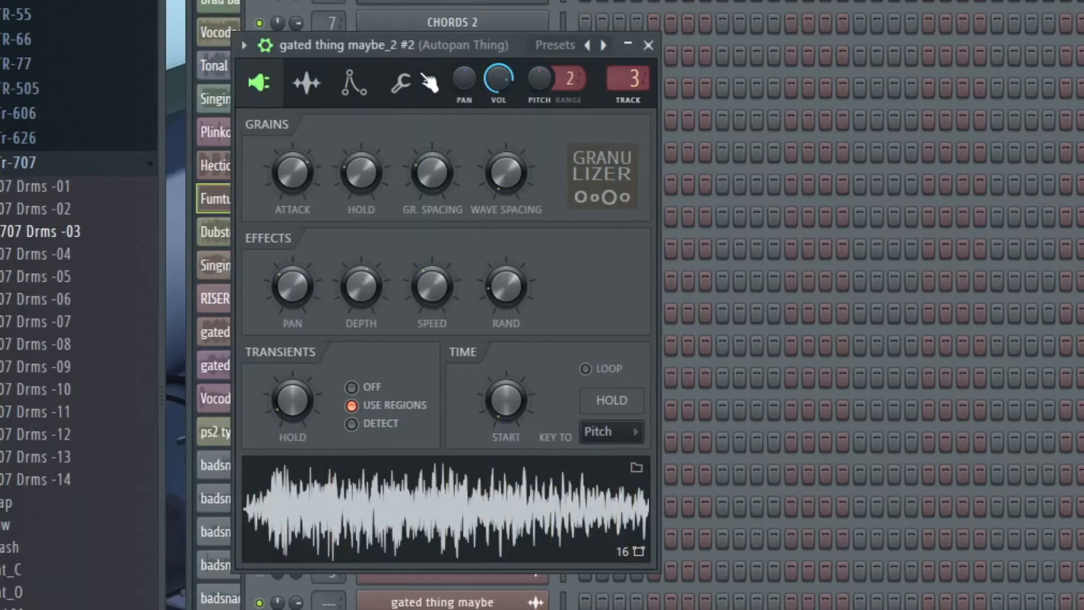
left_click(333, 445)
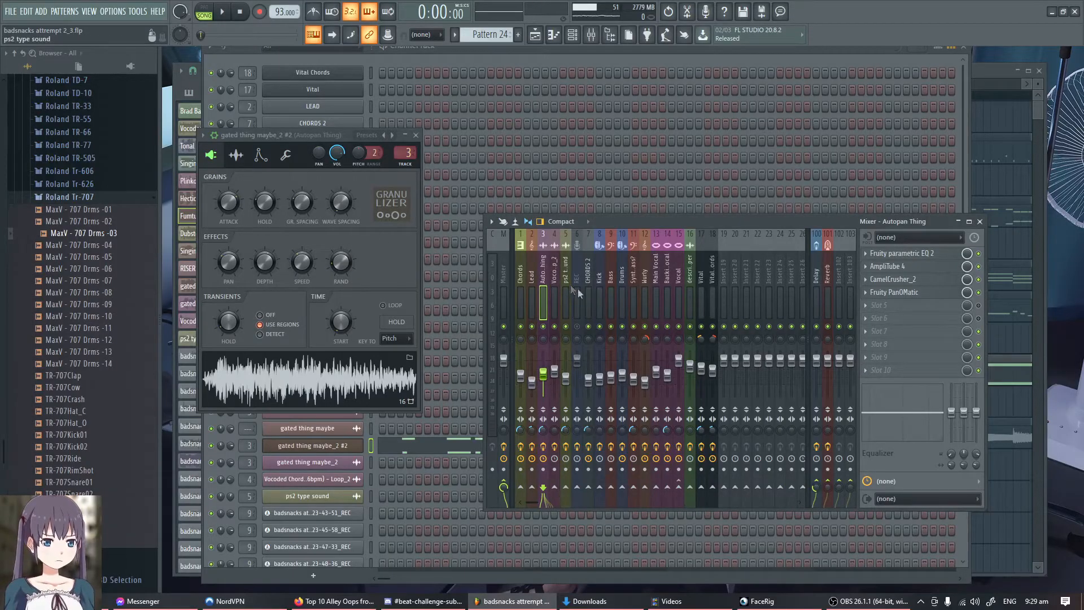
left_click(922, 297)
left_click(922, 297)
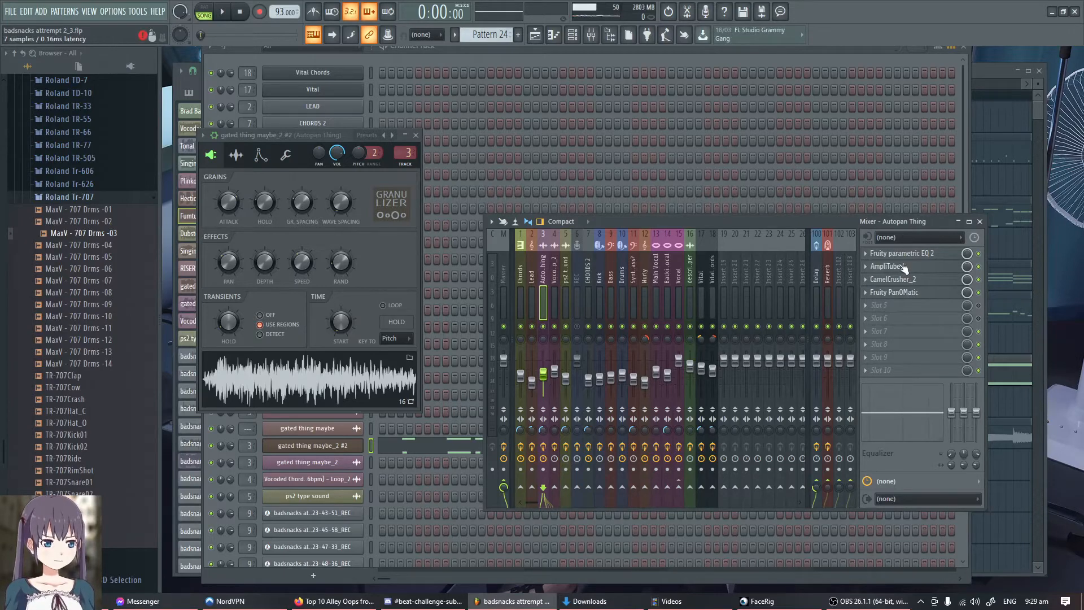
left_click(913, 272)
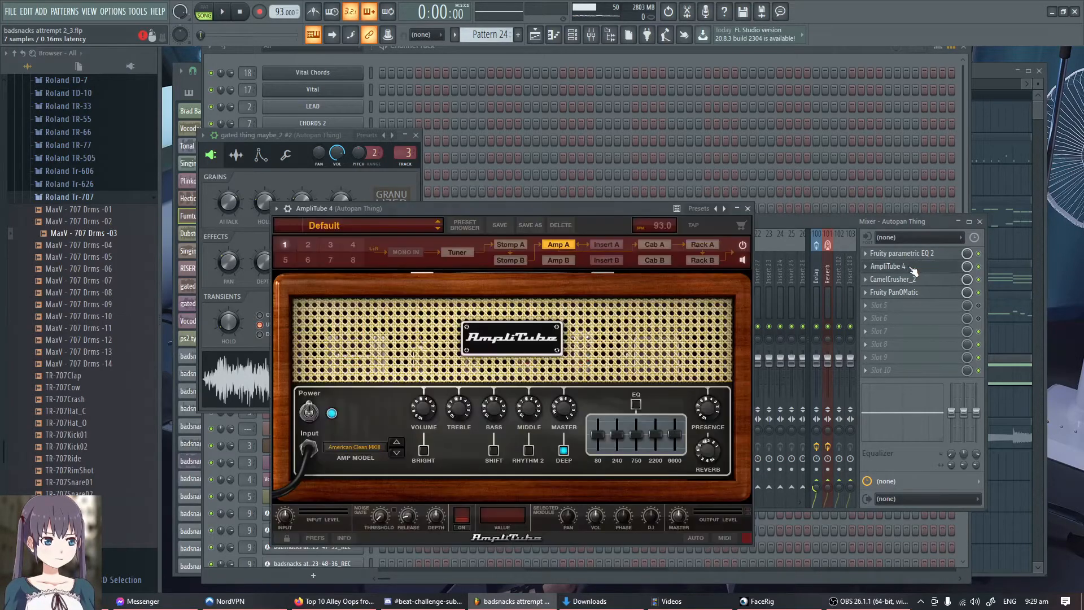
left_click_drag(526, 212, 566, 143)
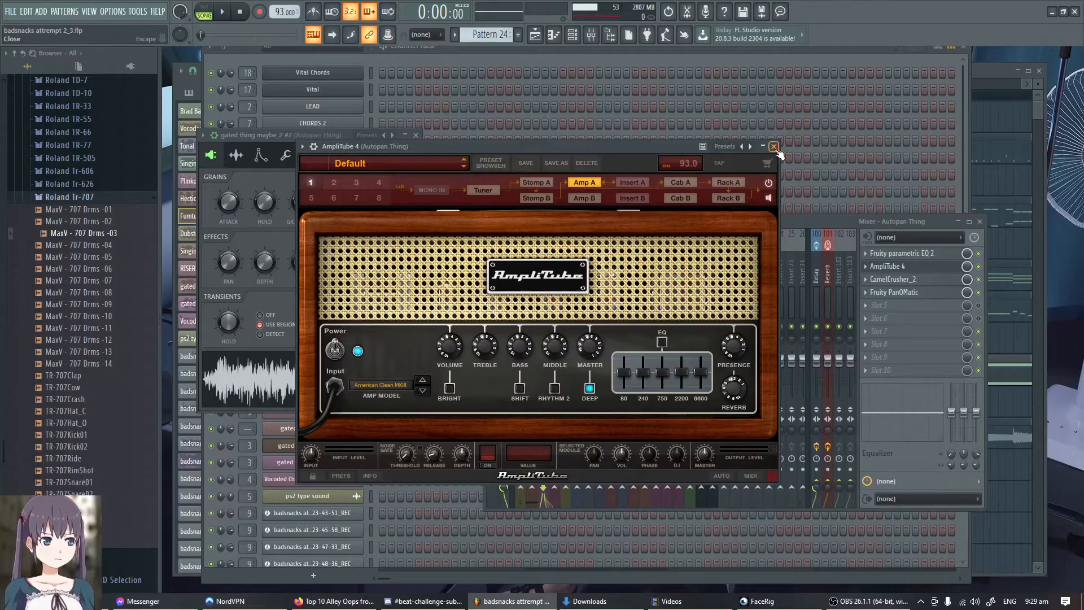
left_click(898, 57)
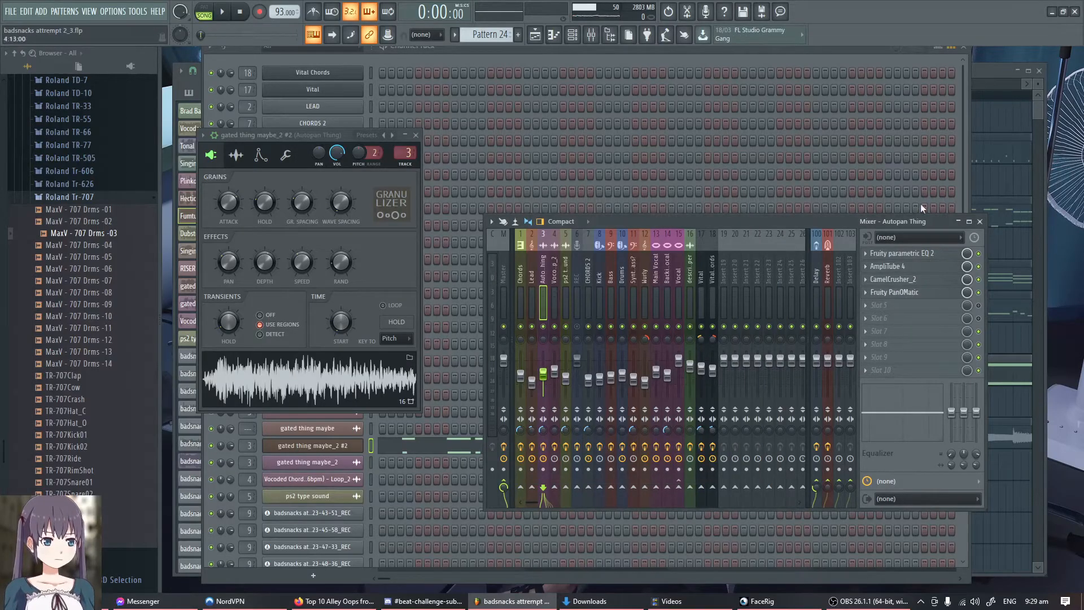
Step: Return to the playlist and play the soloed Pattern 24 from just before bar 14
left_click(1038, 111)
left_click(558, 96)
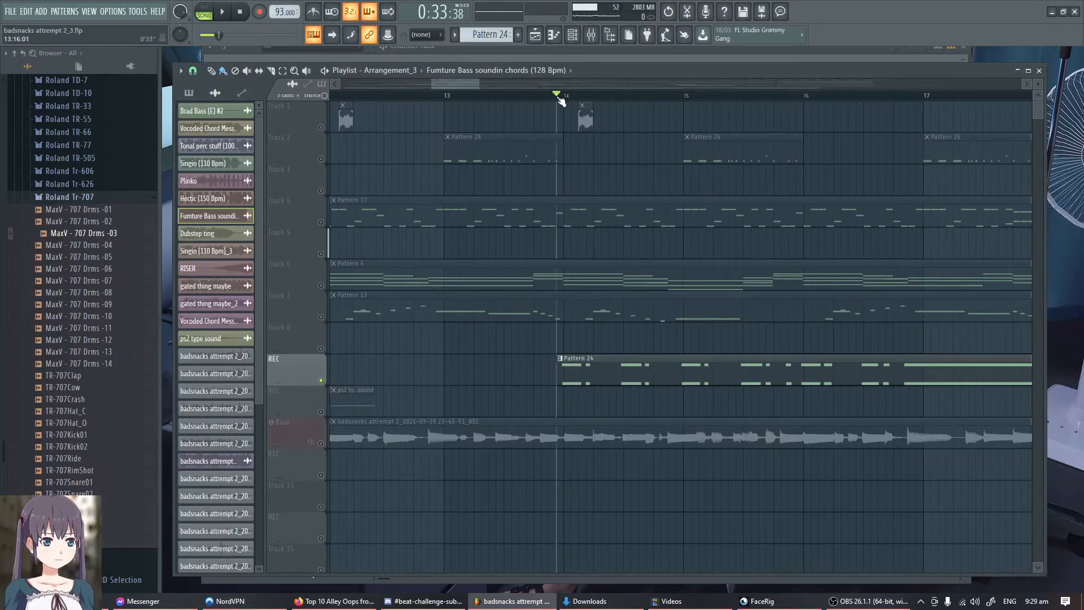
key("space")
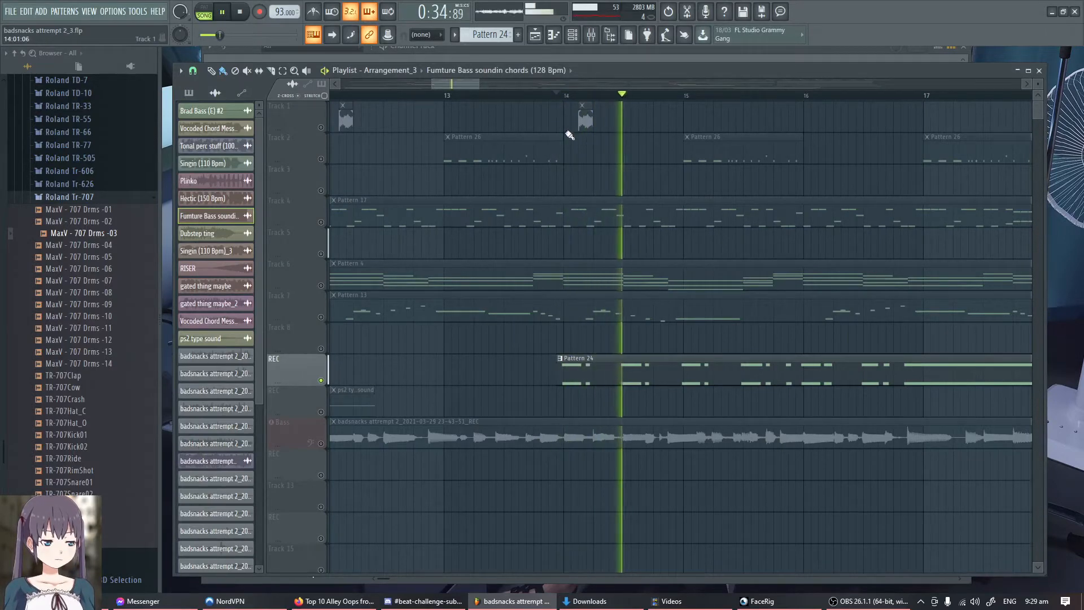
key("space")
Step: Find the RISER clip before bar 10 in the playlist, solo Track 8, and play the riser alone
scroll(579, 268, "down", 6)
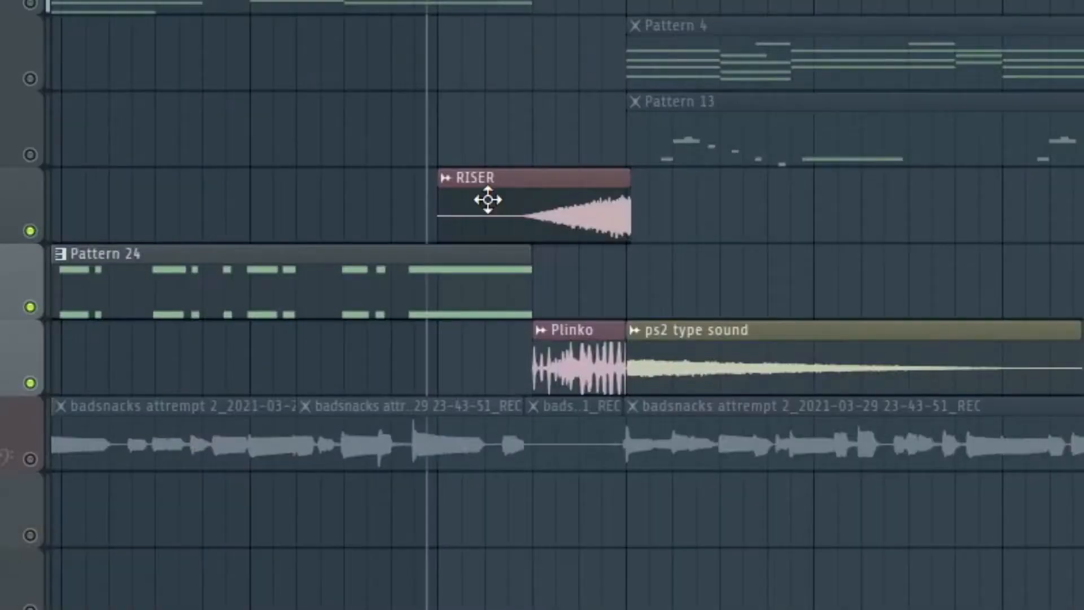
scroll(488, 200, "down", 1)
scroll(517, 215, "up", 4)
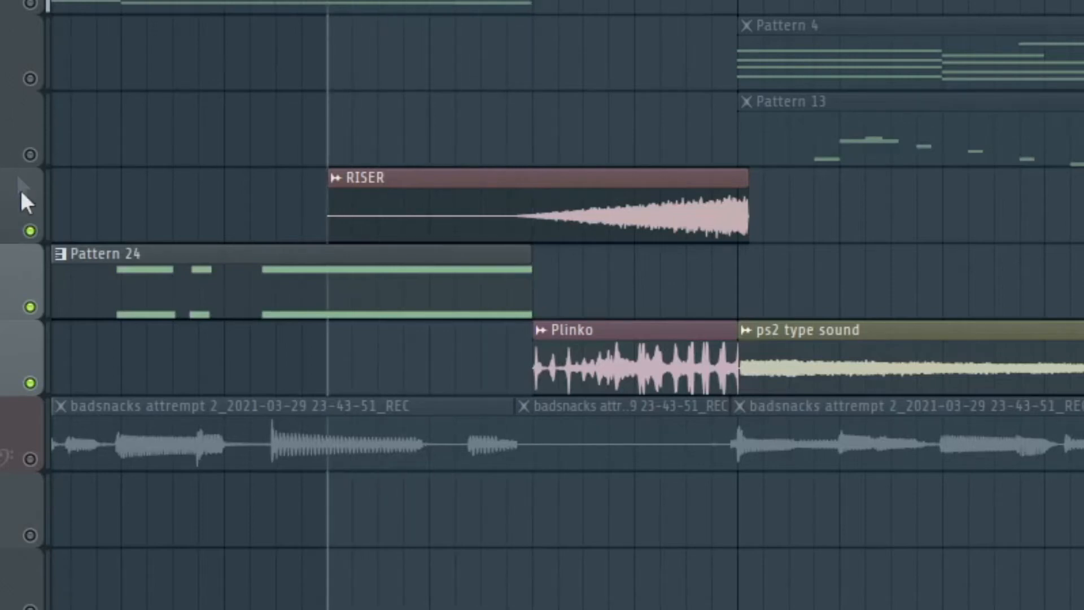
left_click(30, 230, "ctrl")
key("space")
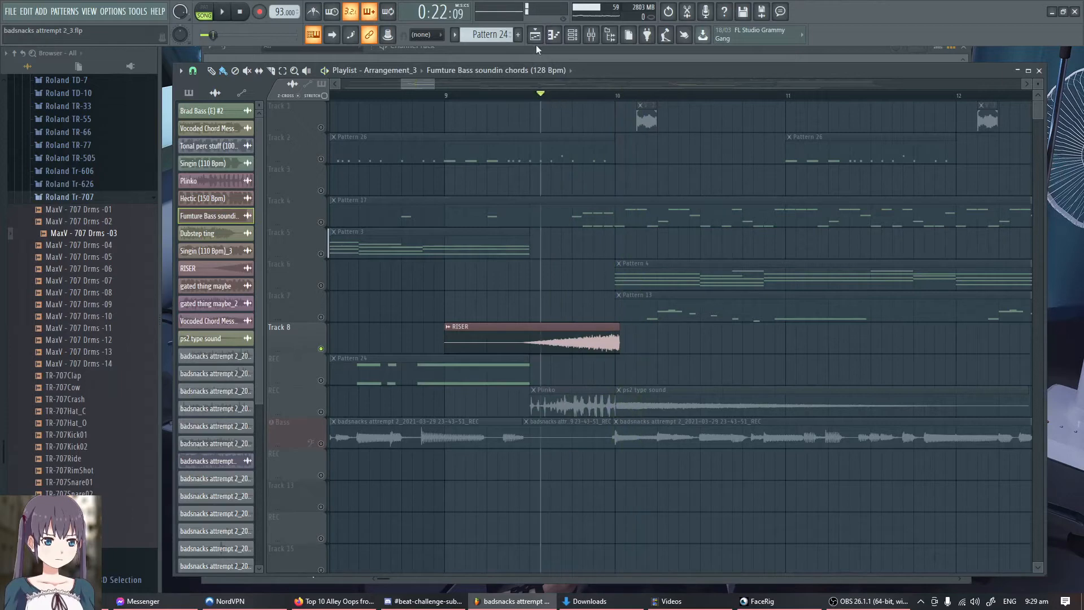
Step: Inspect the RISER channel's sample settings from the channel rack and close them
left_click(550, 51)
key("space")
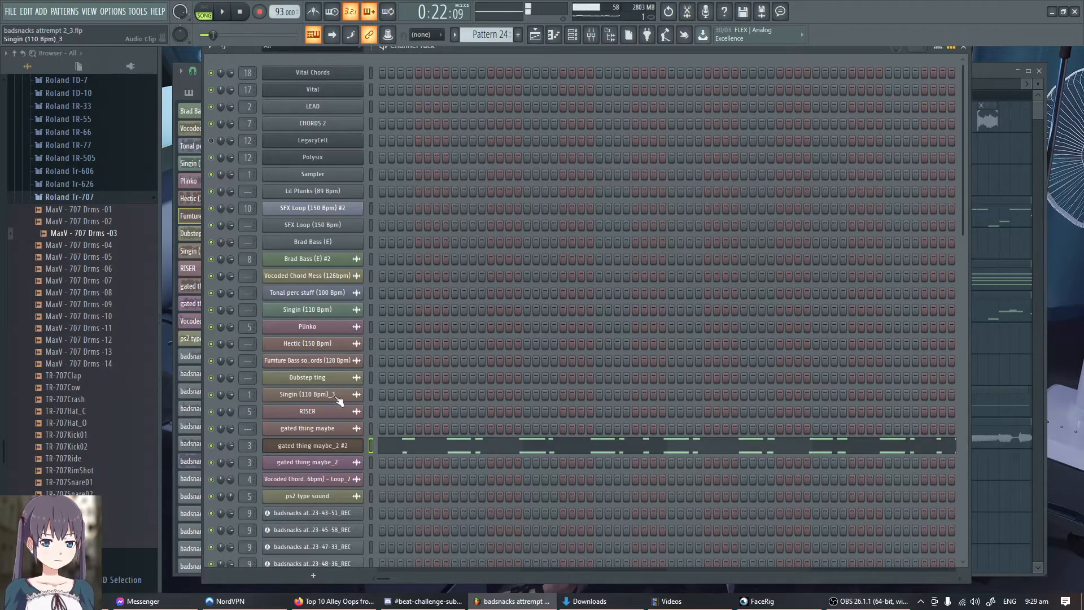
left_click(327, 412)
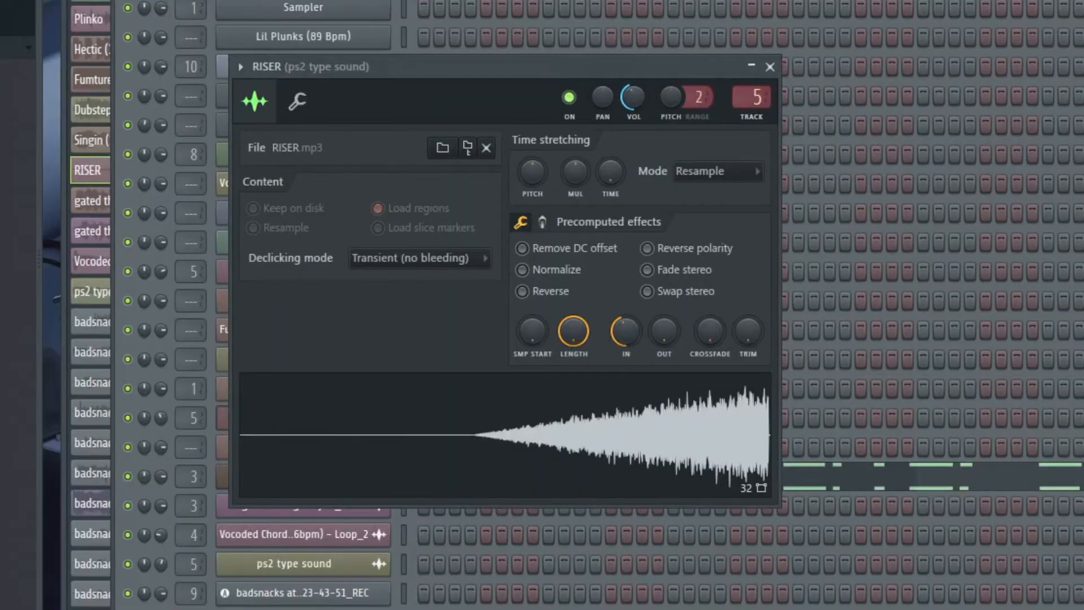
left_click(498, 52)
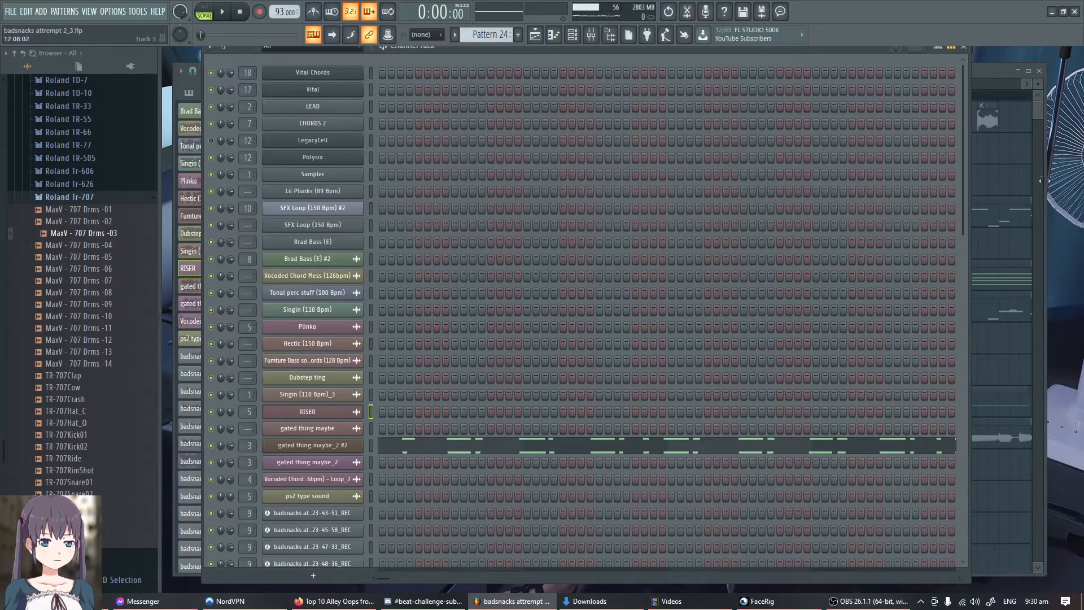
Step: Return to the playlist, move the playhead beside the RISER clip, and play the soloed riser
left_click(1041, 113)
mouse_move(614, 97)
left_mouse_down()
mouse_move(605, 112)
mouse_move(544, 113)
mouse_move(615, 114)
left_mouse_up()
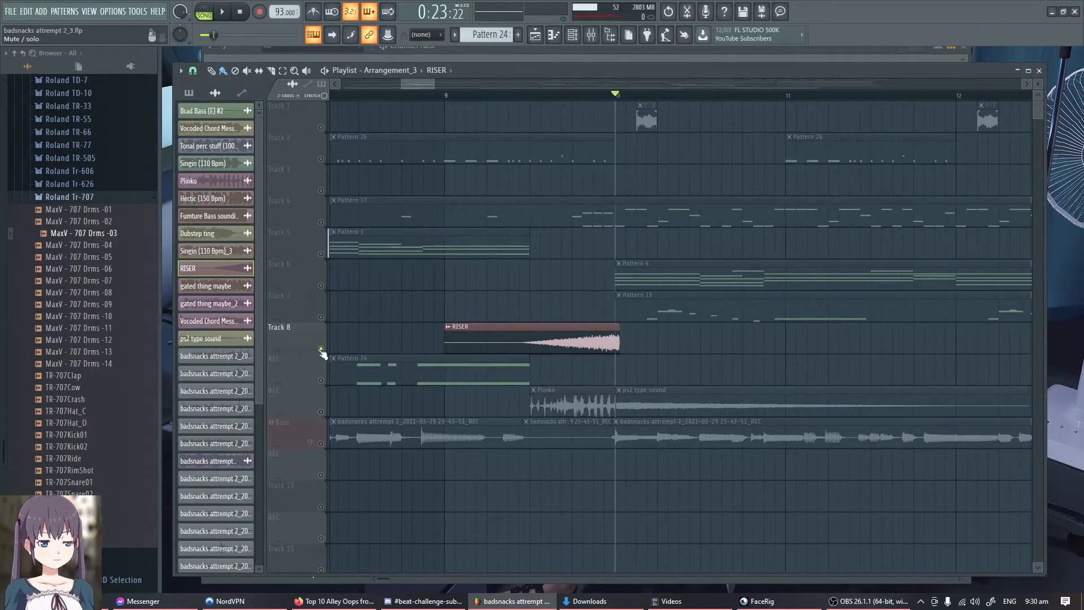
key("space")
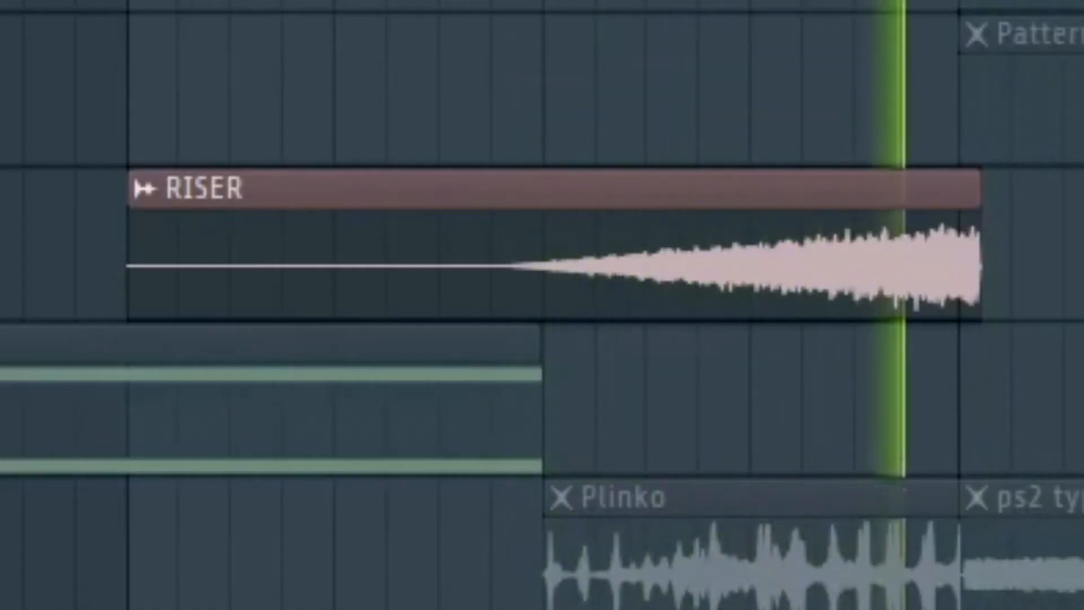
Step: Solo the REC track holding the Plinko and ps2 type sound clips and play it from the middle of bar 9
left_click(322, 413)
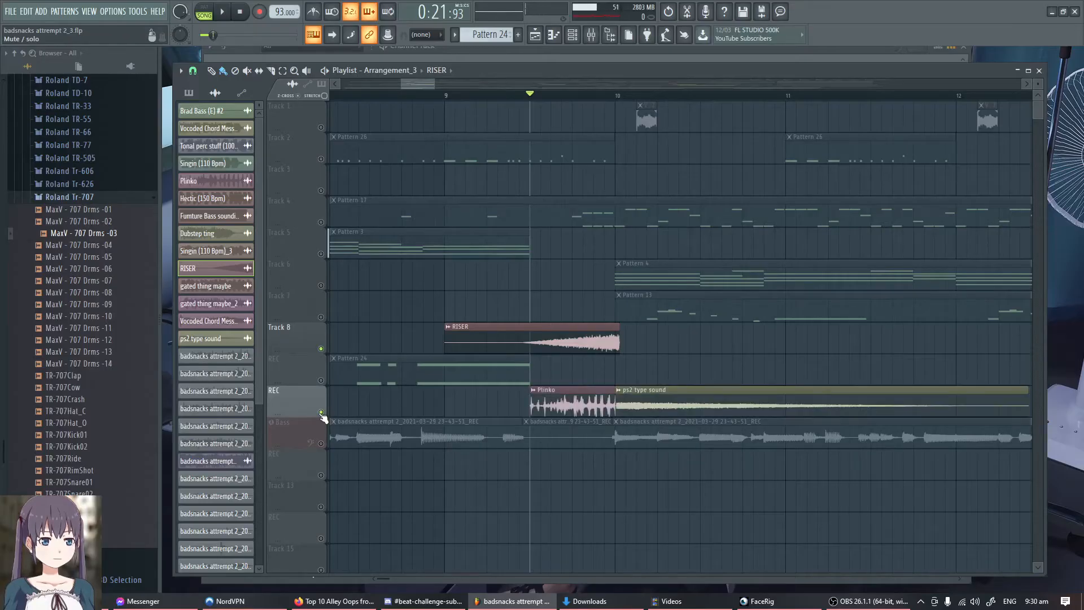
right_click(321, 413)
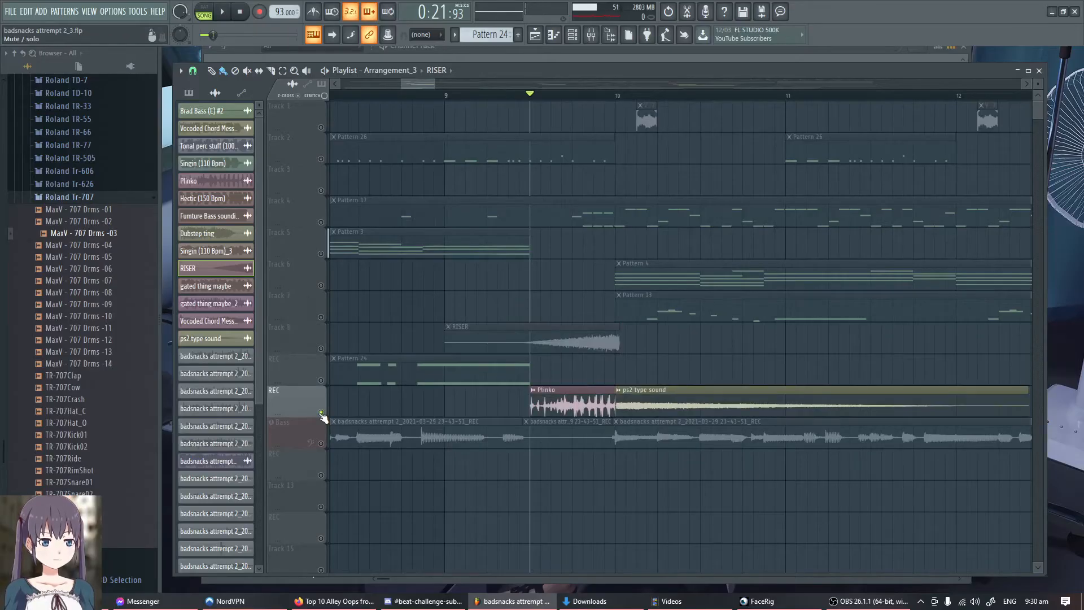
key("space")
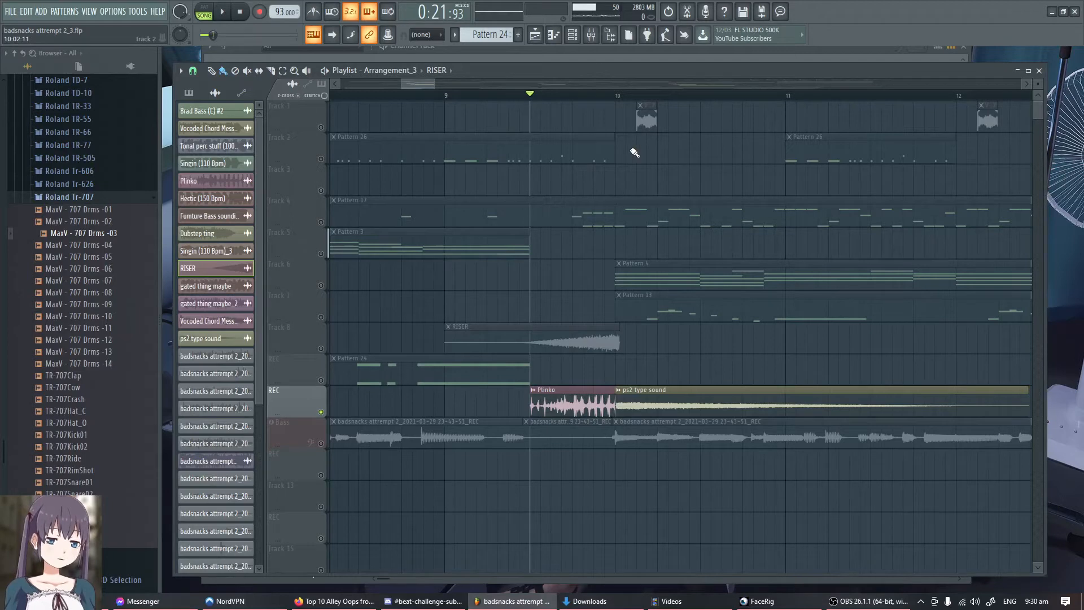
Step: Set the playhead at bar 10 and play the ps2 type sound clip on the soloed REC track
scroll(605, 214, "up", 3)
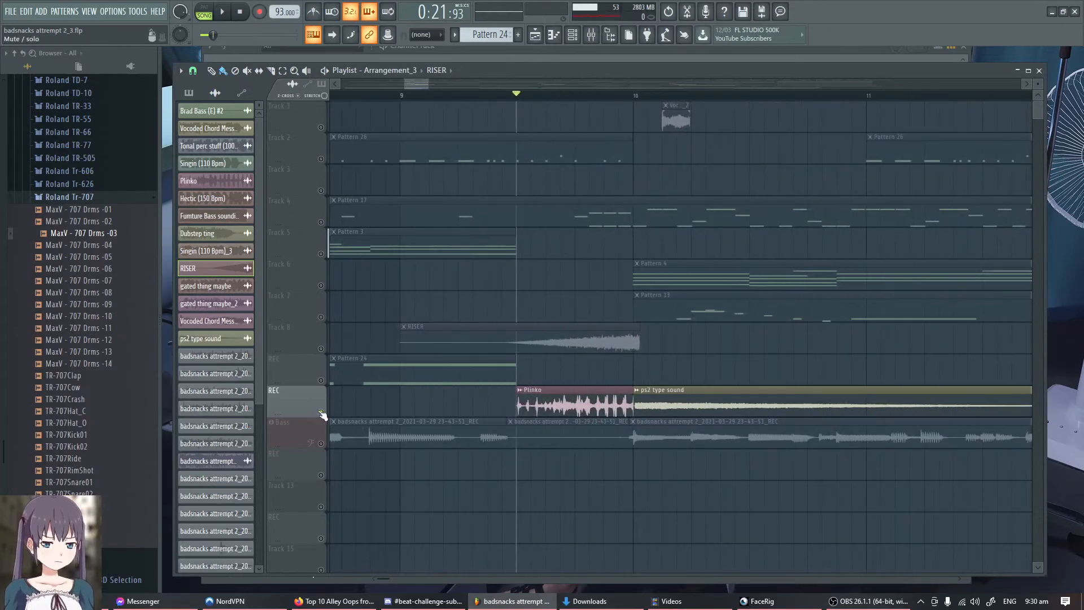
right_click(322, 412)
right_click(321, 412)
left_click(634, 96)
scroll(423, 86, "down", 2)
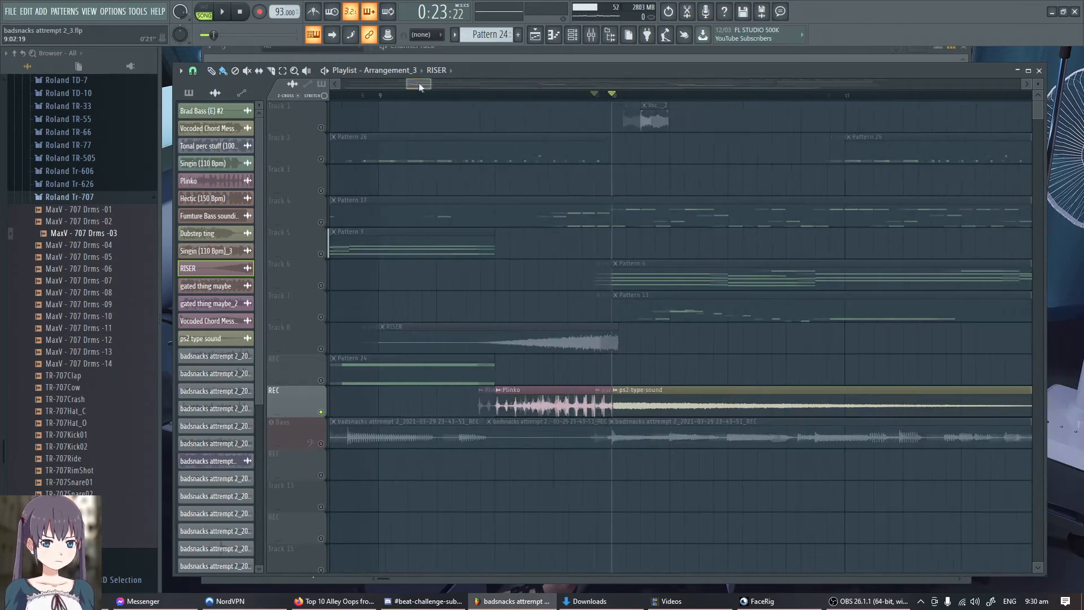
scroll(558, 303, "down", 3)
scroll(519, 362, "up", 2)
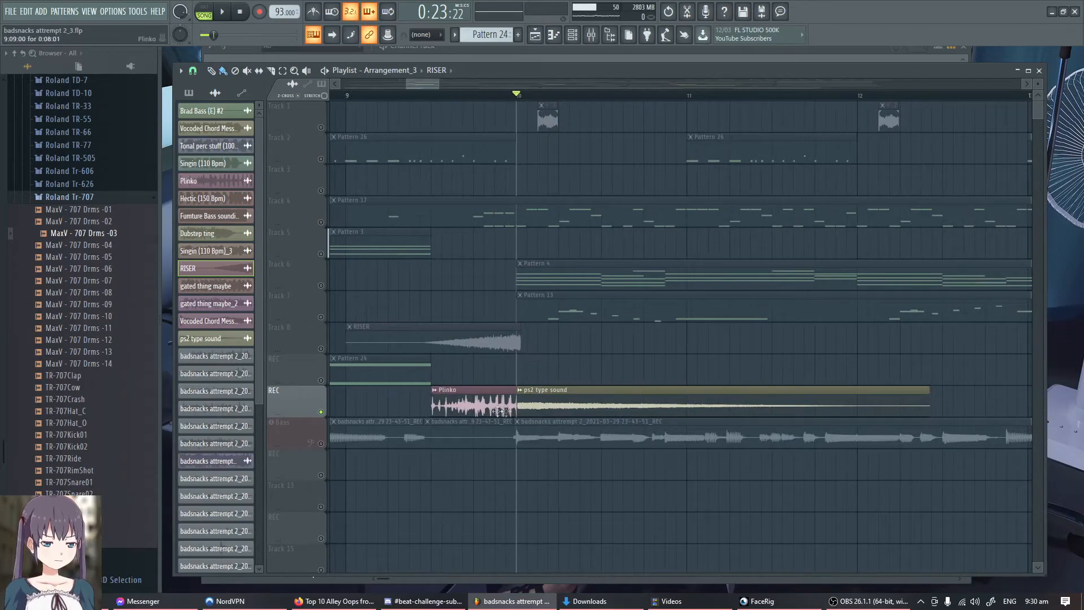
key("space")
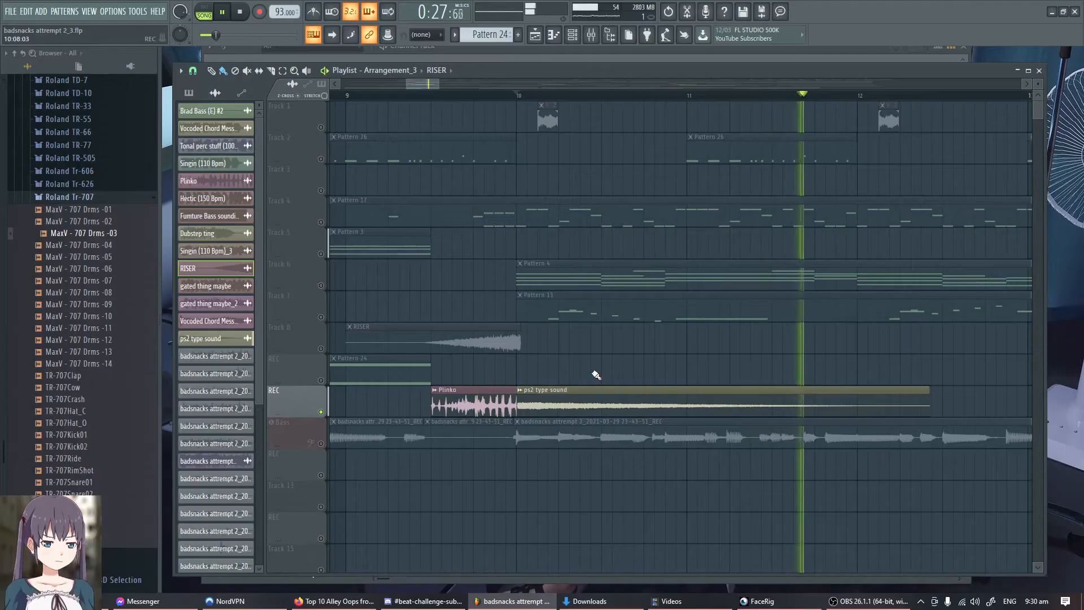
Step: Move the playlist window aside, solo Track 5, and play Pattern 3 from bar 2
scroll(516, 375, "down", 3)
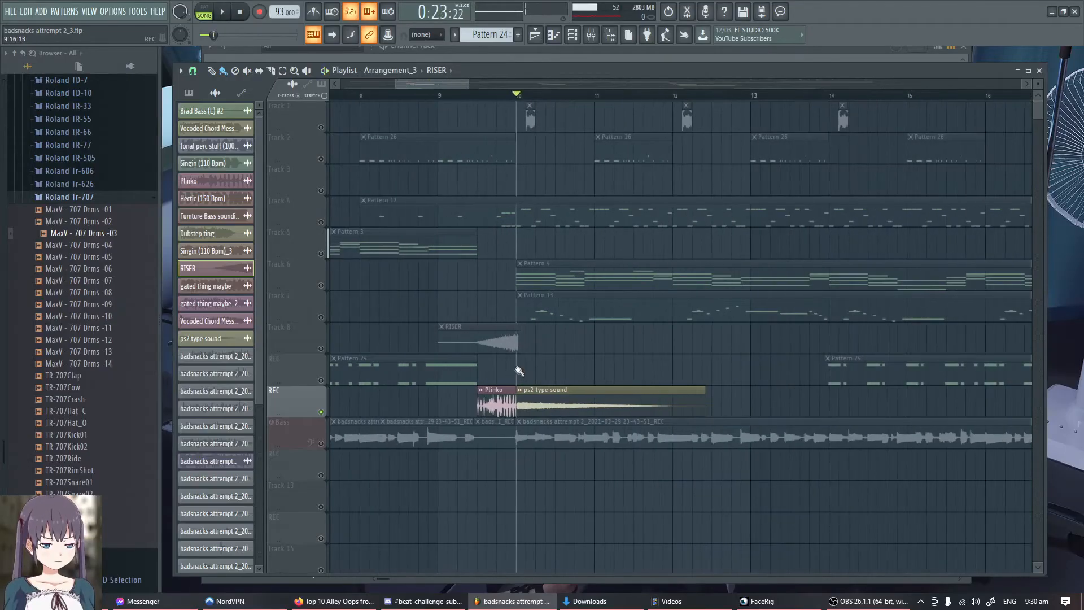
left_click_drag(537, 67, 502, 100)
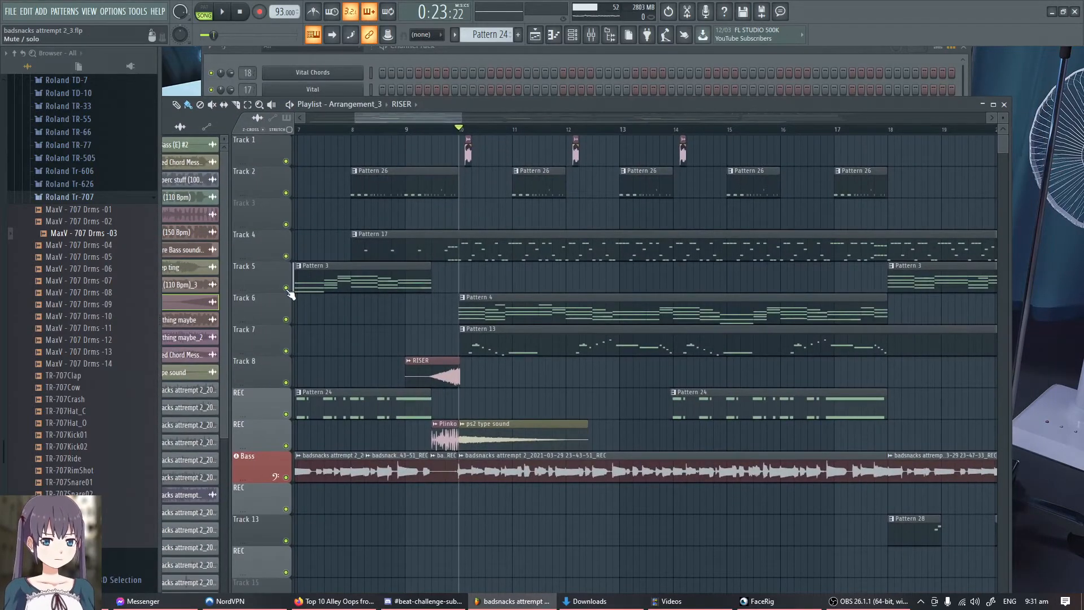
right_click(287, 289)
left_click_drag(365, 116, 302, 121)
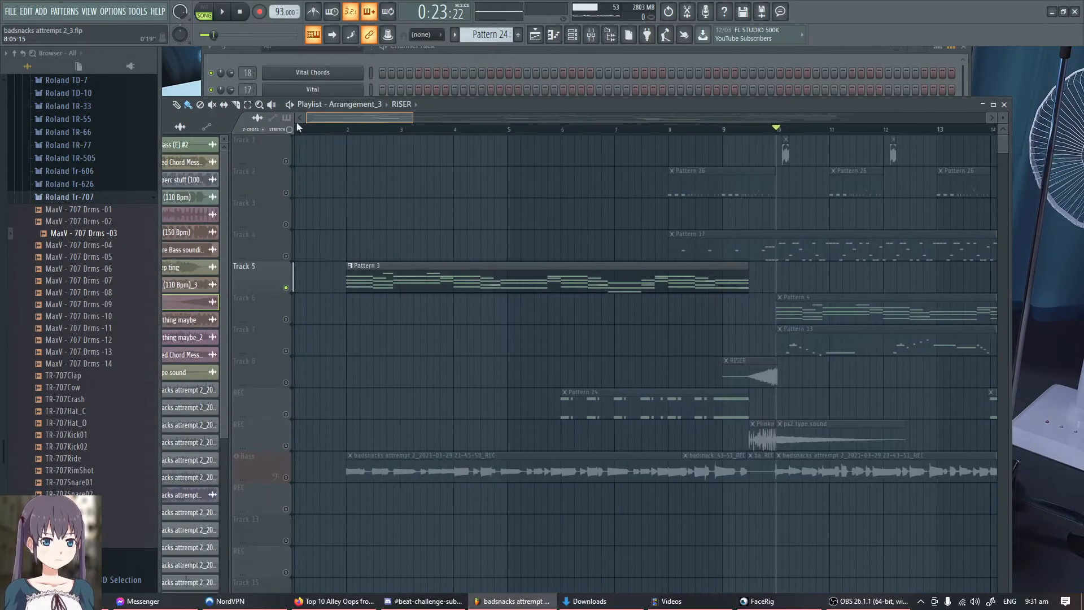
left_click(349, 131)
key("space")
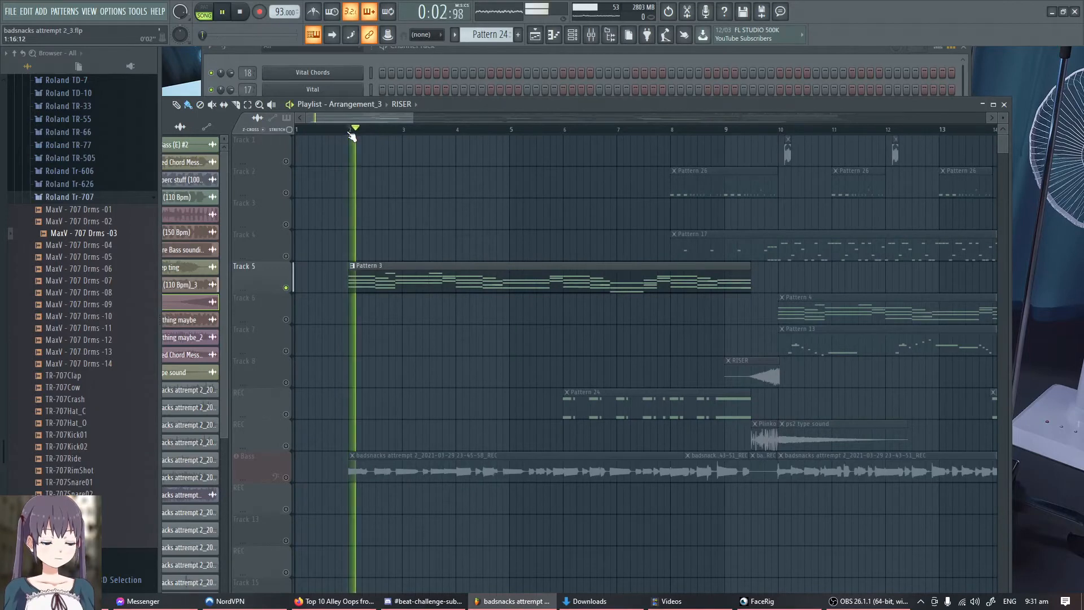
key("space")
Step: Play the soloed chords with the channel rack in view and open the Singin (110 Bpm)_3 channel's sample settings
left_click(475, 57)
key("space")
key("space")
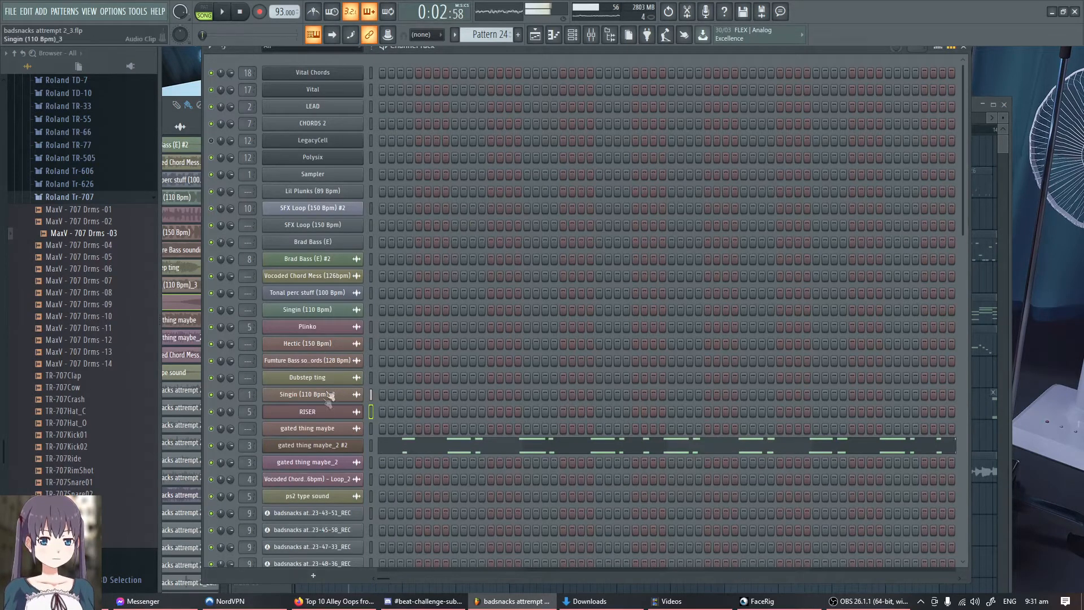
left_click(319, 395)
left_click(276, 216)
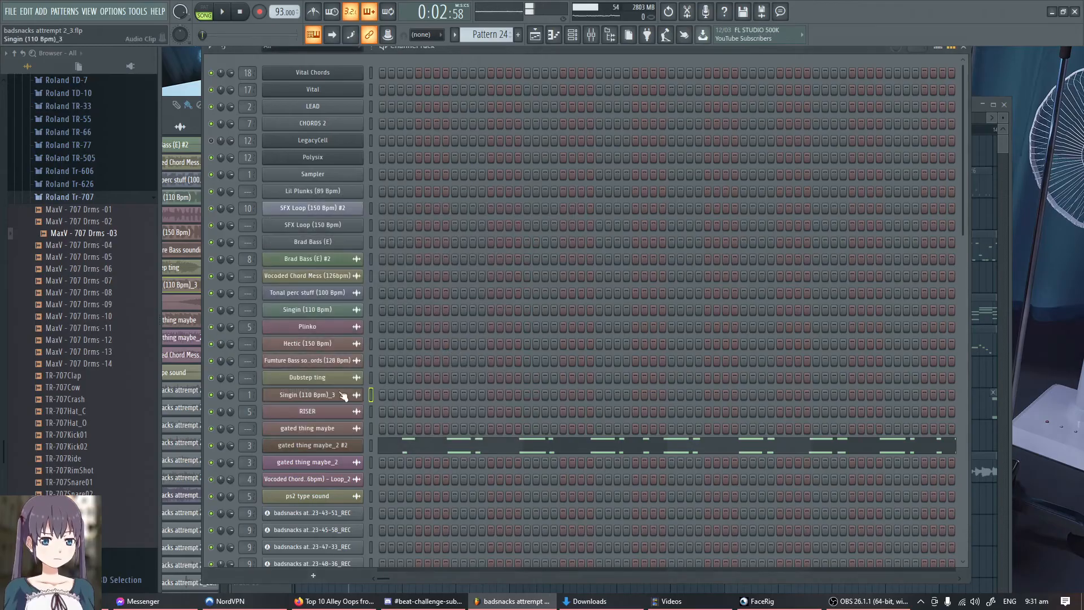
Step: Reopen the Singin (110 Bpm)_3 channel, check its sample and instrument settings, and clear the stray step on Vital Chords
left_click(342, 396)
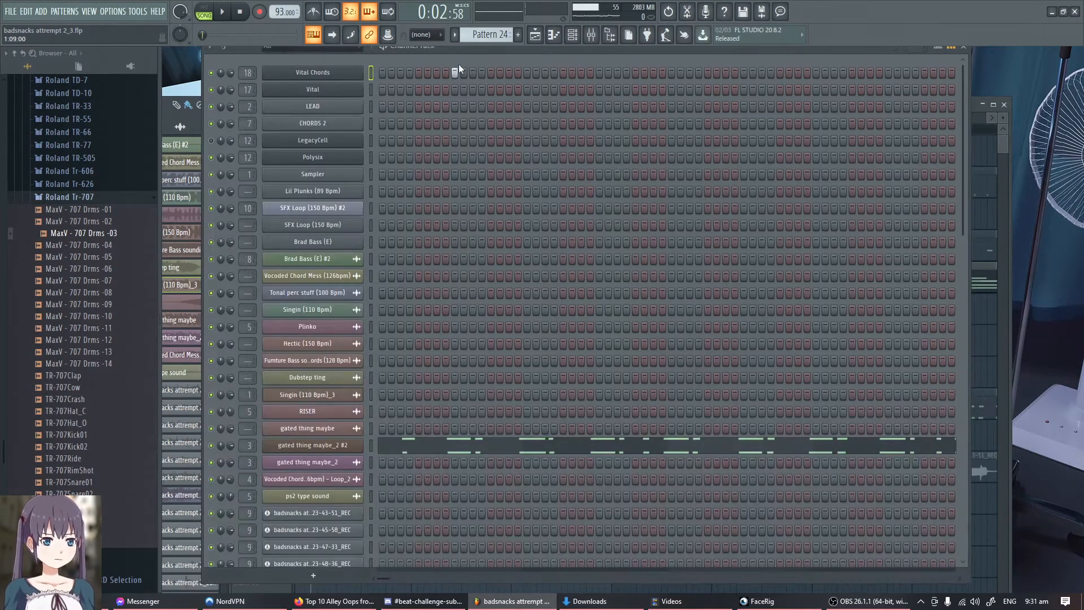
left_click(339, 396)
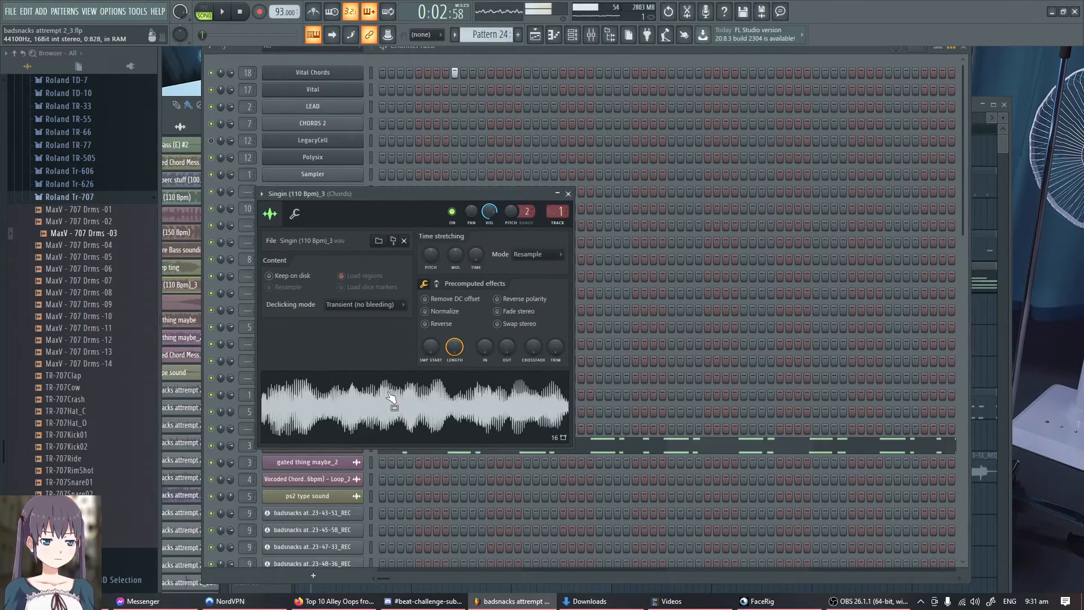
left_click(296, 214)
left_click(271, 214)
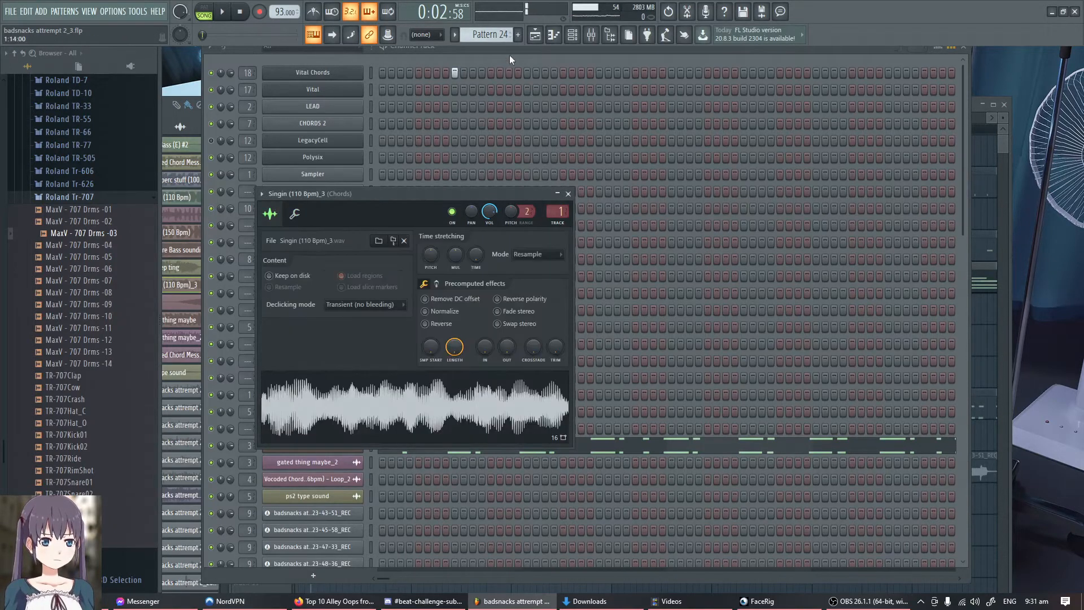
right_click(455, 73)
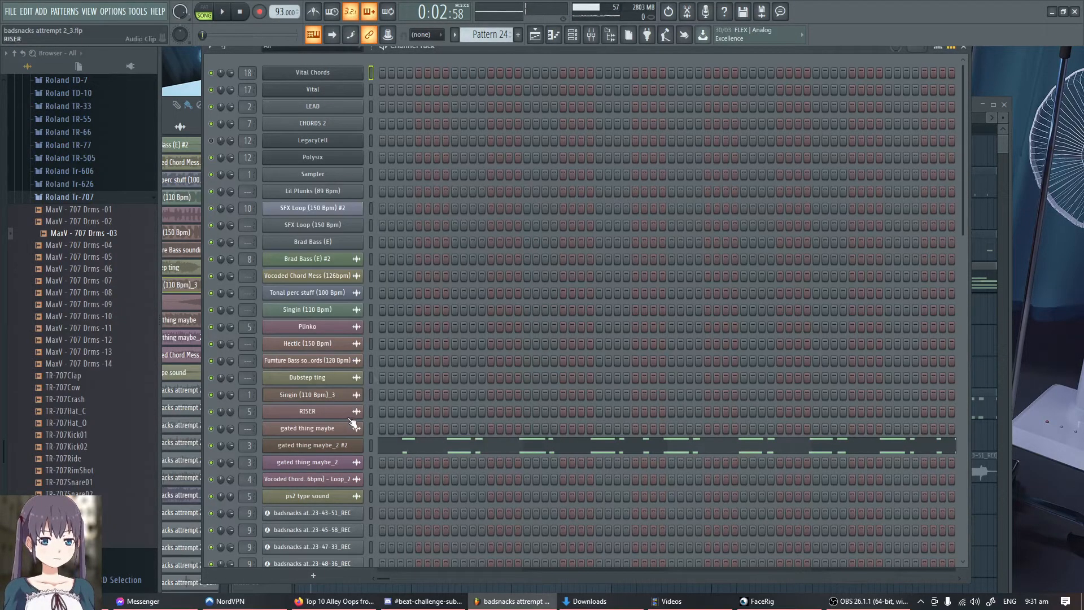
Step: Play the chords and open Fruity parametric EQ 2 on the Chords mixer track to examine its curve
key("space")
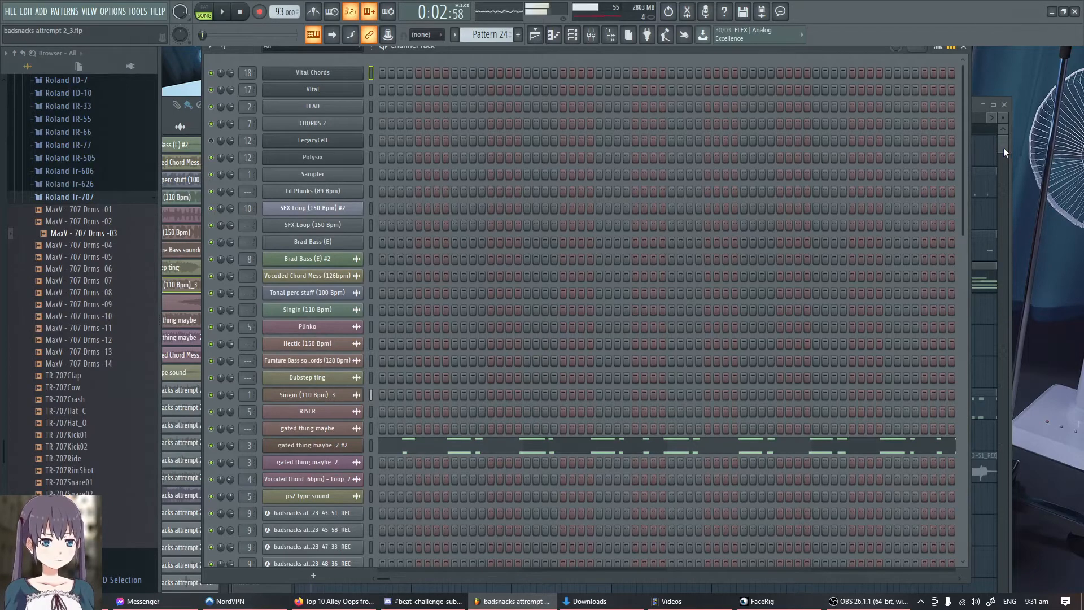
left_click(1004, 147)
key("F9")
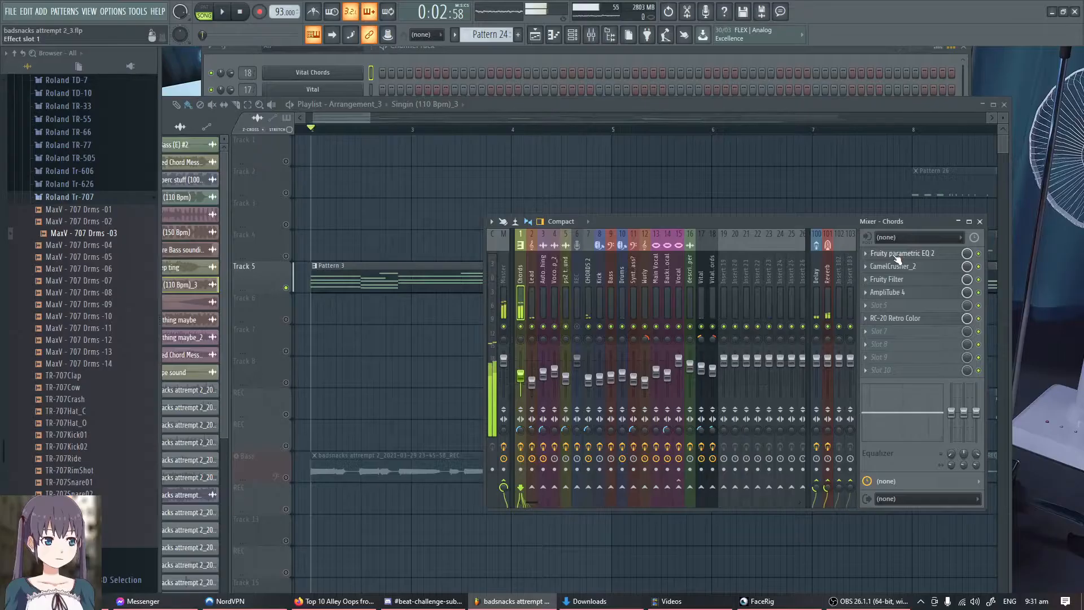
left_click(899, 253)
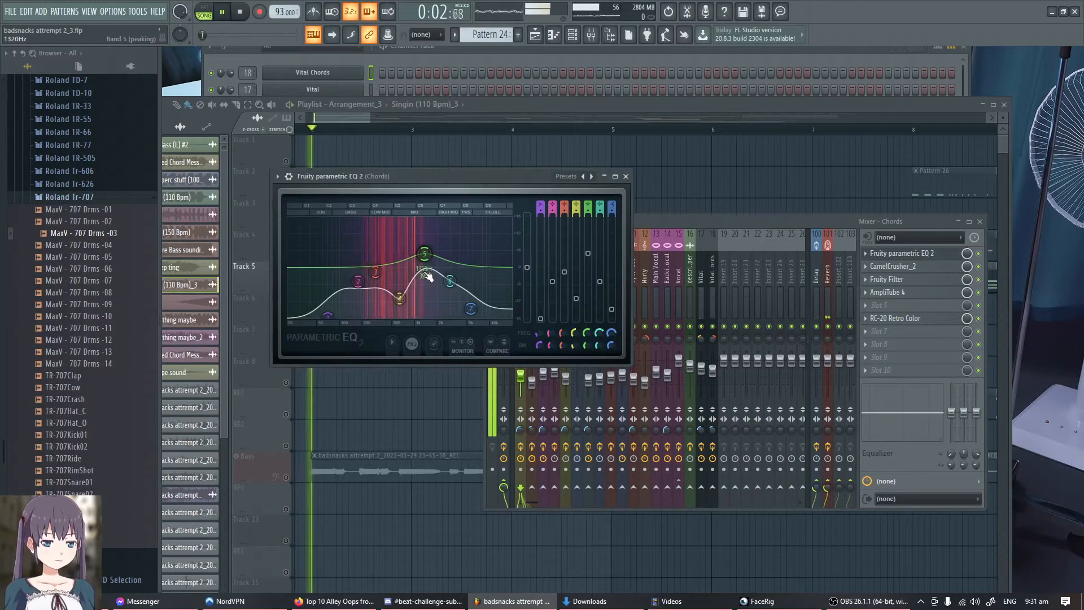
key("space")
Step: Bypass Fruity parametric EQ 2 on the Chords track, listen to the chords without it, and re-enable it
left_click(979, 254)
key("space")
key("space")
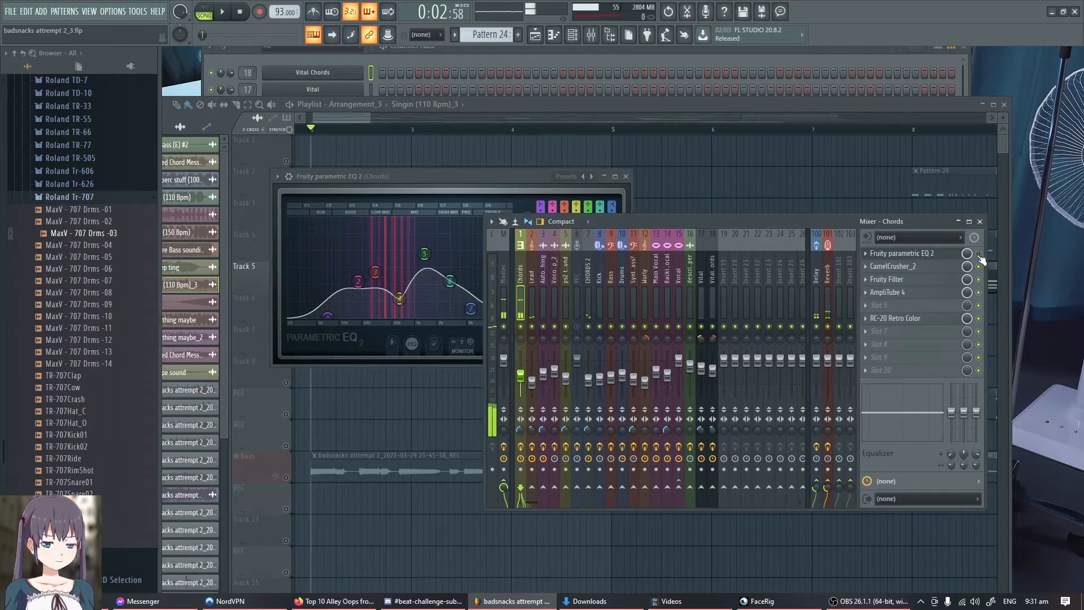
left_click(467, 193)
left_click(980, 254)
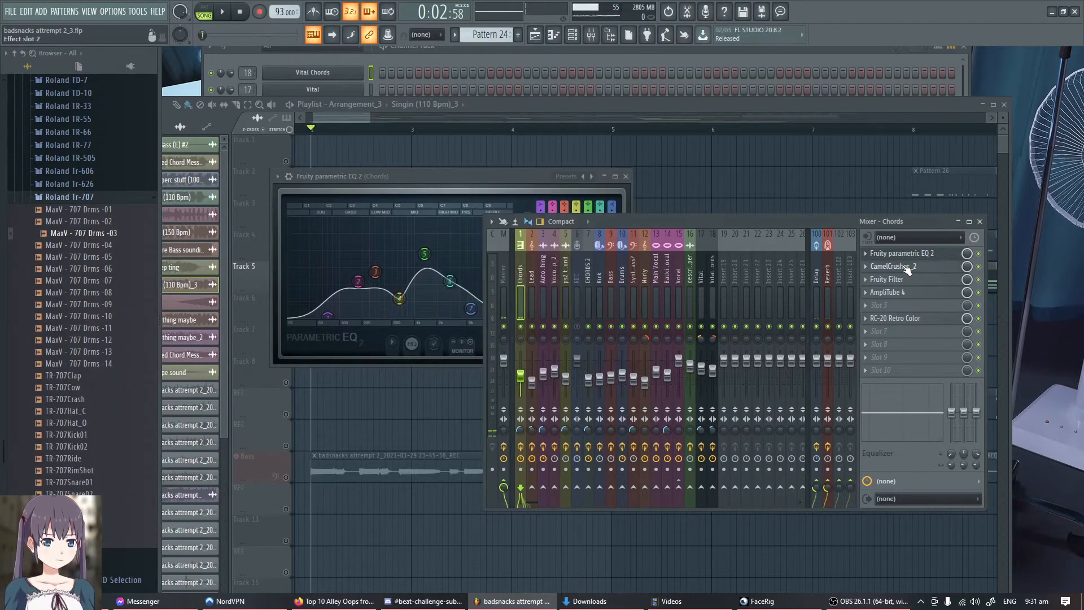
Step: Inspect Fruity Filter, AmpliTube 4 and RC-20 Retro Color on the Chords mixer track
left_click(915, 282)
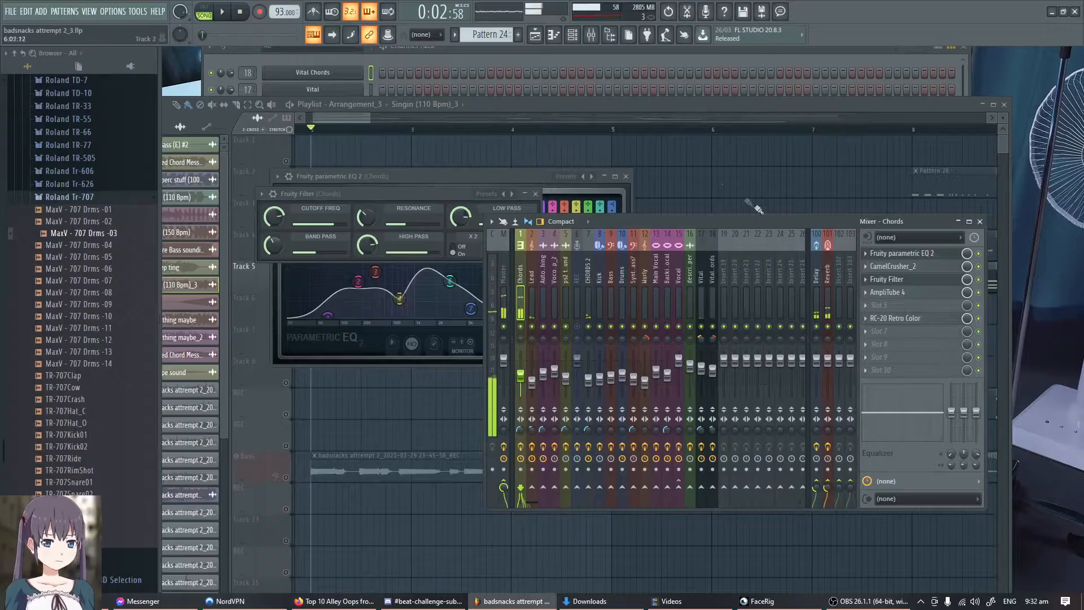
left_click(906, 293)
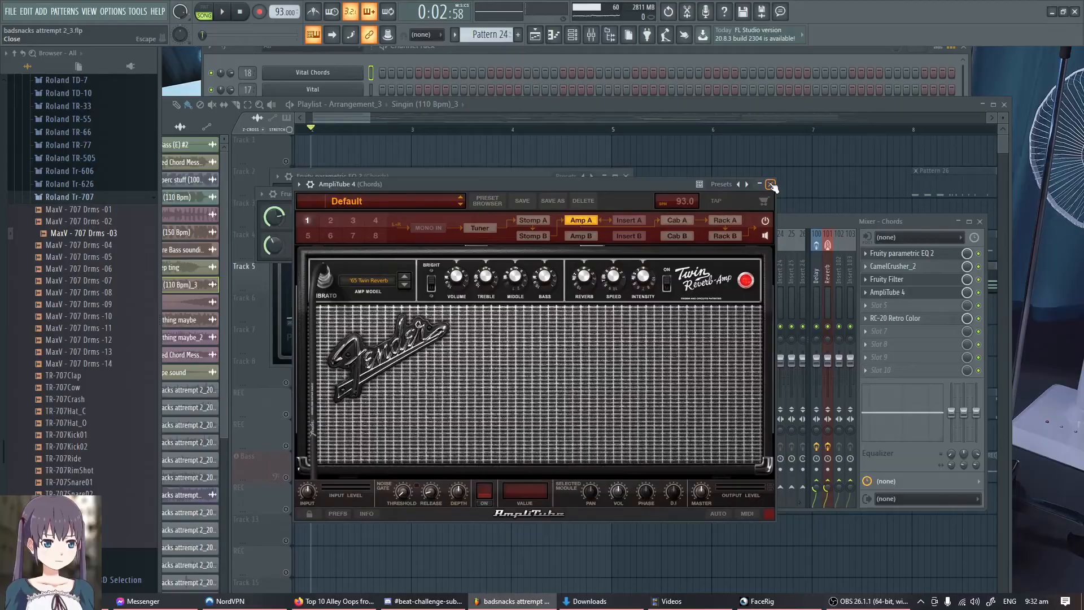
left_click(911, 64)
left_click(902, 318)
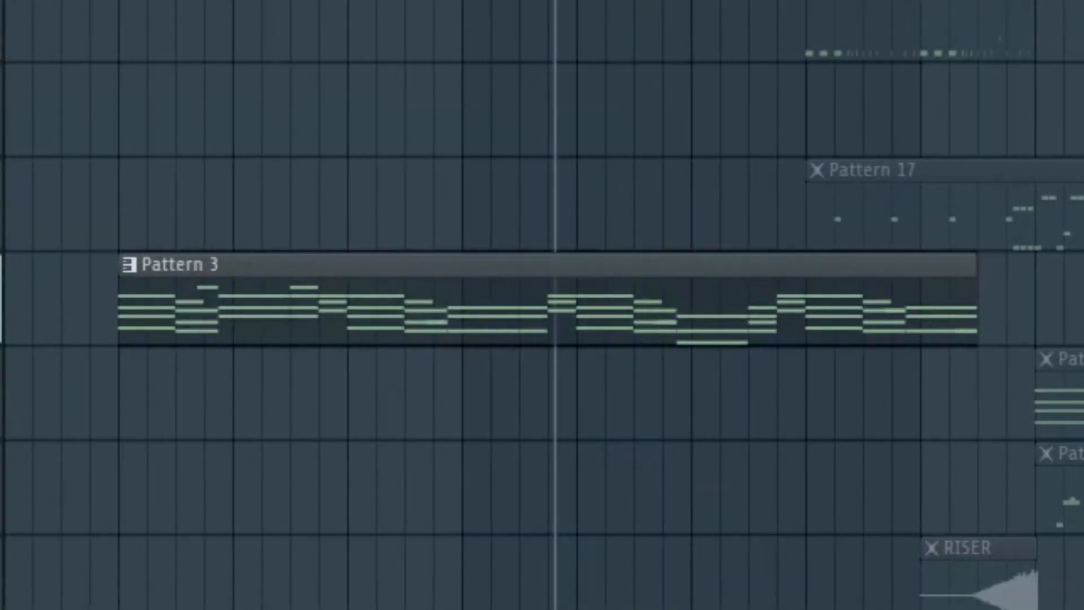
Step: Play the soloed Pattern 3 chords from bar 2 through the full effect chain
key("space")
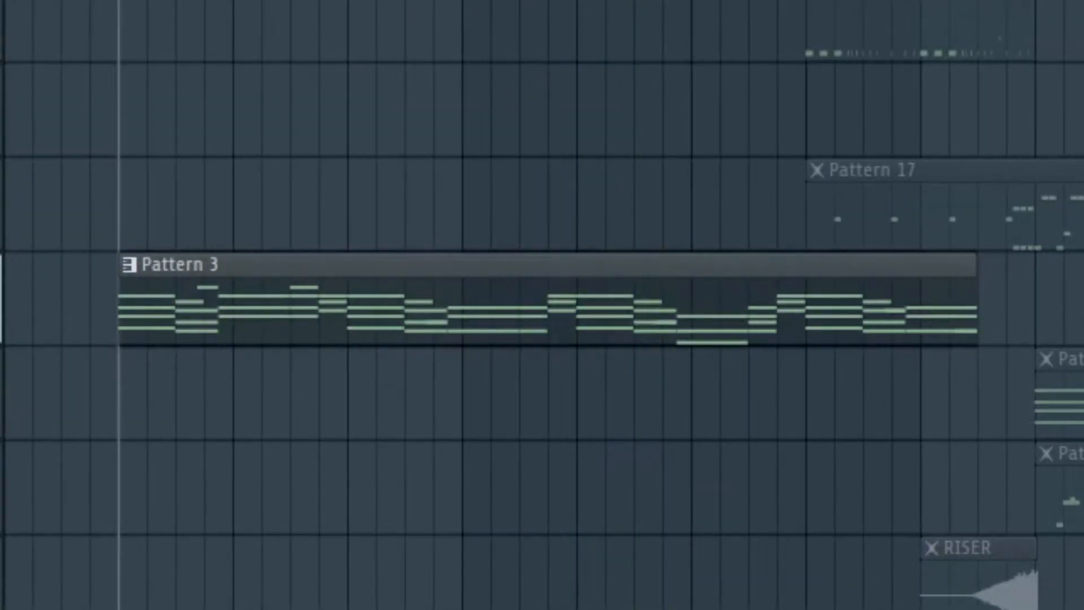
key("space")
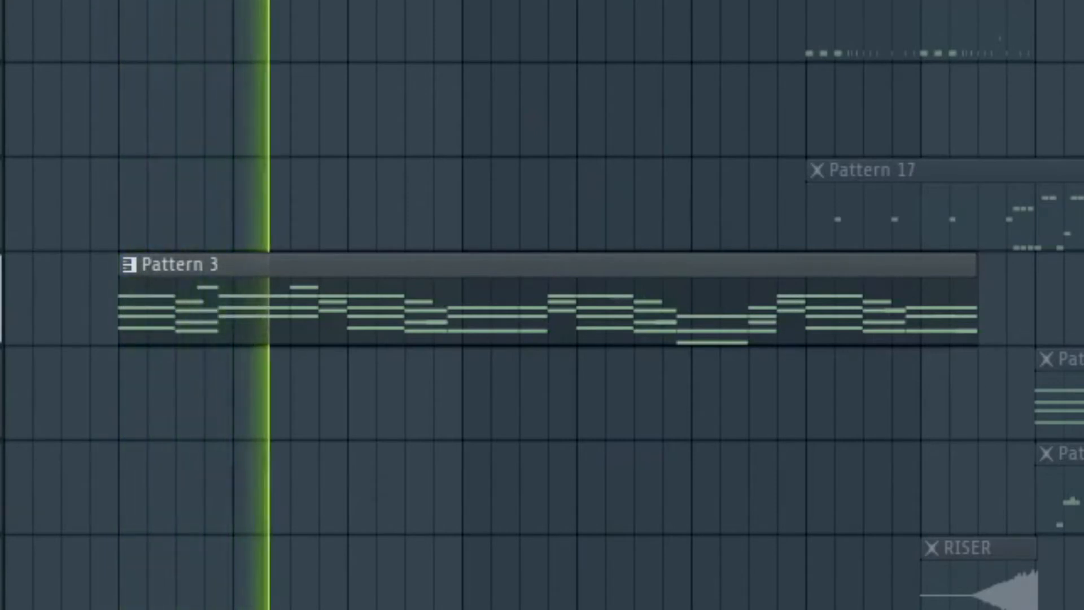
key("space")
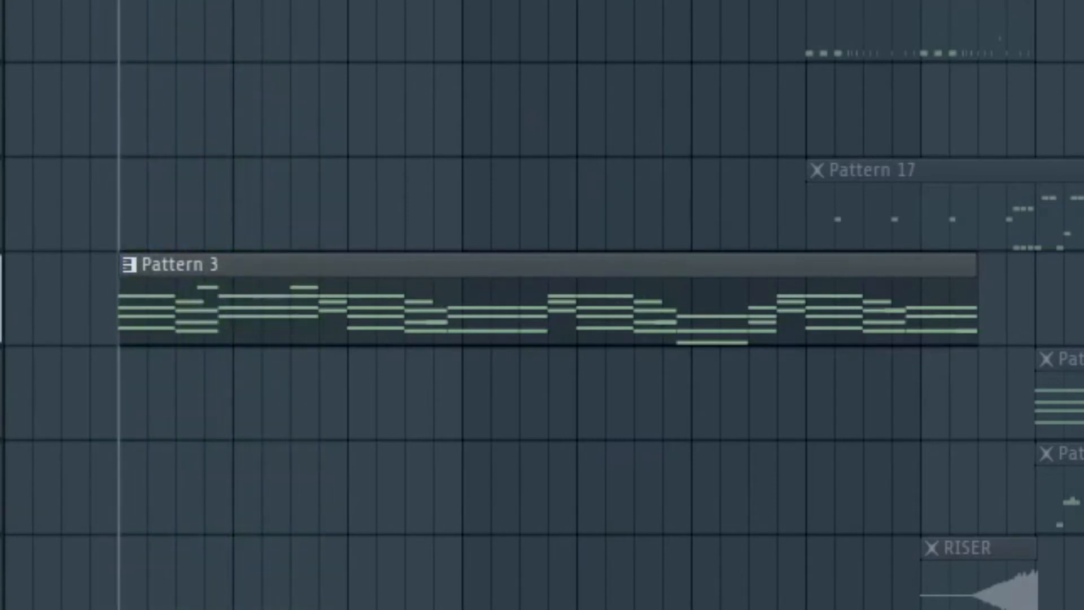
Step: Solo Track 6 and play Pattern 4 from just before bar 10
right_click(1, 433)
left_click(632, 122)
key("space")
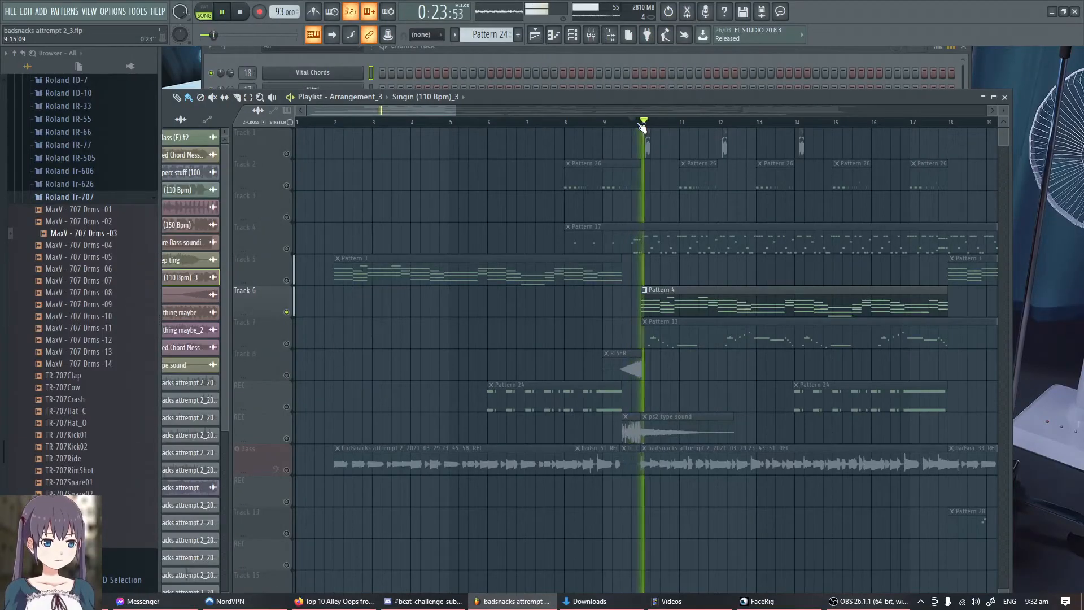
Step: Bring up the channel rack and play Pattern 4 to identify which channel it triggers
left_click(565, 56)
key("space")
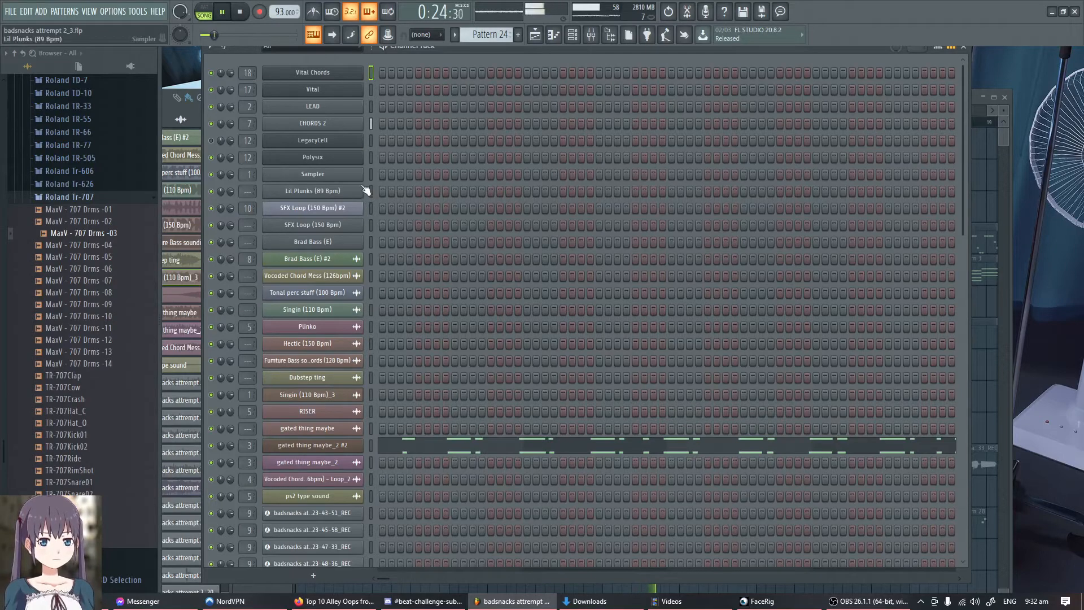
key("space")
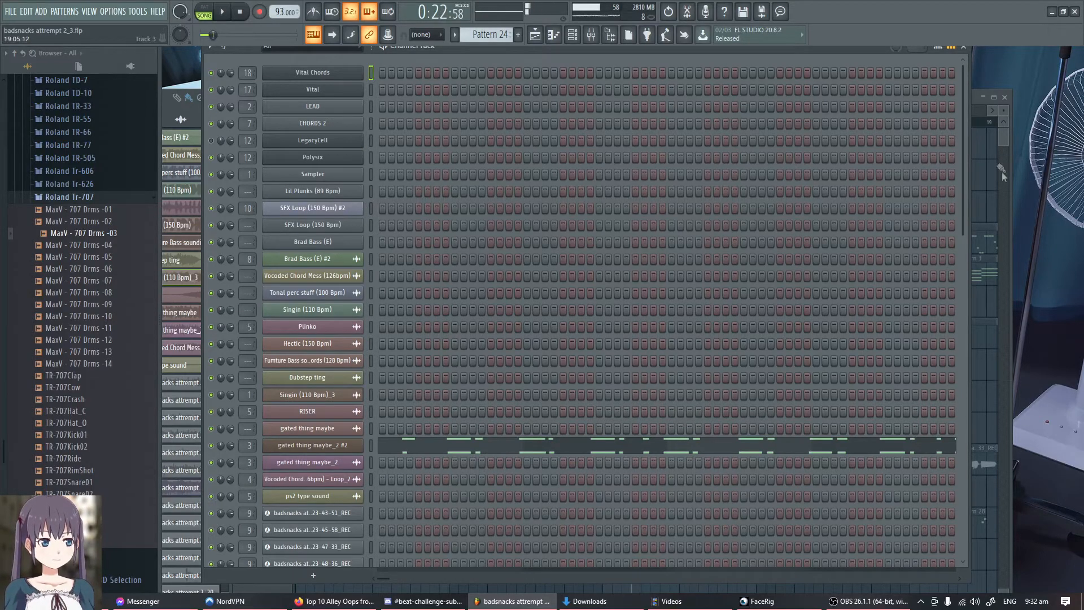
Step: Look through the channel rack's channels and open the Hectic (150 Bpm) sample's settings
key("F5")
left_click(528, 120)
key("F6")
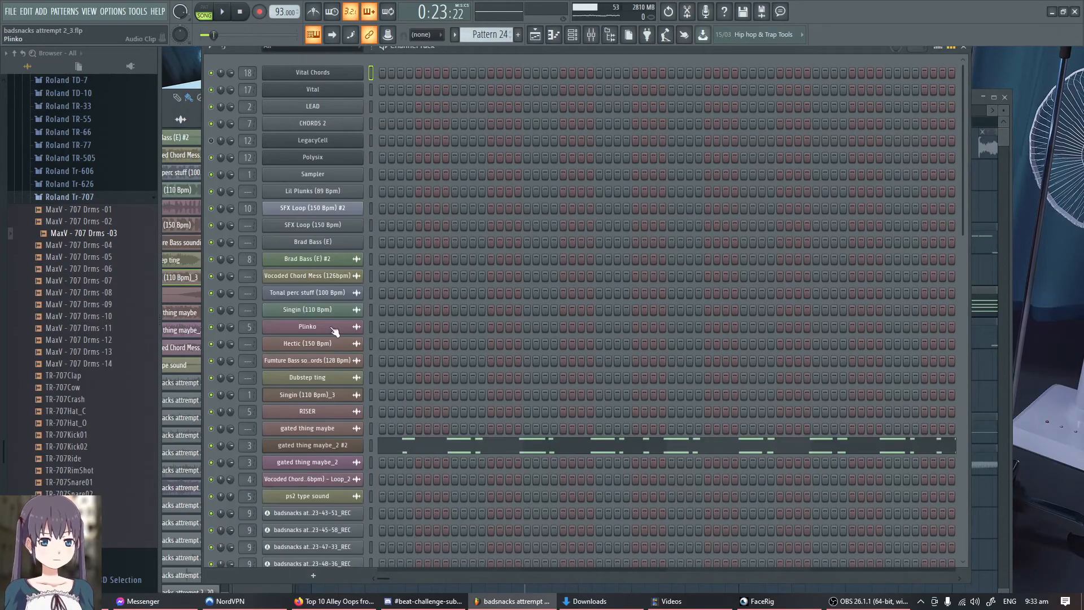
scroll(331, 354, "down", 3)
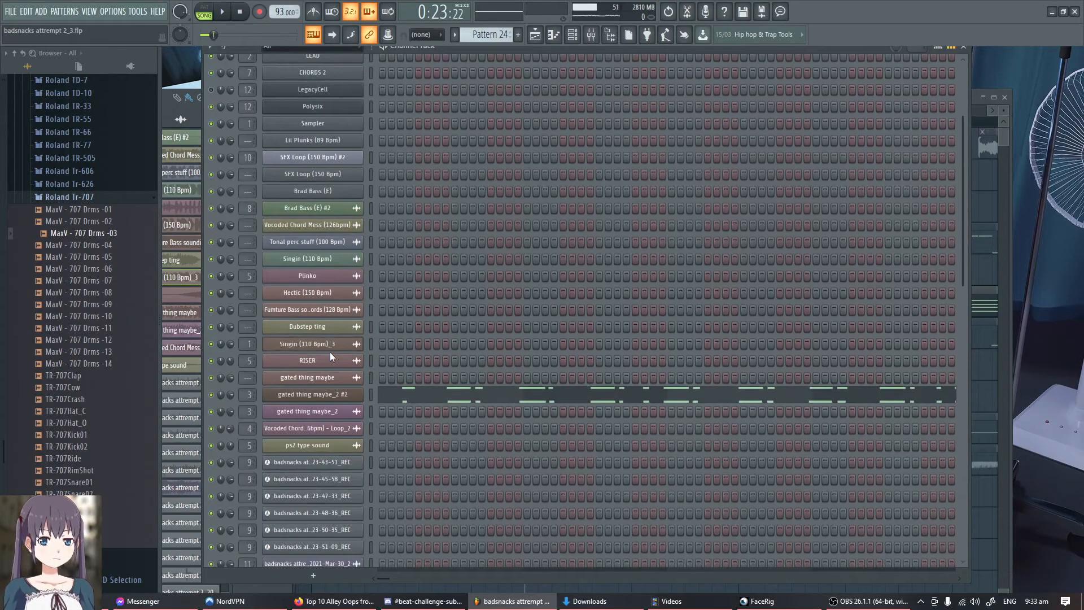
scroll(331, 355, "up", 3)
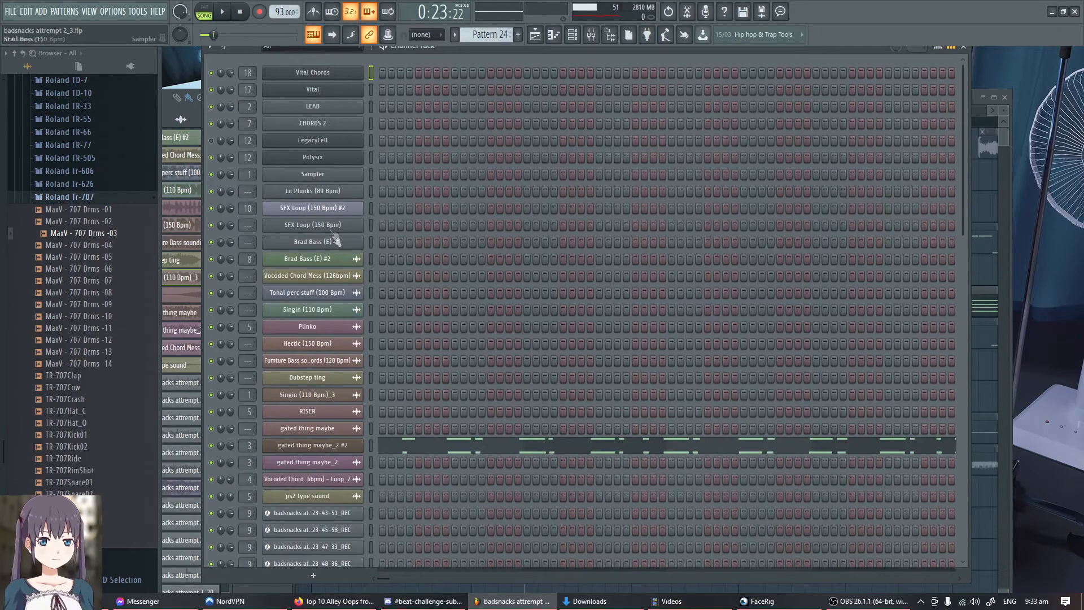
scroll(333, 253, "down", 5)
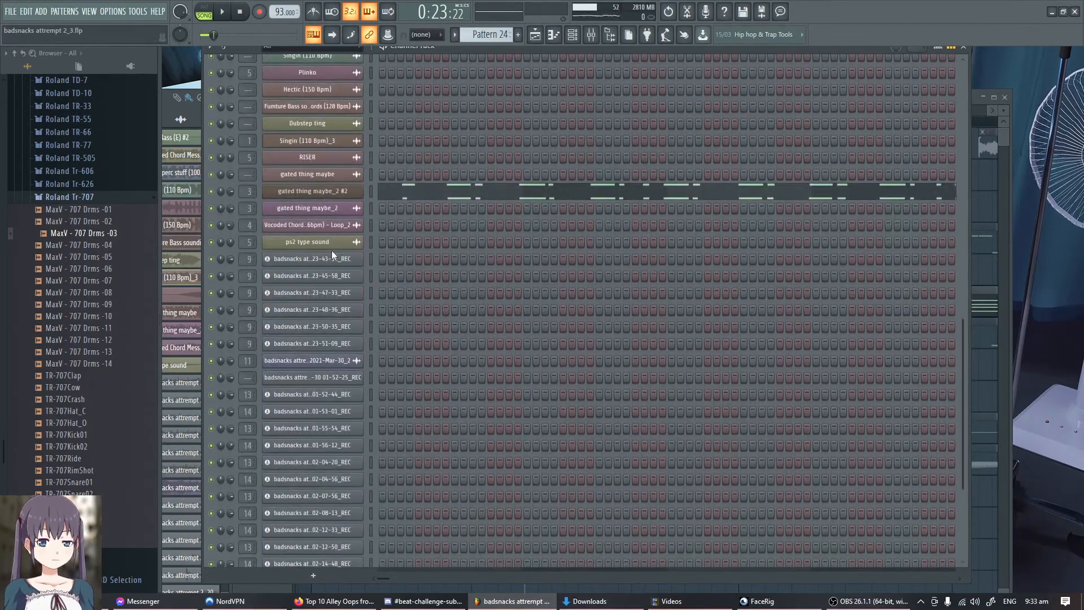
scroll(332, 253, "up", 6)
scroll(333, 259, "up", 1)
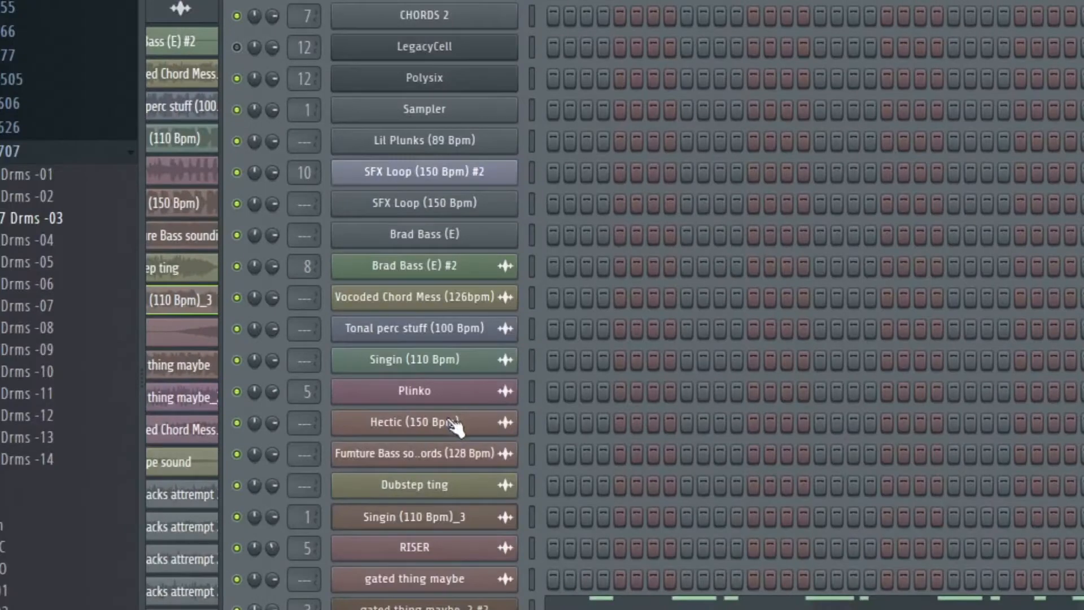
left_click(328, 343)
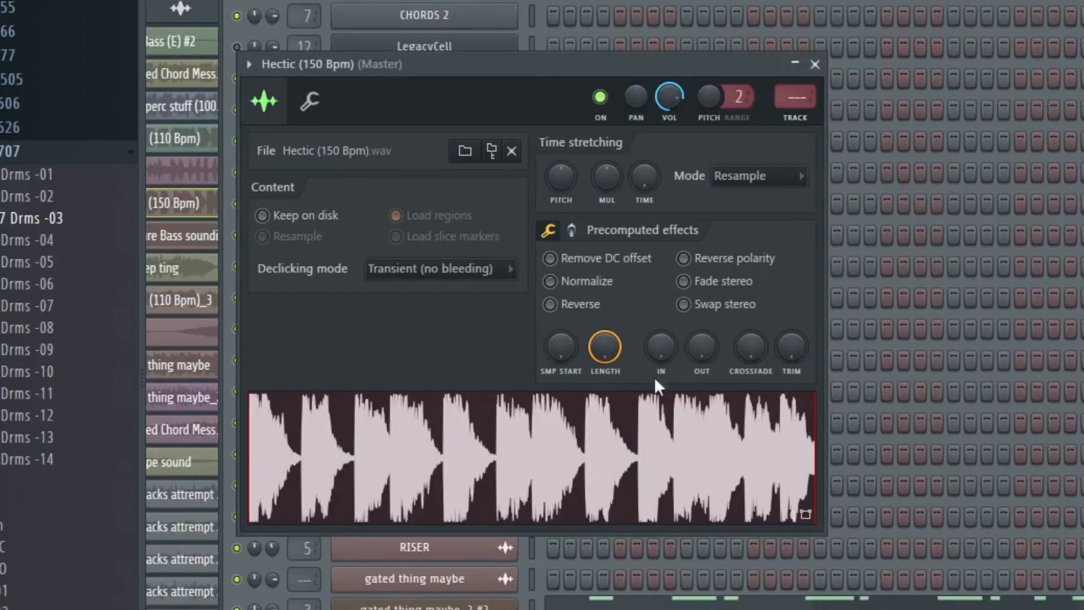
left_click_drag(523, 58, 738, 40)
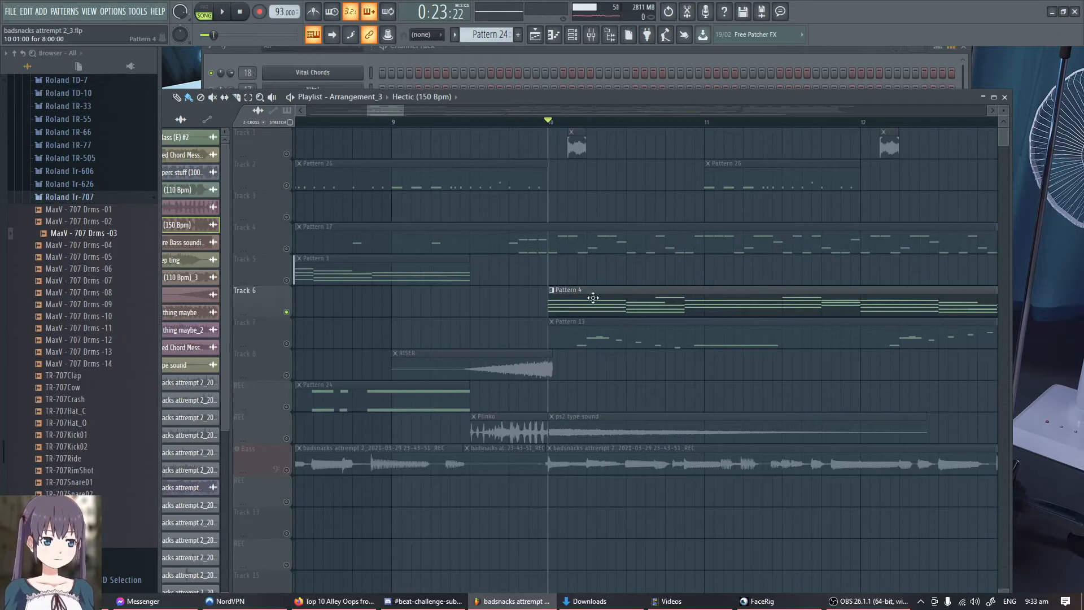
Step: Reopen the Hectic (150 Bpm) channel settings, stop playback and return to the playlist
left_click(564, 59)
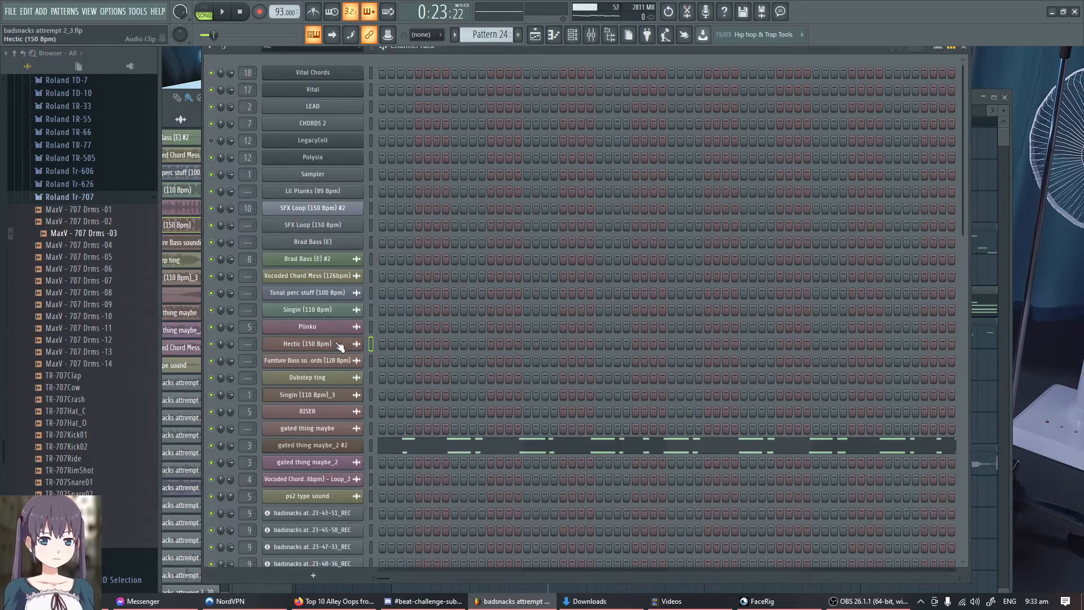
left_click(339, 345)
left_click(237, 14)
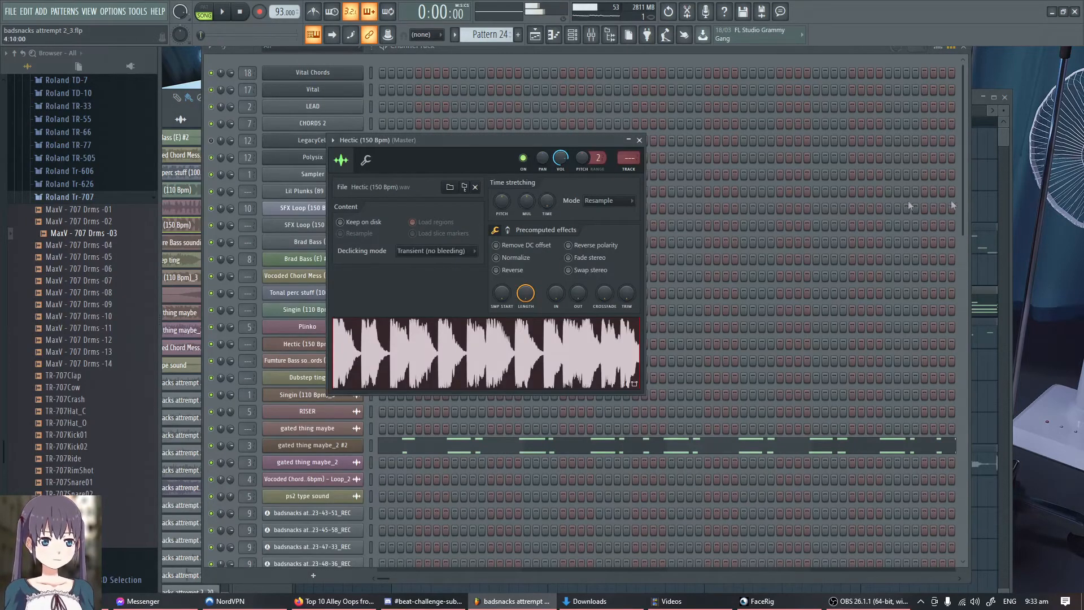
left_click(1005, 133)
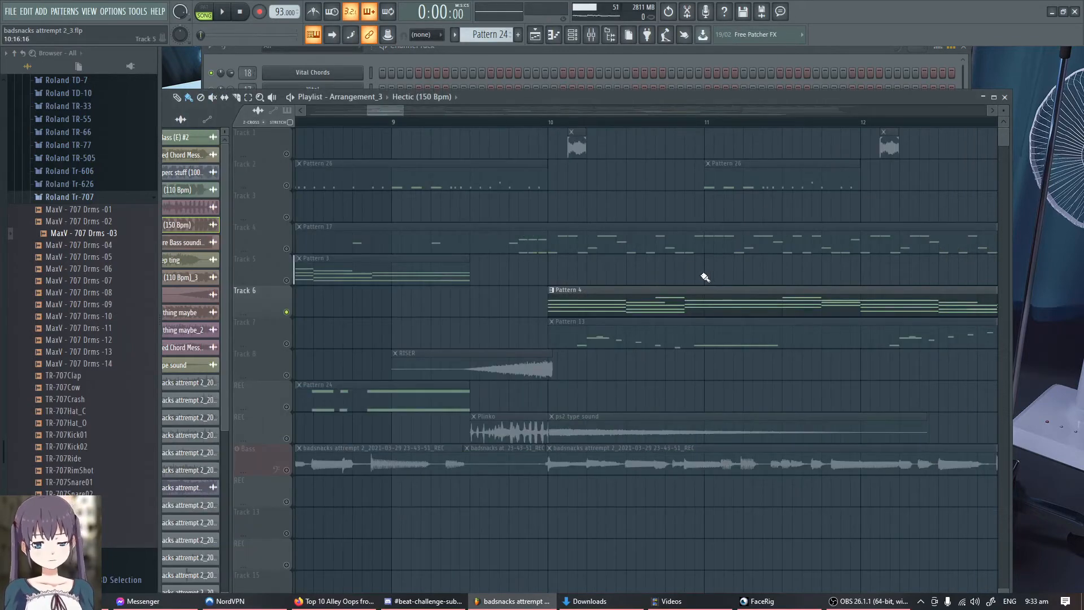
Step: Play the soloed Pattern 4 from bar 10 and select the CHORDS 2 track in the mixer
left_click(548, 122)
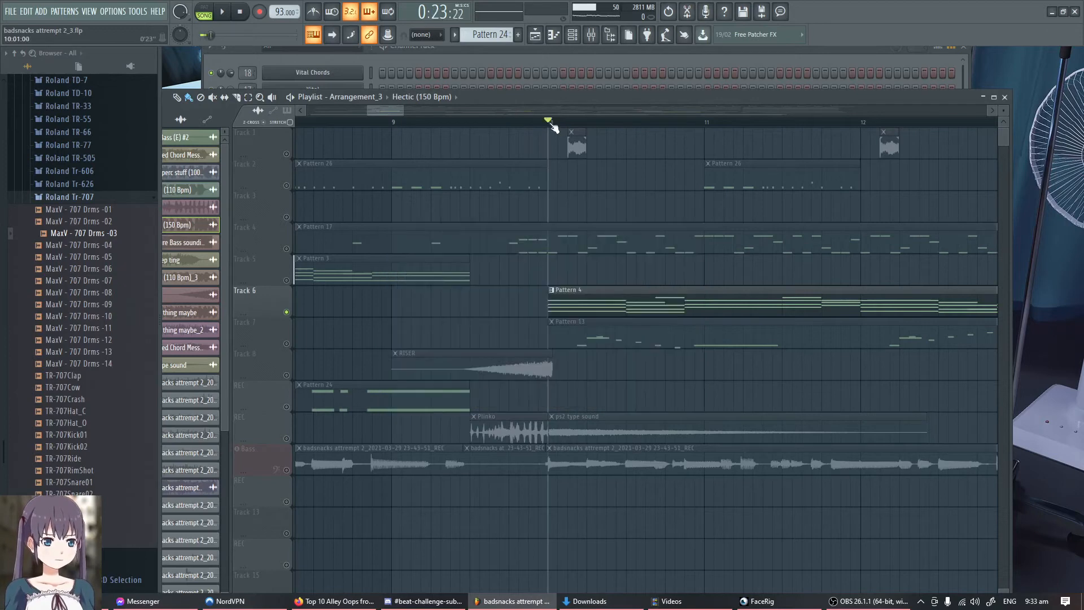
key("space")
key("space")
key("space")
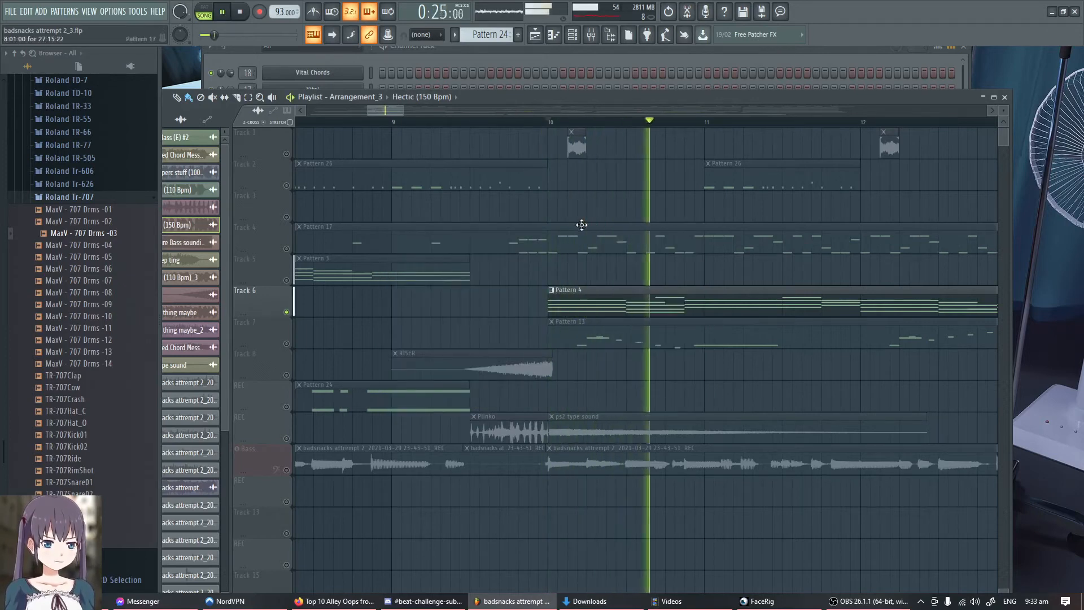
key("F9")
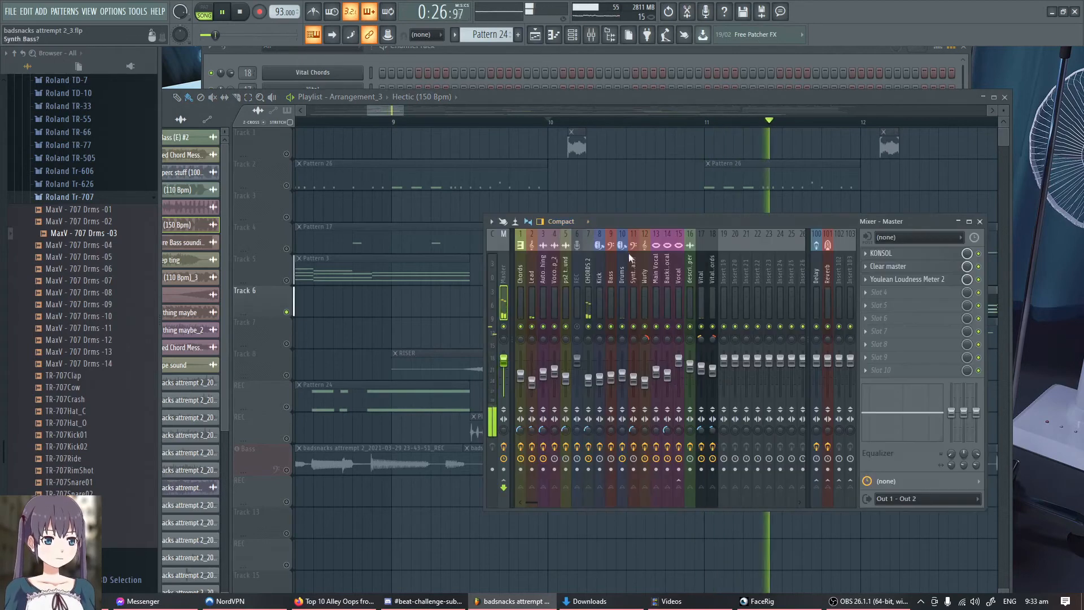
left_click(588, 279)
key("space")
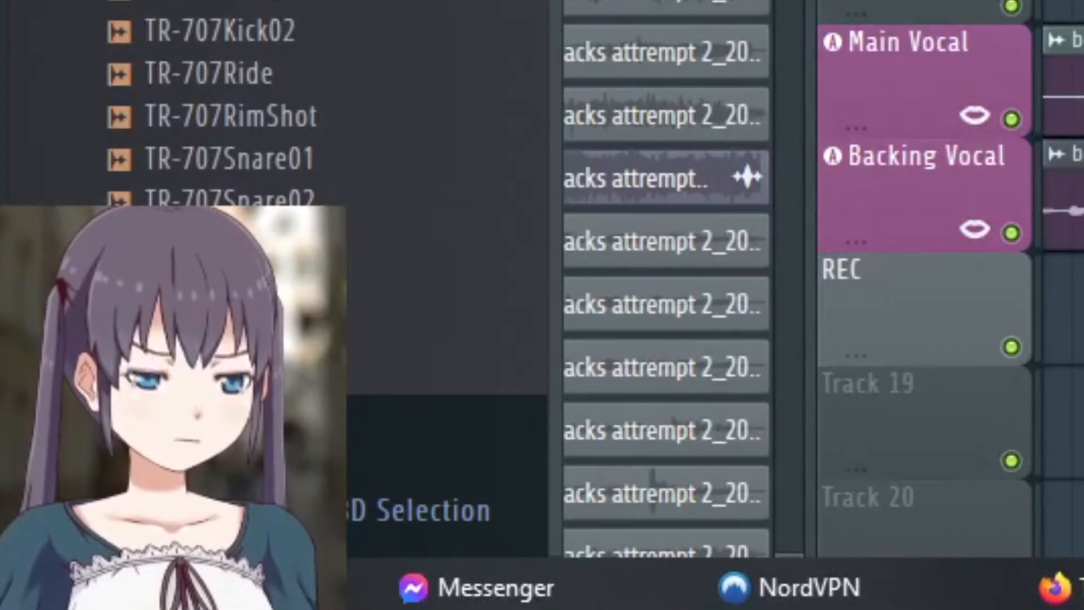
Step: Open the Vital synth channel from the channel rack and audition its sound with a few test notes
scroll(926, 277, "up", 4)
scroll(927, 277, "down", 4)
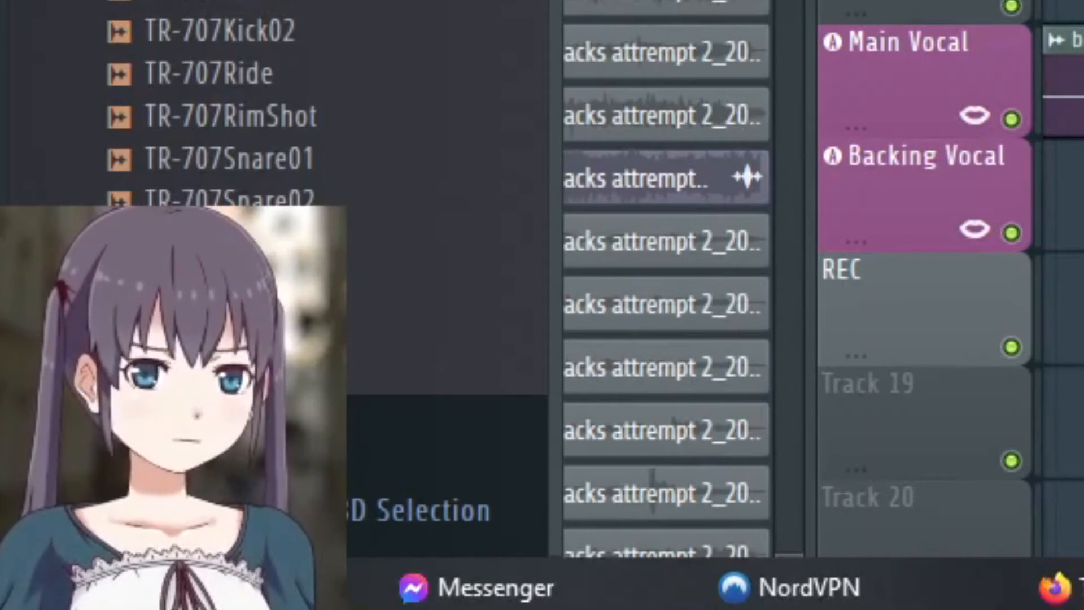
key("F6")
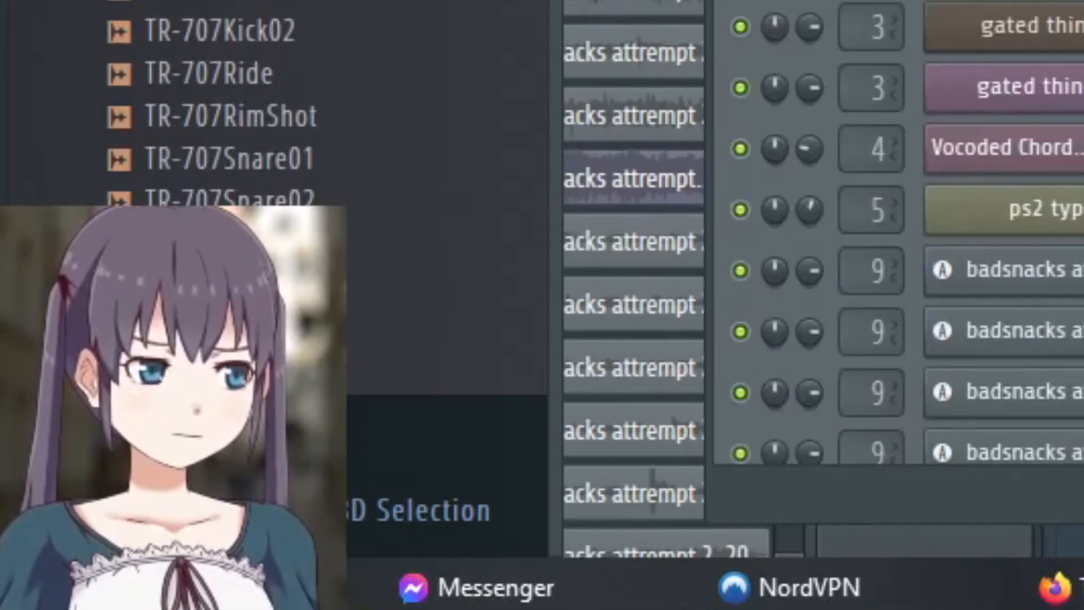
key("F6")
scroll(1063, 282, "right", 5)
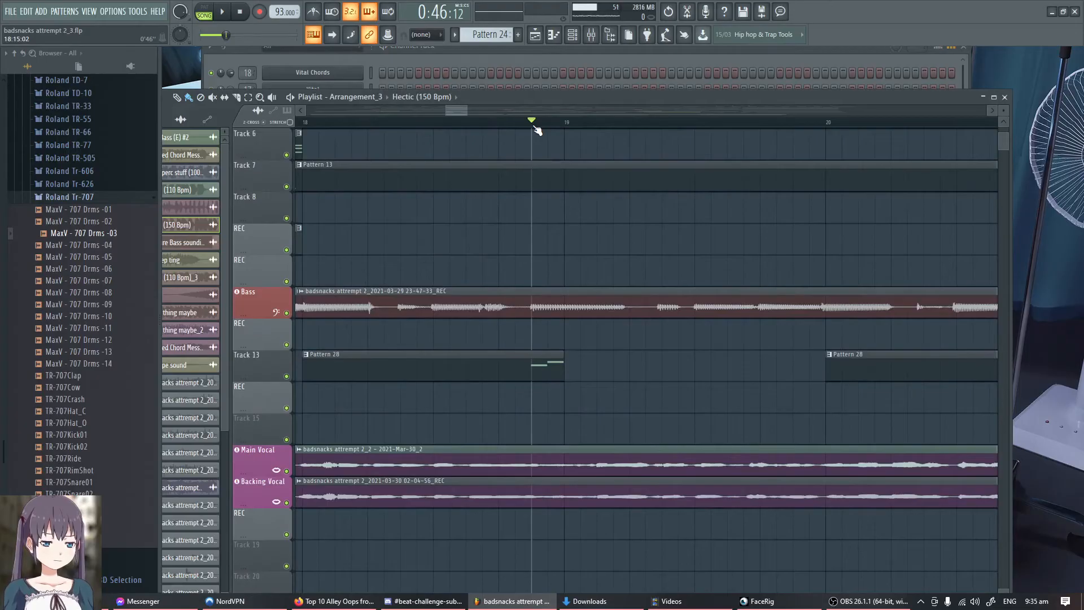
left_click(428, 62)
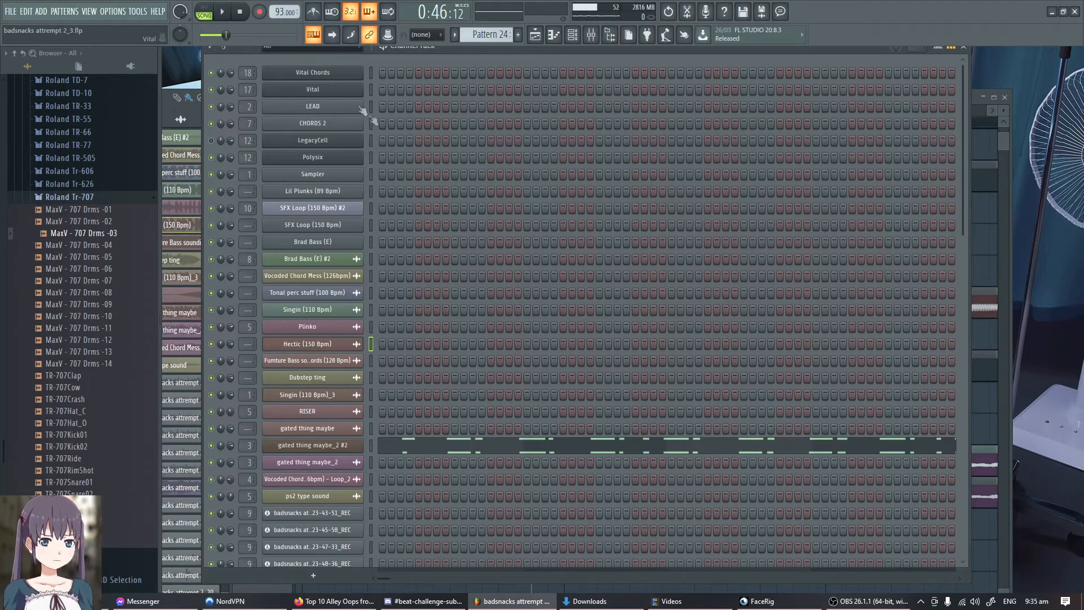
left_click(315, 93)
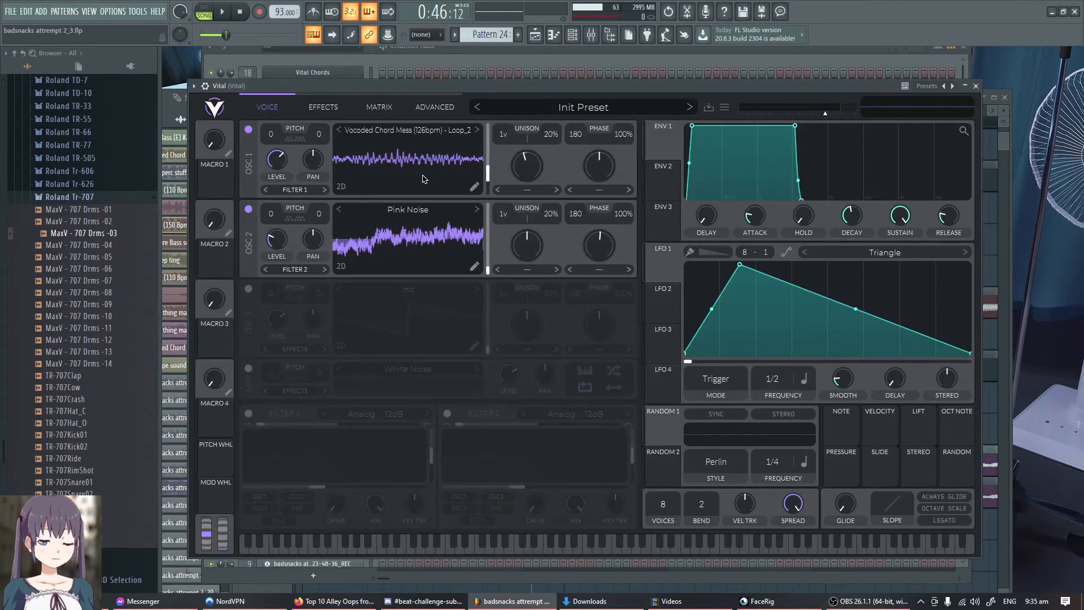
key("c")
key("v")
key("b")
key("v")
key("c")
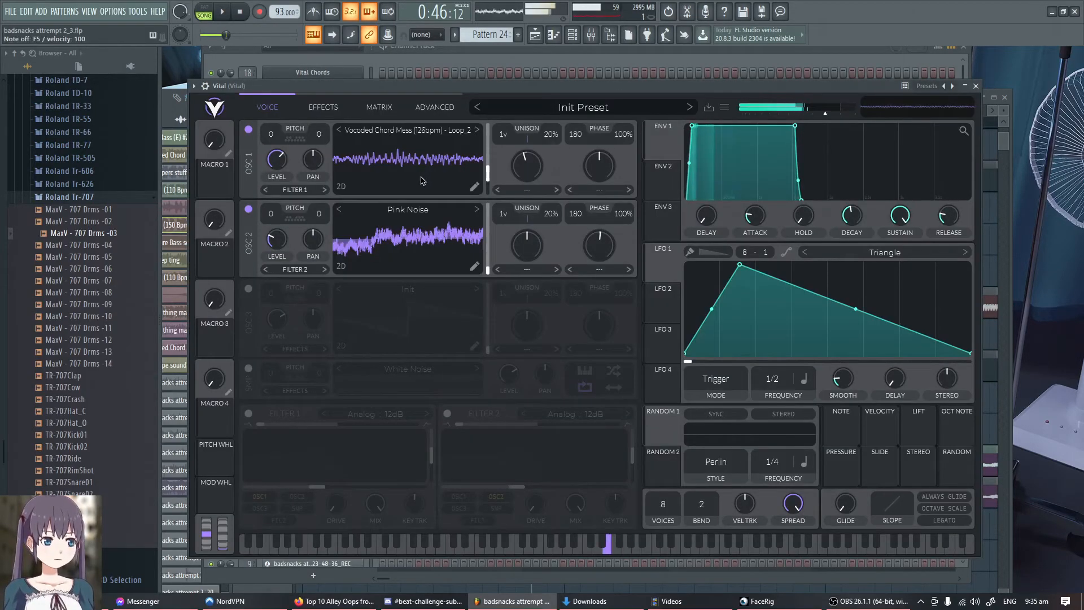
Step: Return to the playlist, solo Track 13 and play its Pattern 30 section
left_click(1005, 149)
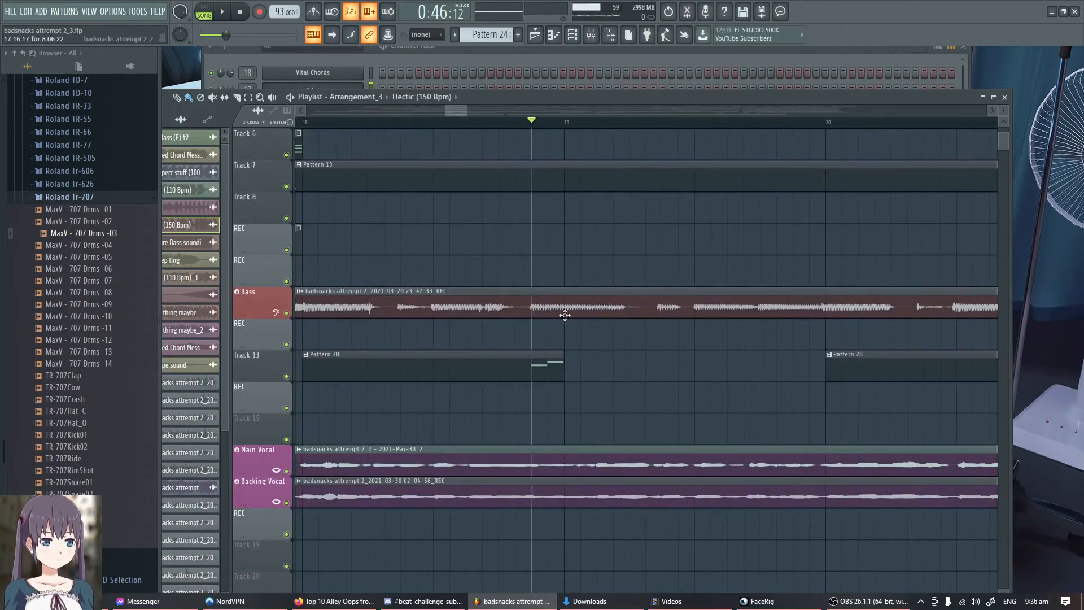
scroll(567, 306, "down", 6, "ctrl")
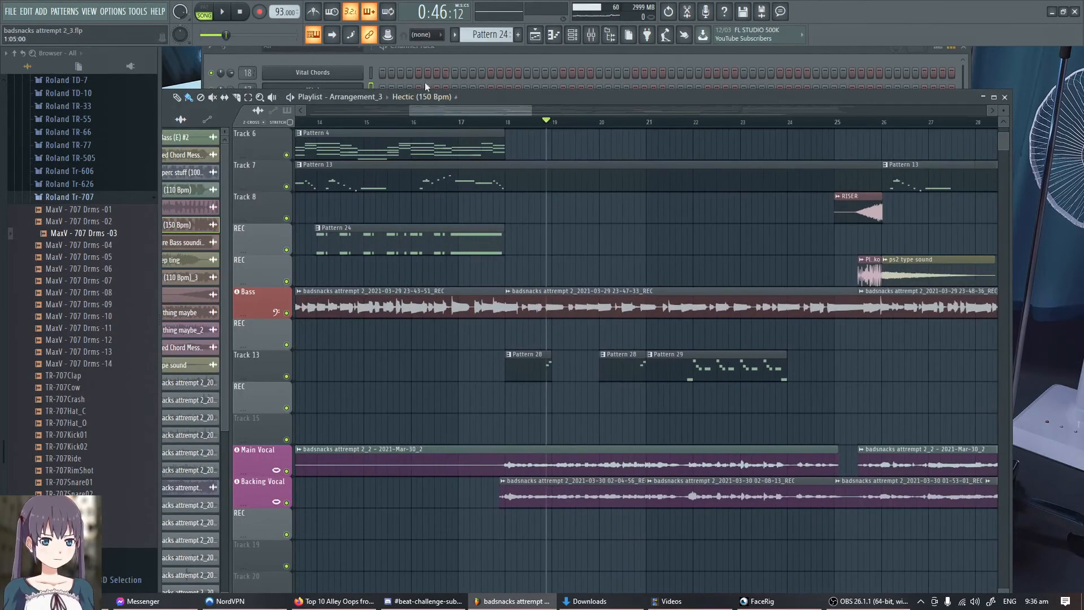
scroll(568, 316, "down", 4, "ctrl")
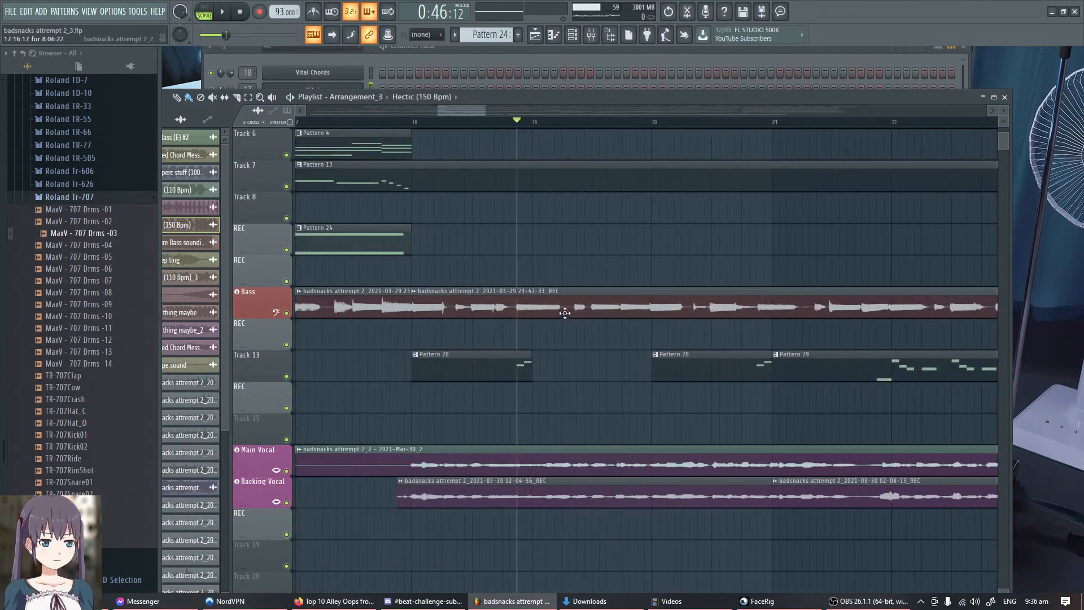
scroll(782, 323, "down", 4, "ctrl")
scroll(738, 343, "up", 6, "ctrl")
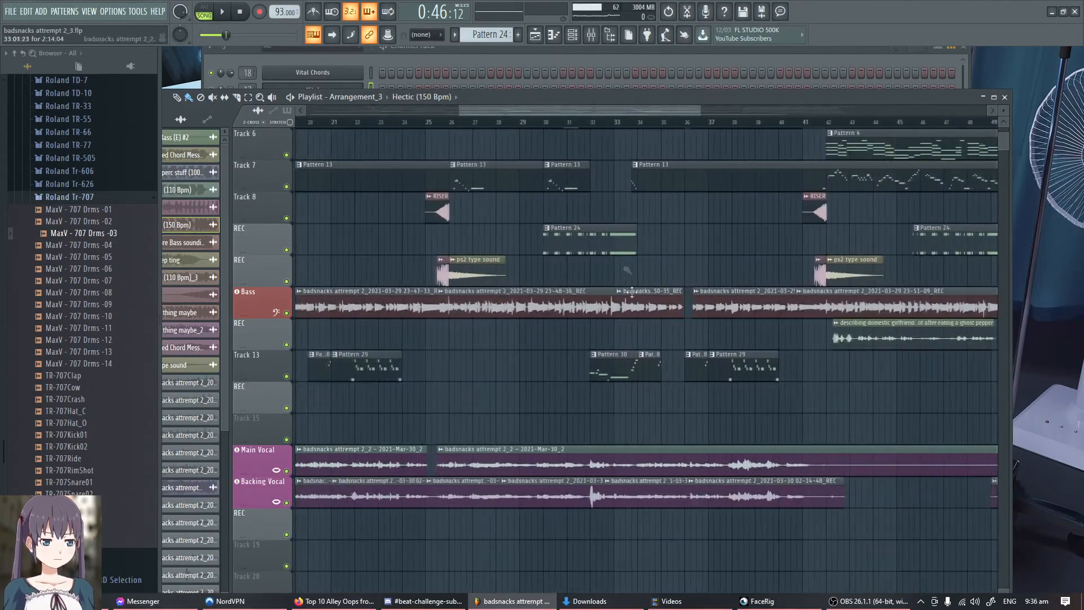
right_click(288, 377)
left_click(562, 122)
key("space")
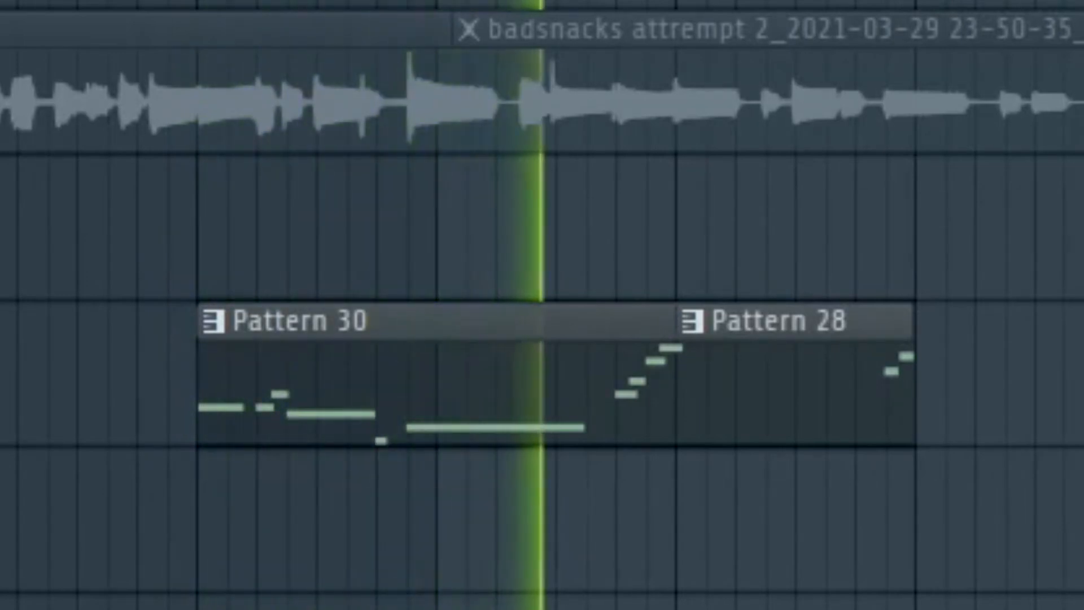
key("space")
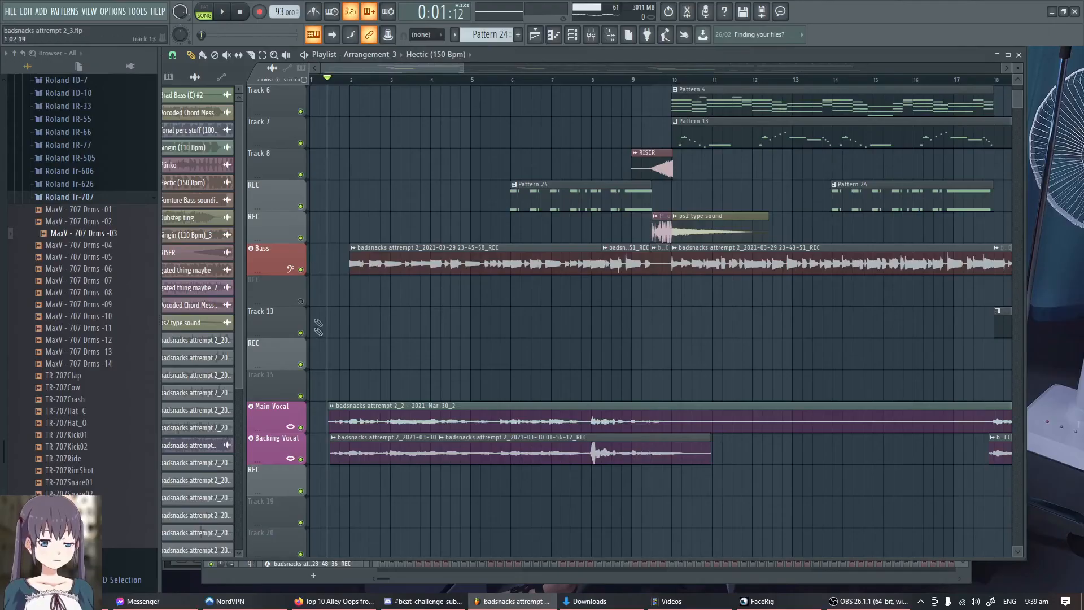
Step: Solo the Main Vocal track and view its effect chain in the mixer
right_click(301, 427)
scroll(431, 375, "down", 4)
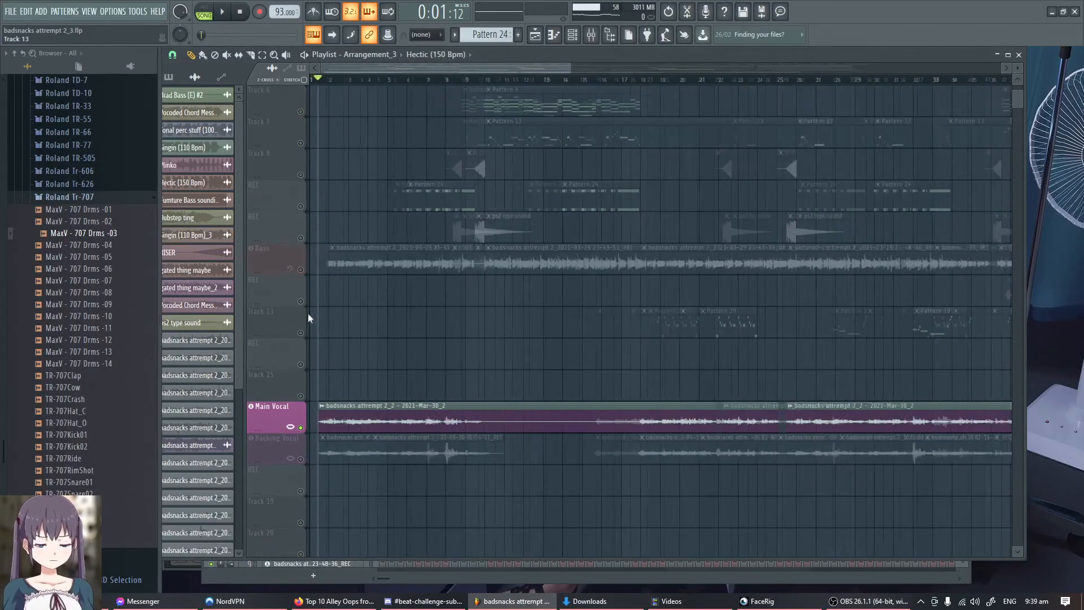
scroll(308, 313, "up", 5)
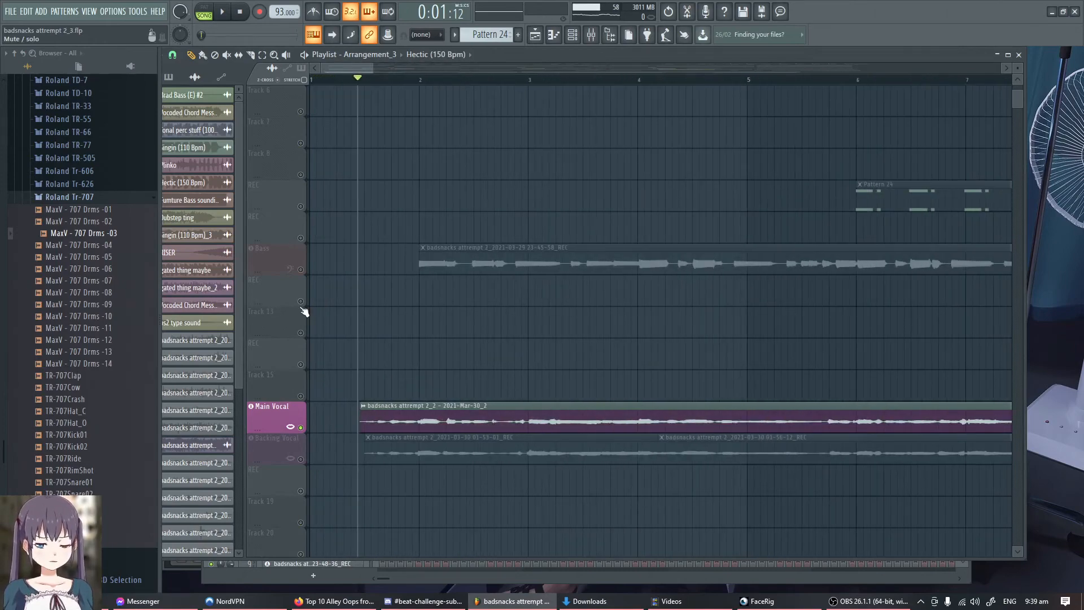
key("F9")
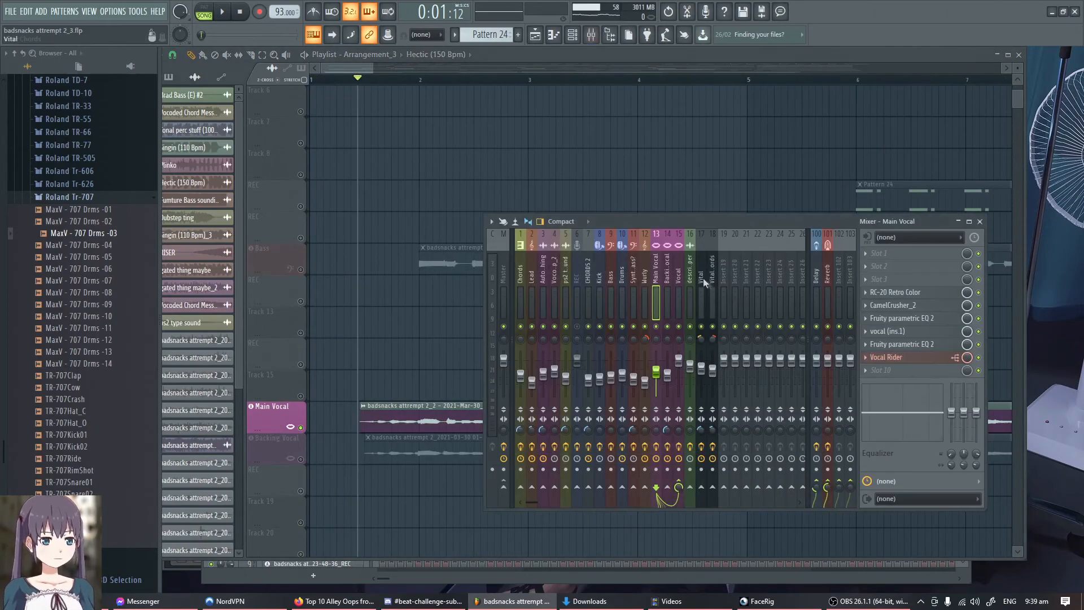
Step: Unmute the Backing Vocal track and inspect MAutoPitch on its mixer track
left_click(300, 460)
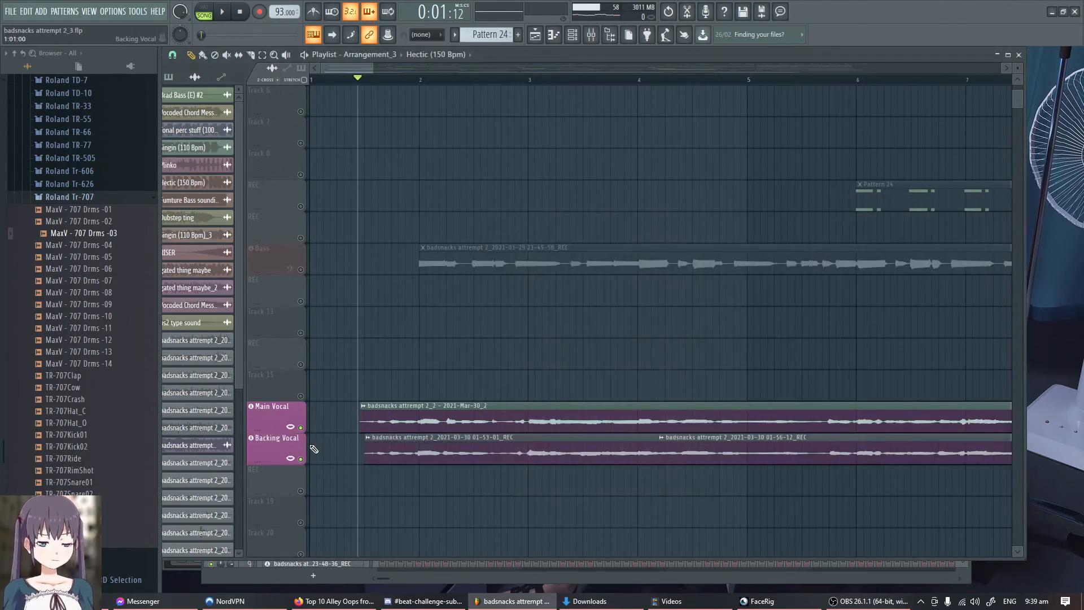
key("F9")
left_click(666, 280)
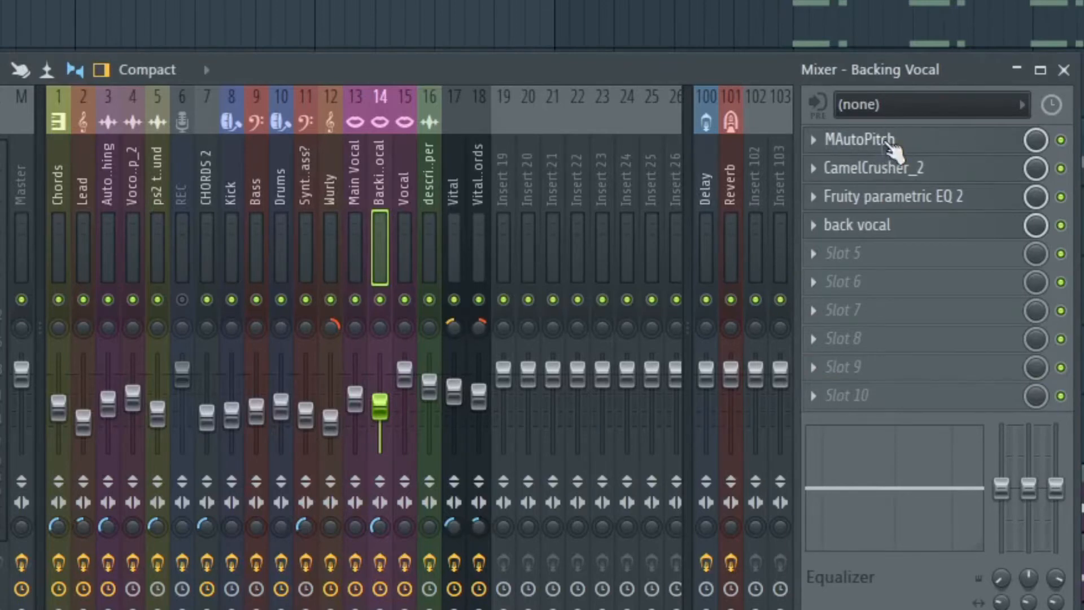
left_click(888, 140)
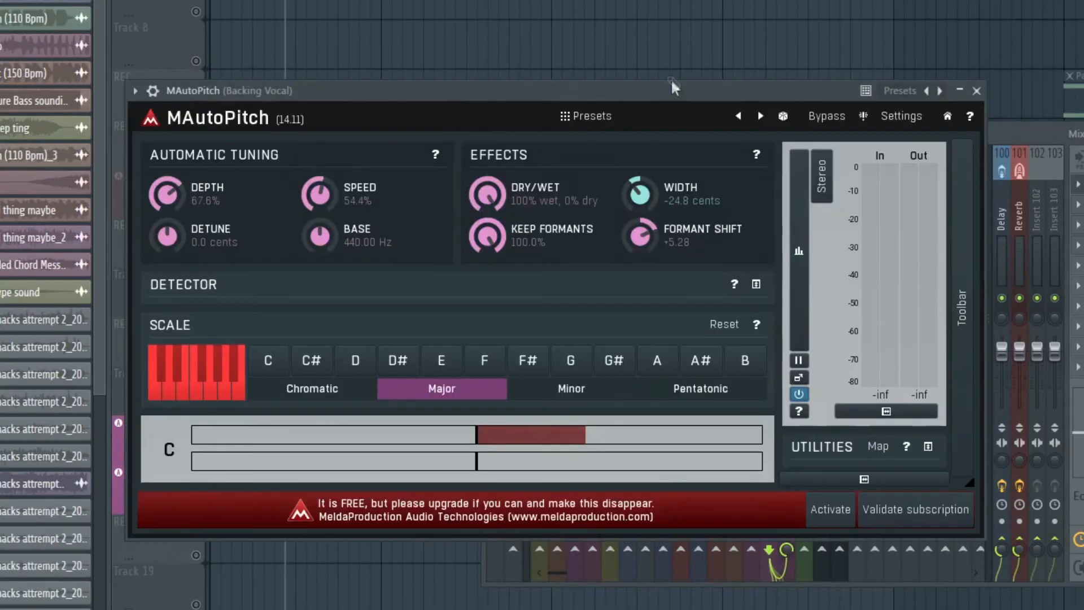
left_click_drag(672, 91, 695, 89)
left_click(574, 61)
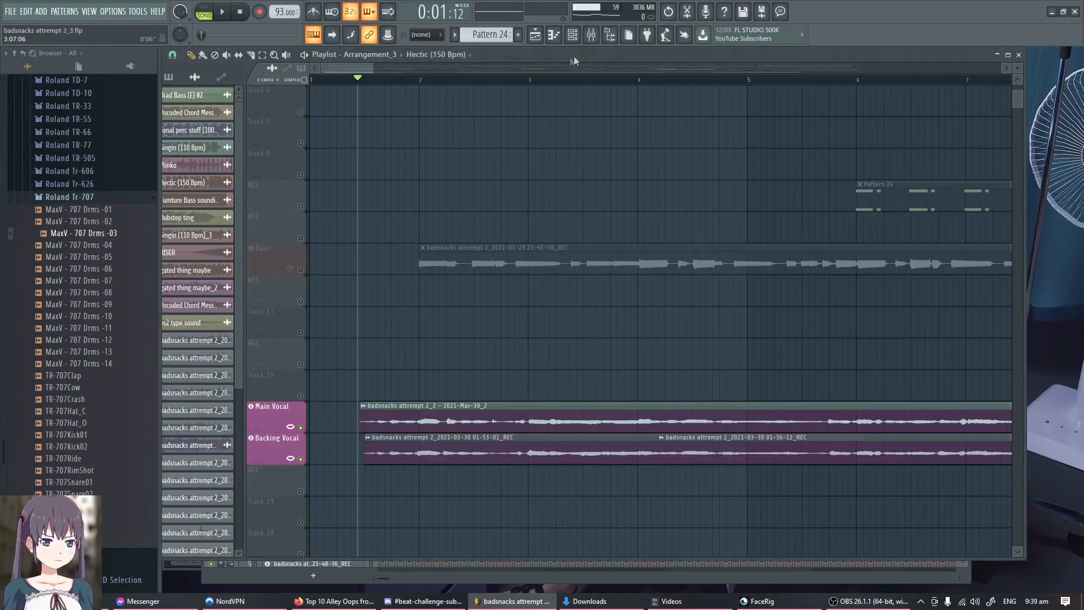
Step: Solo the Backing Vocal track and listen to it alone
right_click(302, 459)
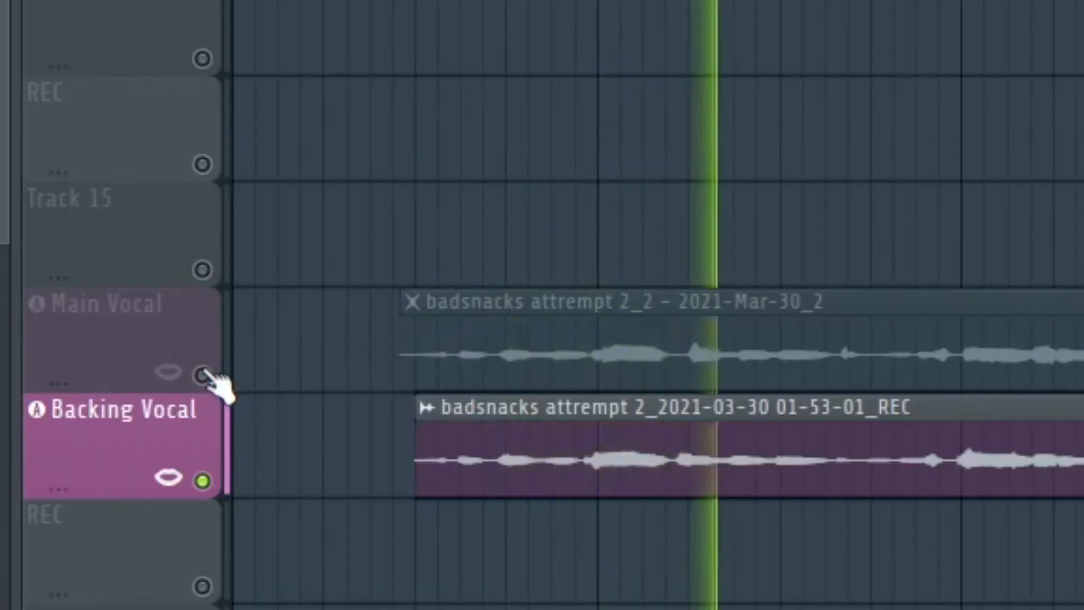
key("space")
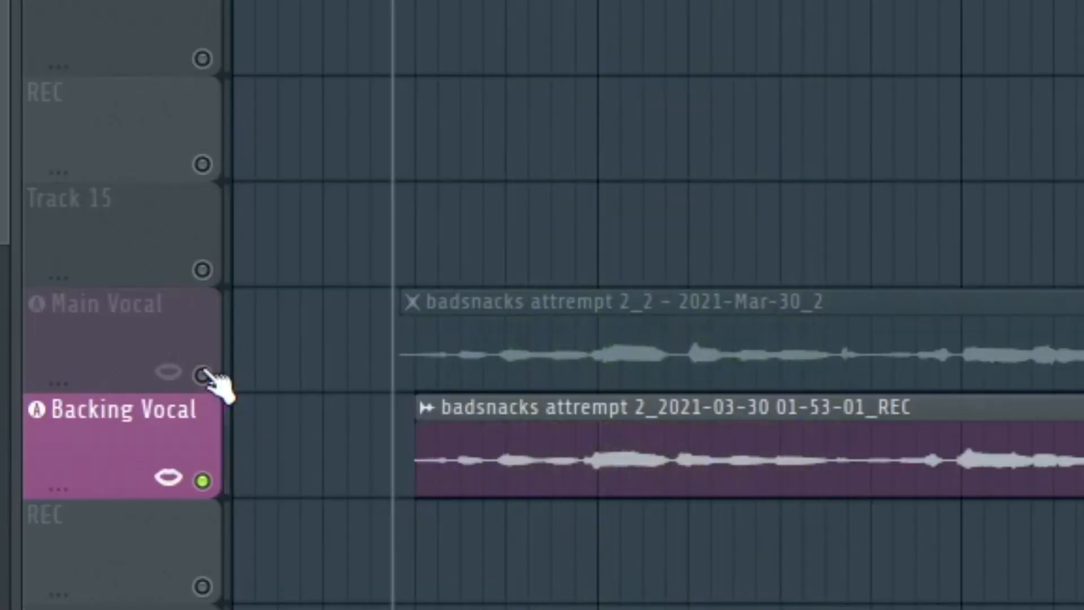
Step: Unmute the Main Vocal track and play it together with the Backing Vocal track
left_click(202, 375)
key("space")
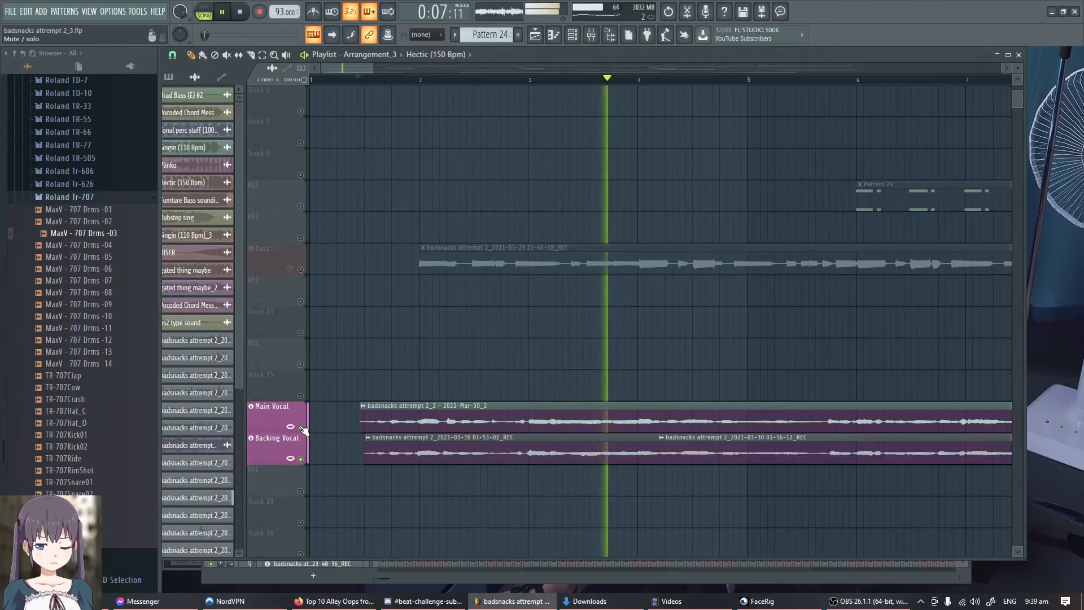
key("space")
key("F9")
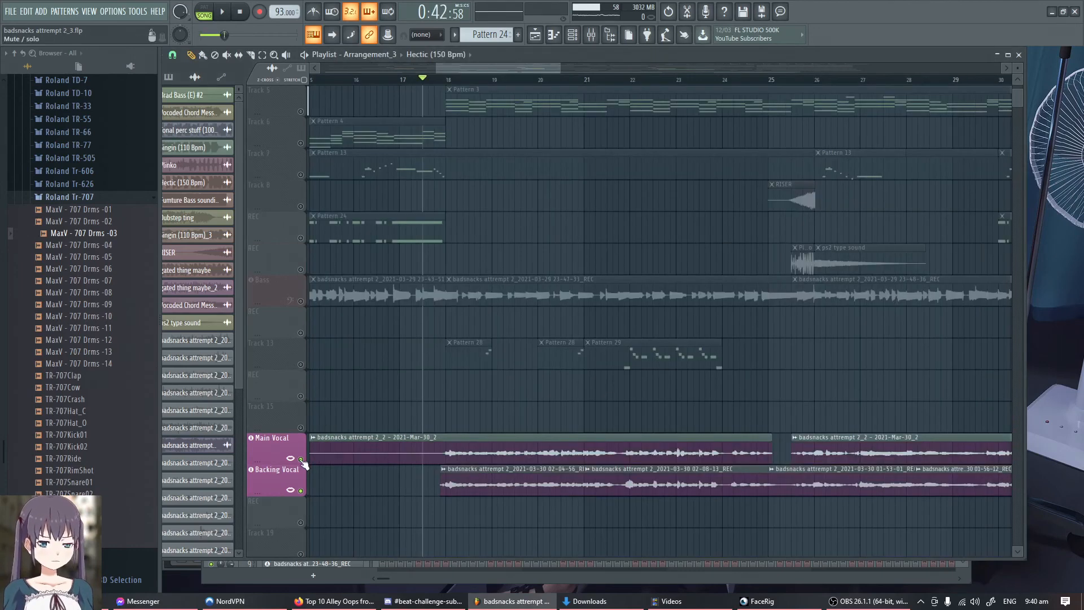
Step: End the vocal solo by turning all playlist tracks back on, including Bass and both vocal tracks
left_click(303, 460)
left_click(303, 460)
left_click(302, 460)
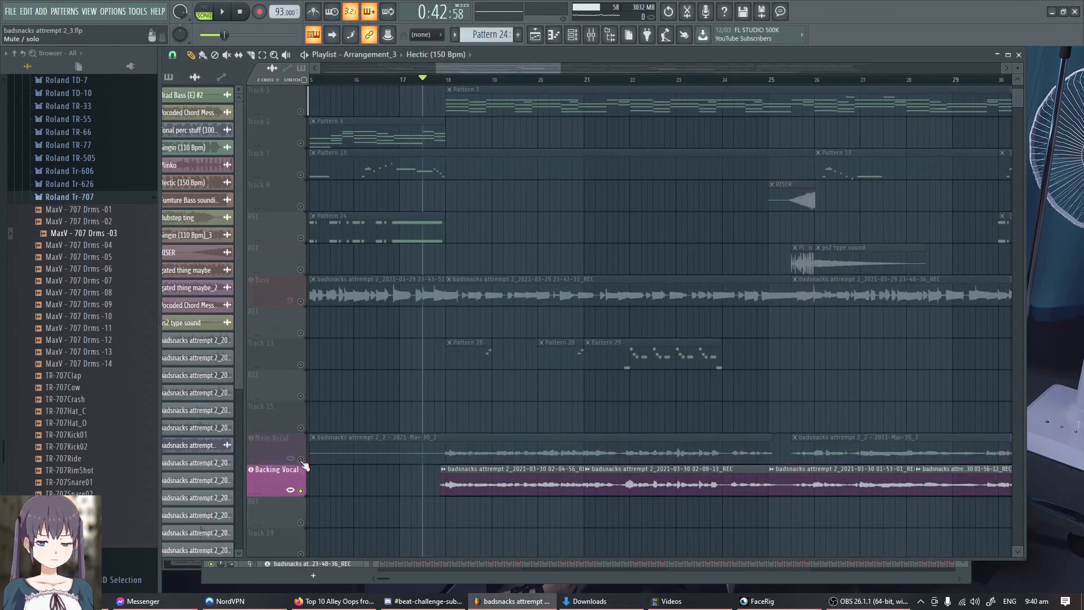
left_click(301, 491)
left_click(301, 302)
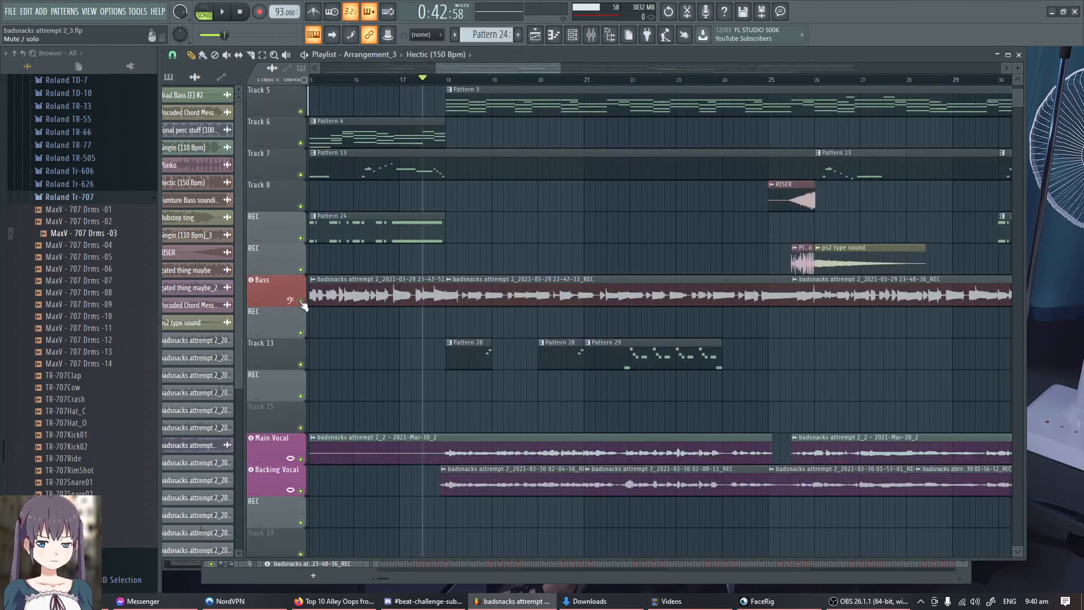
Step: Play the arrangement with the Main Vocal and Backing Vocal tracks muted, and unmute both again
left_click(301, 459)
left_click(301, 490)
key("space")
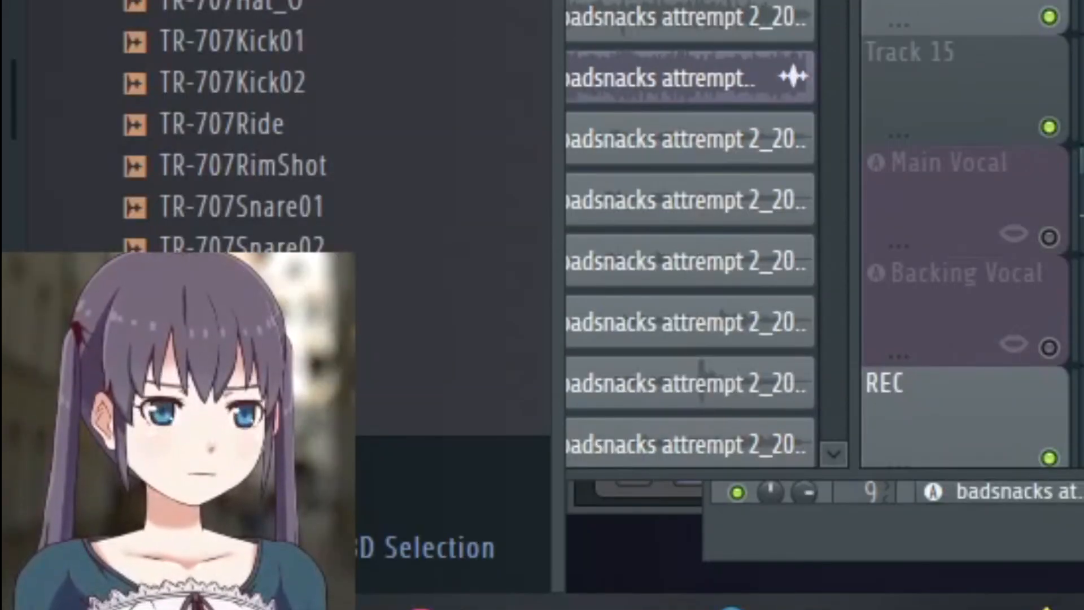
left_click(1049, 237)
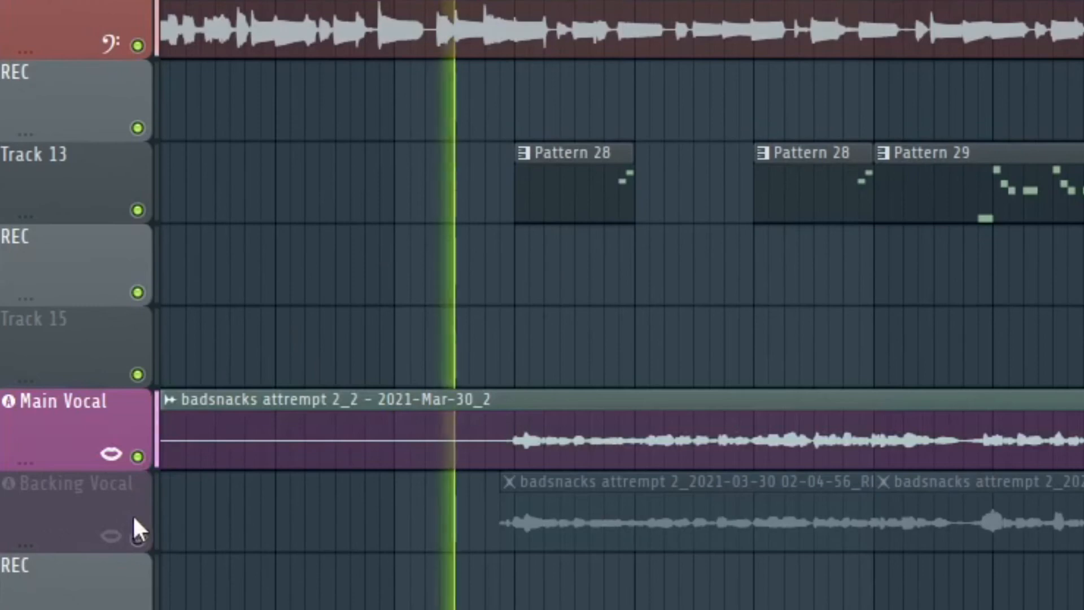
left_click(138, 537)
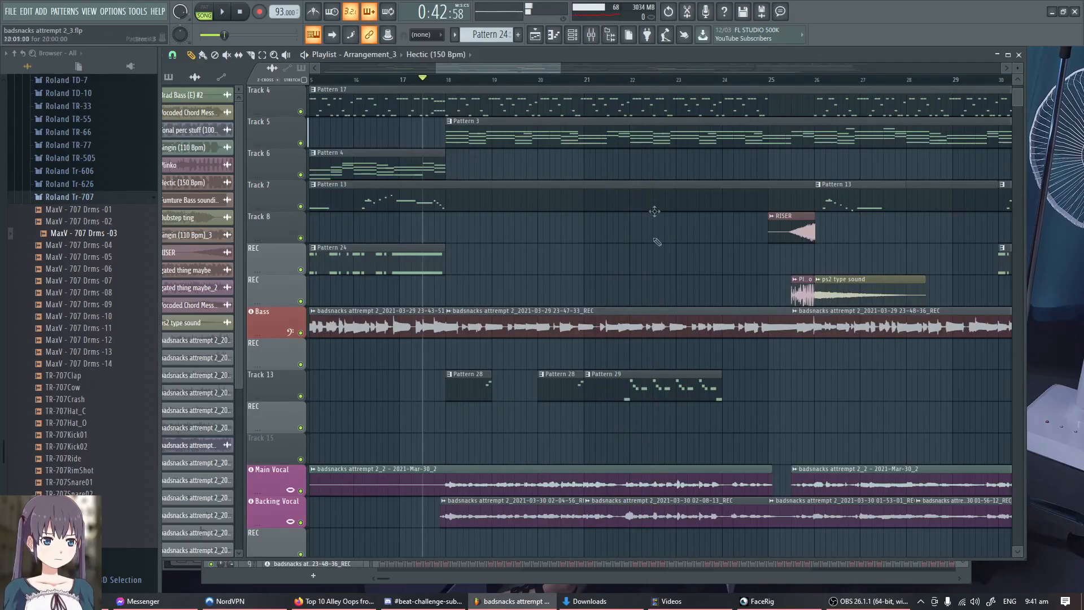
Step: Look over the full arrangement in the playlist, from the upper pattern tracks down to the Main and Backing Vocal tracks
scroll(625, 354, "down", 8)
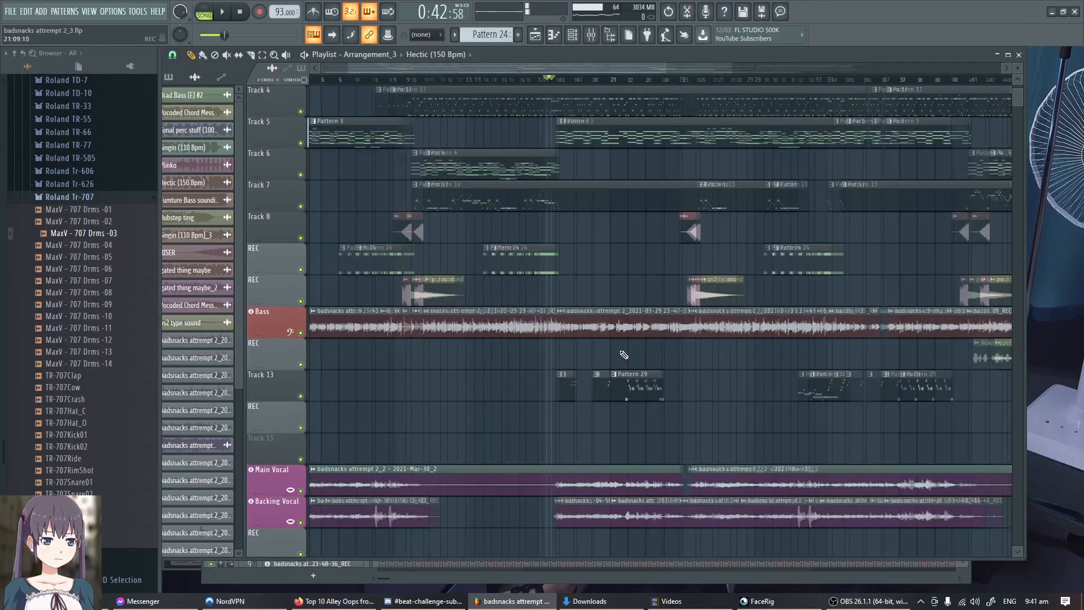
scroll(609, 347, "up", 3)
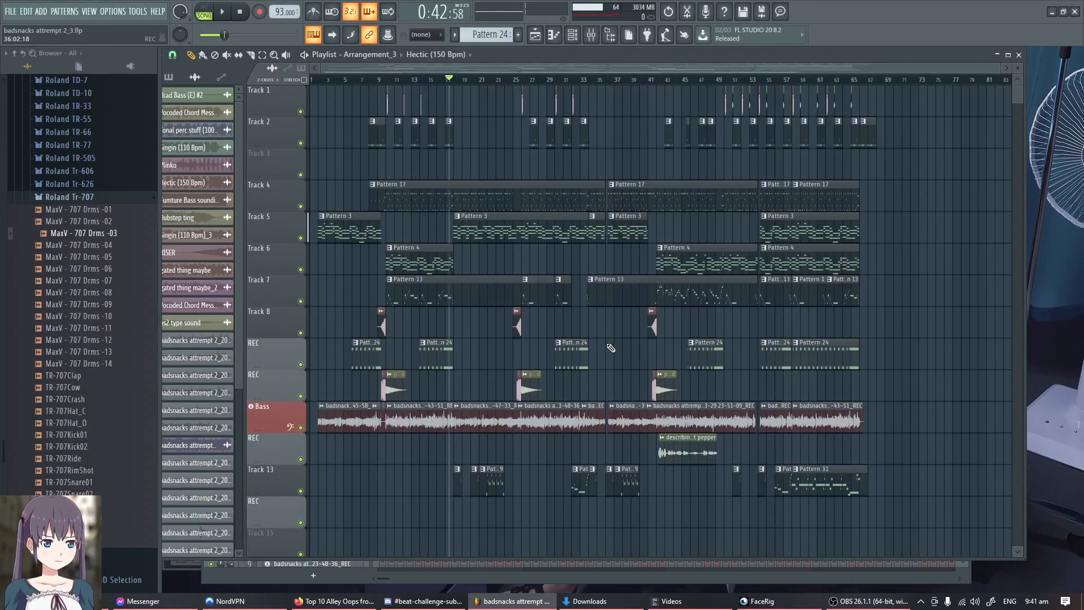
scroll(604, 346, "down", 6)
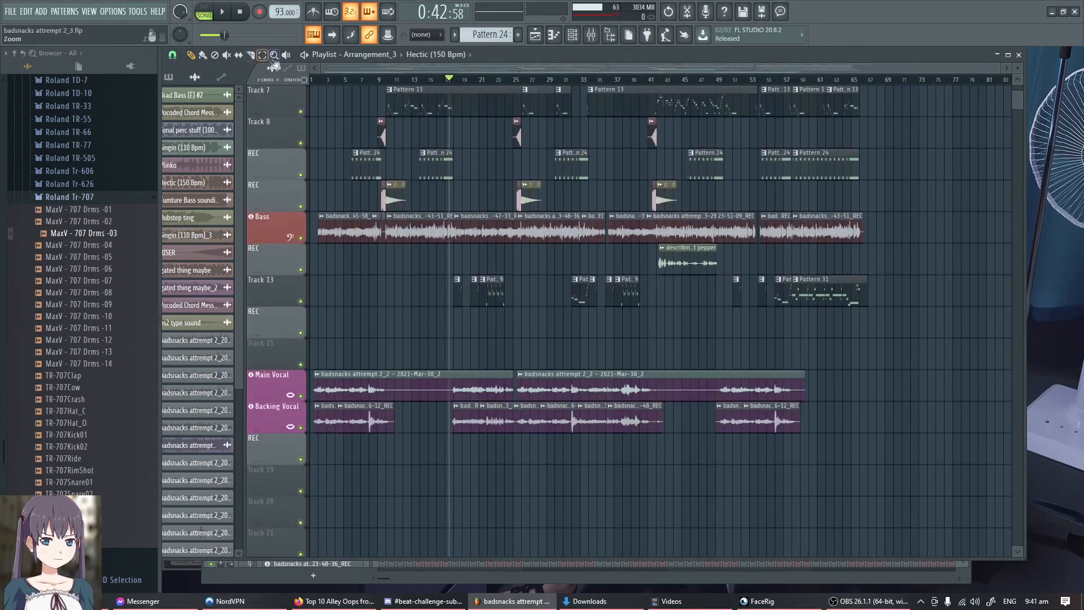
left_click_drag(901, 484, 406, 142)
left_click(673, 164)
scroll(450, 242, "down", 5)
scroll(447, 244, "up", 3)
scroll(447, 243, "up", 2)
scroll(460, 224, "down", 3)
scroll(457, 266, "up", 4)
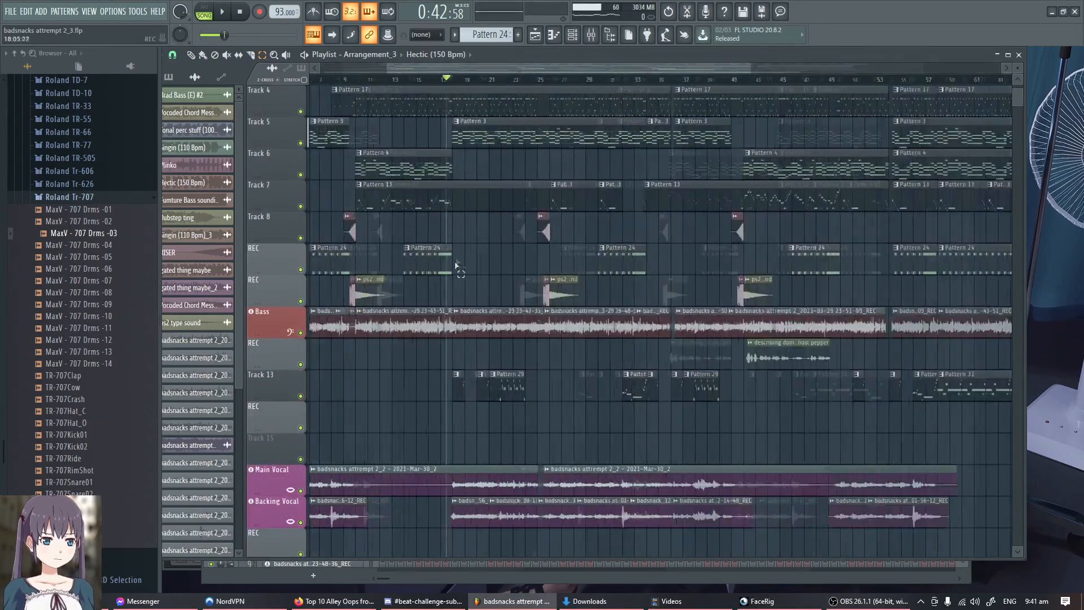
scroll(458, 267, "down", 3)
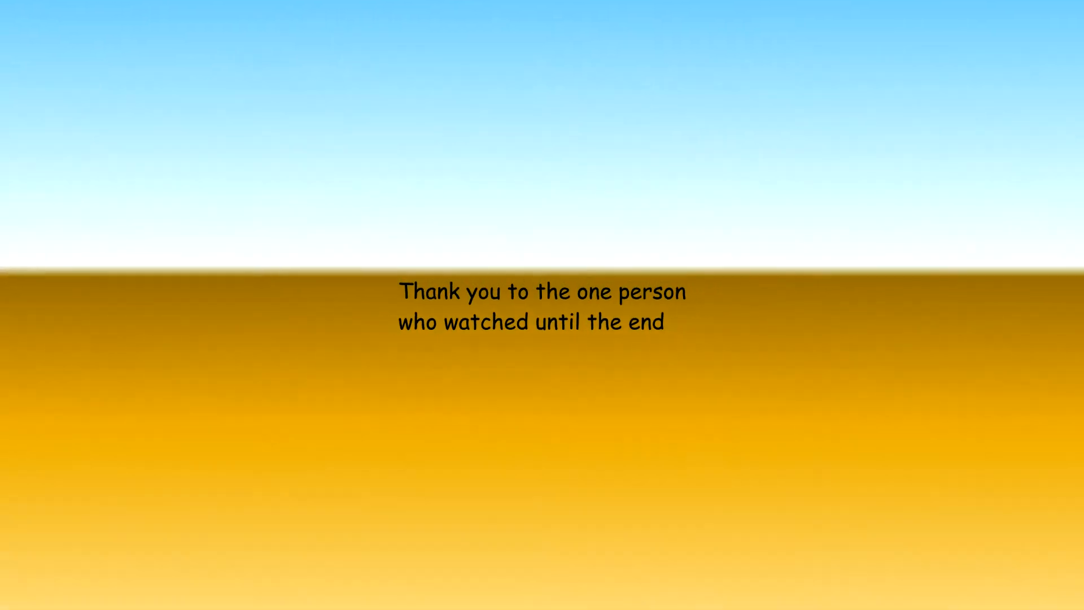